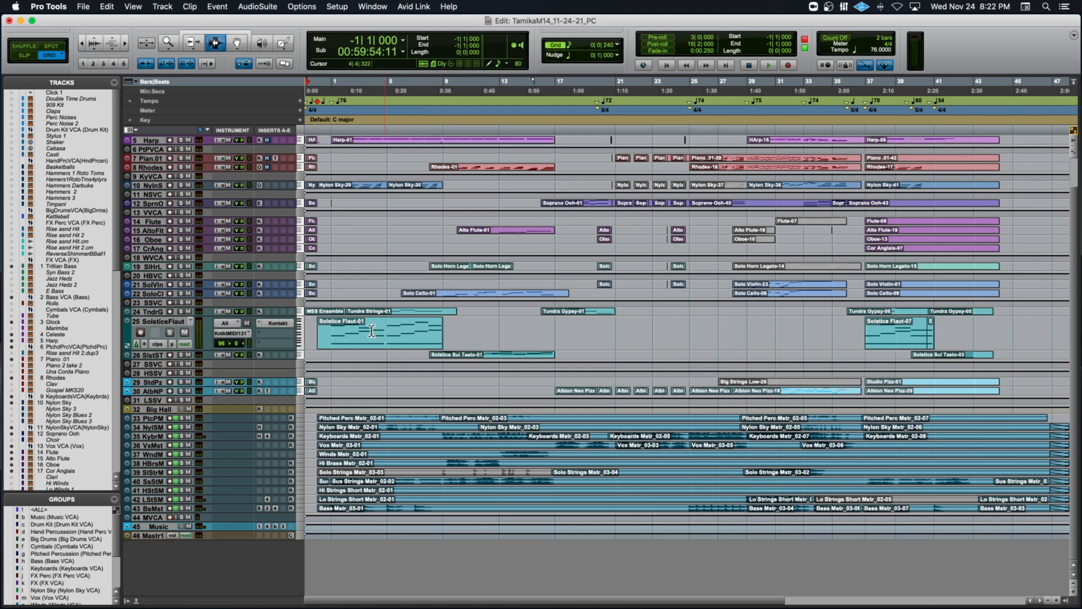
Place the edit cursor at 0|4|000 on the SolsticeFlaut track and play the full arrangement from there.
left_click(363, 374)
left_click_drag(352, 398, 961, 154)
double_click(442, 447)
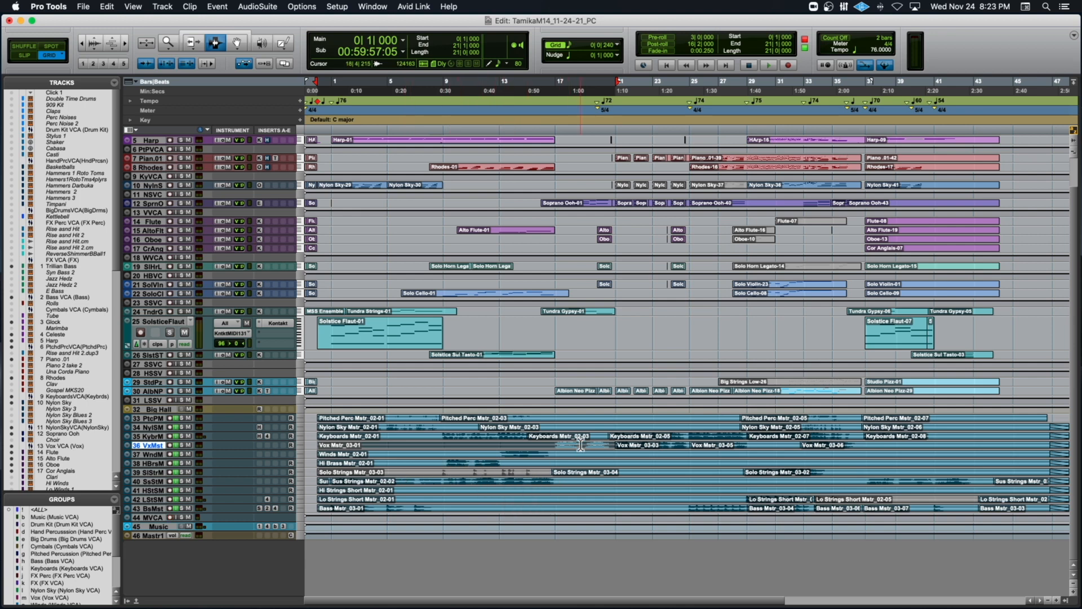
left_click(328, 330)
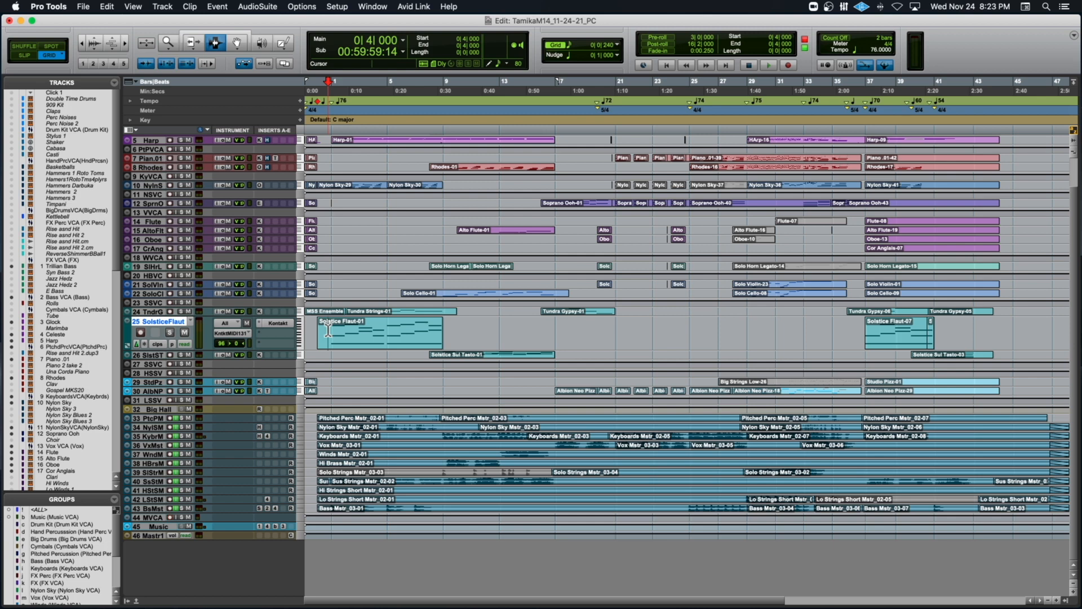
key("space")
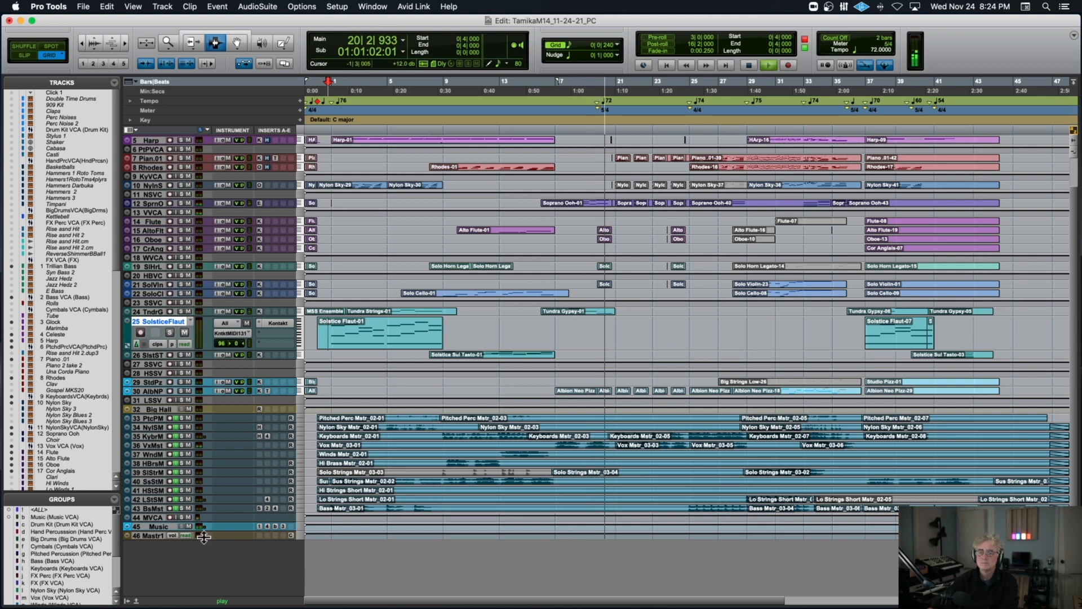
Enlarge the Master 1 track's height and show the I/O column for all tracks in the Edit window.
left_click_drag(203, 537, 205, 563)
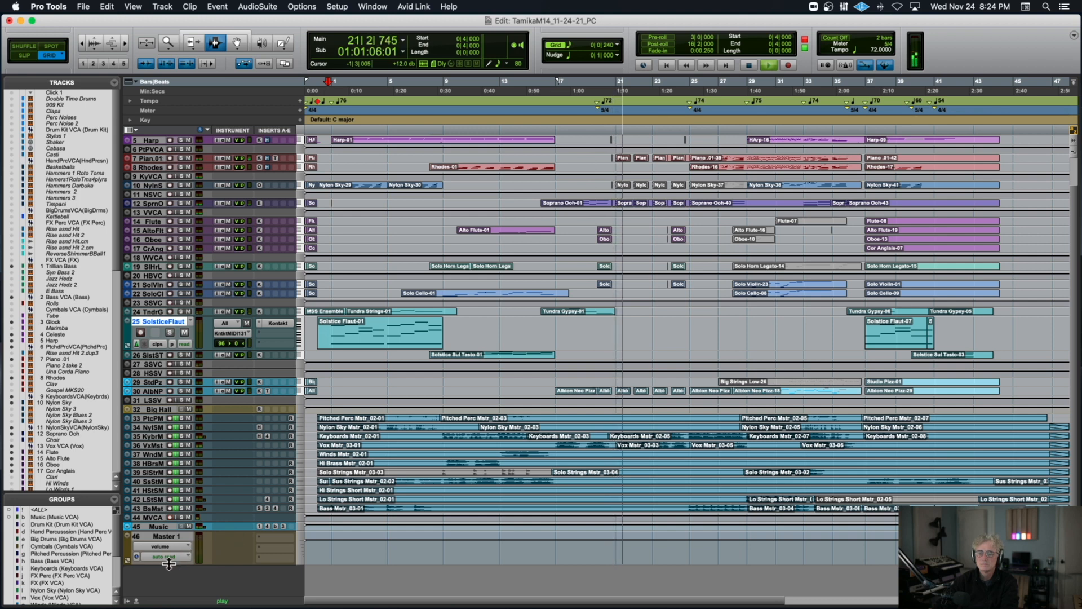
left_click_drag(169, 563, 173, 585)
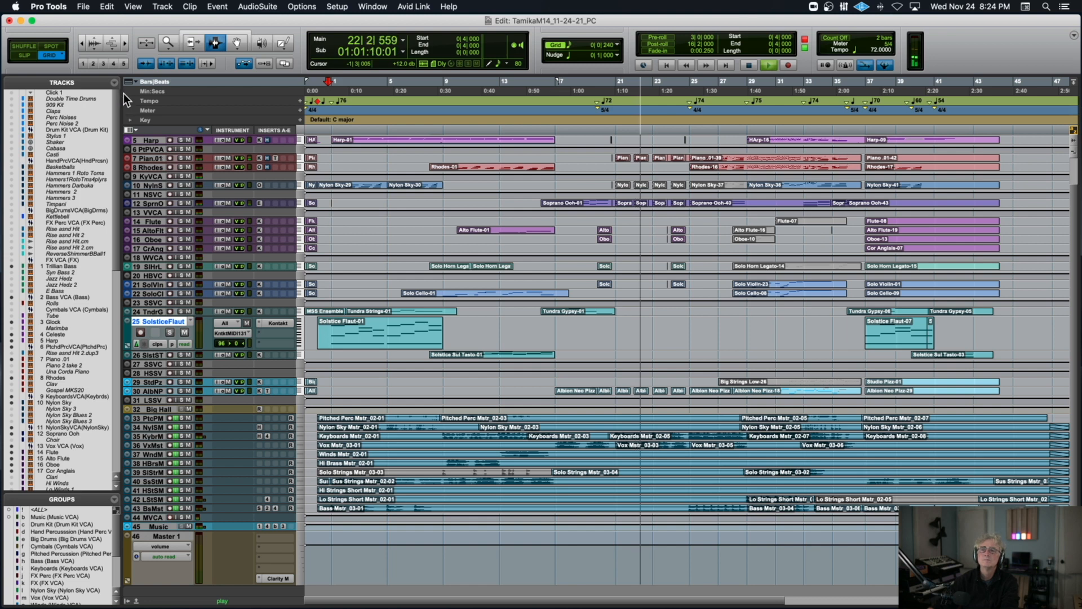
left_click(136, 130)
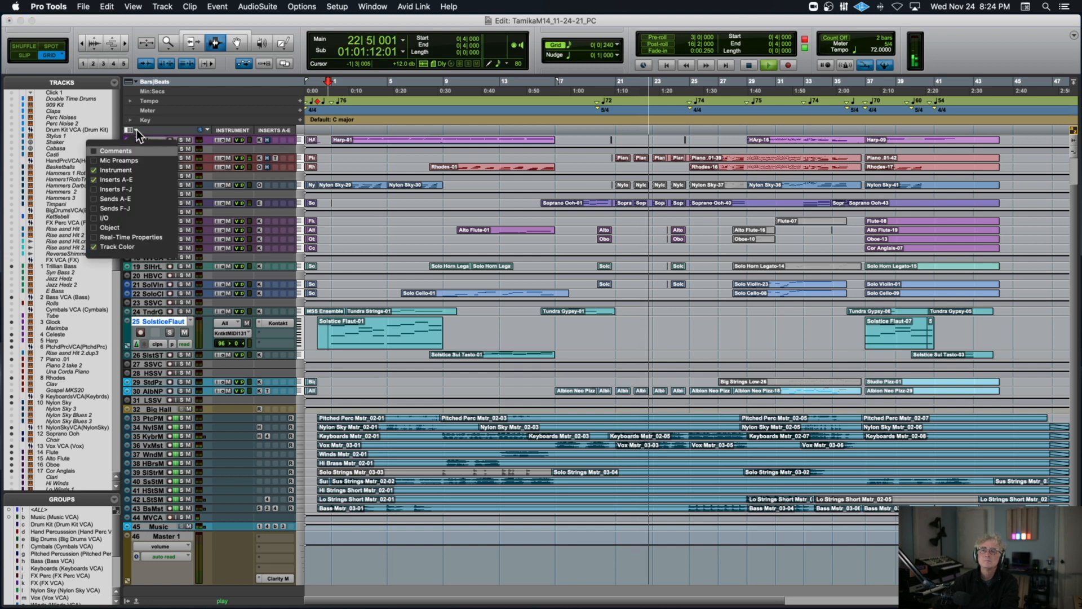
left_click(94, 217)
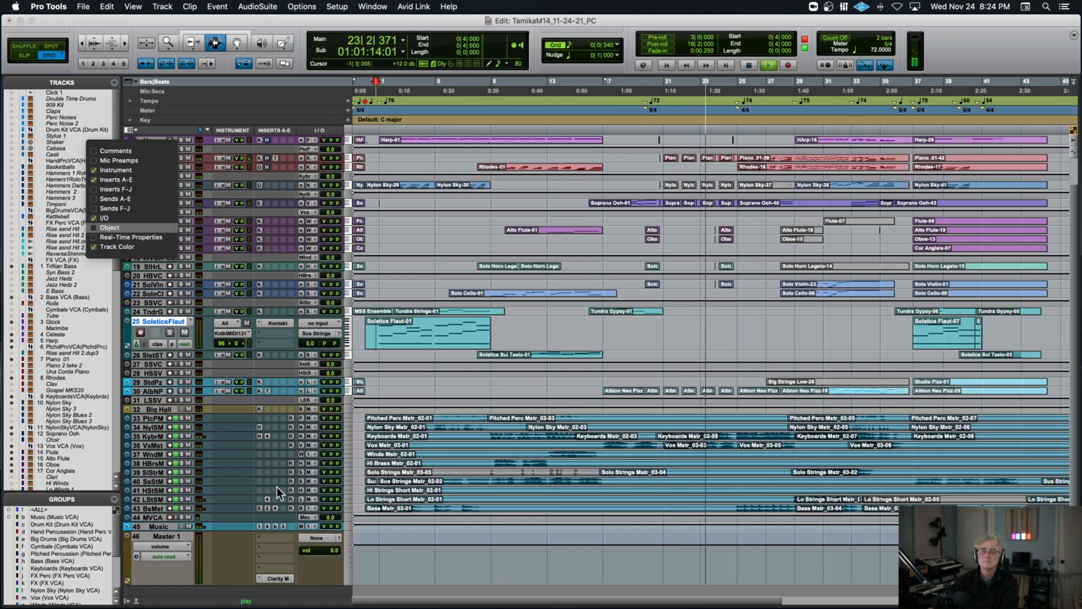
Route the Master 1 track's output to Analog 1-2 and raise its volume to +3.6.
left_click(325, 538)
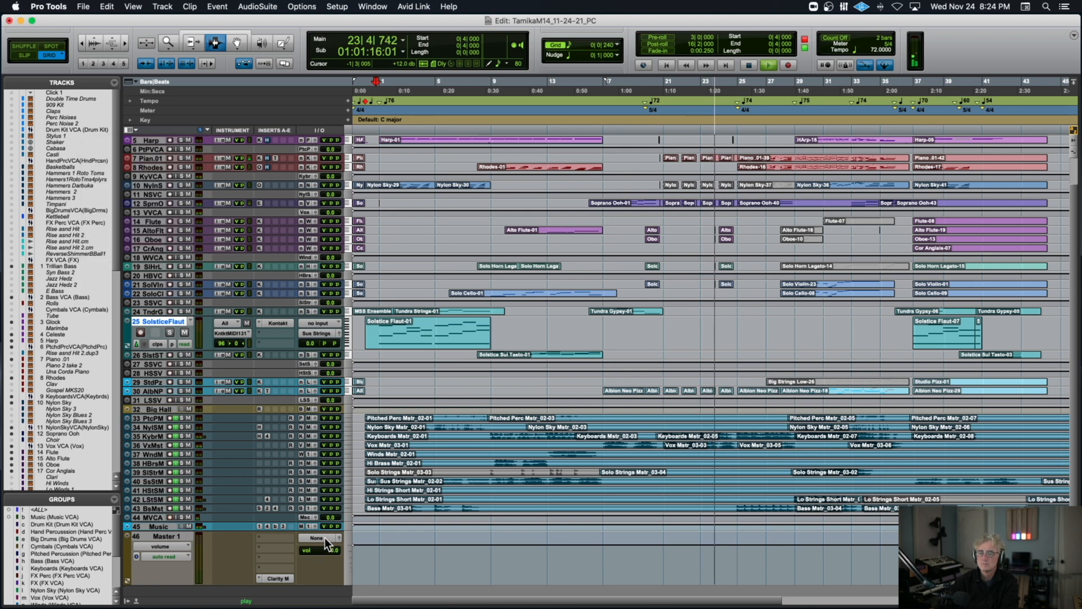
left_click(325, 537)
mouse_move(327, 541)
left_click(402, 484)
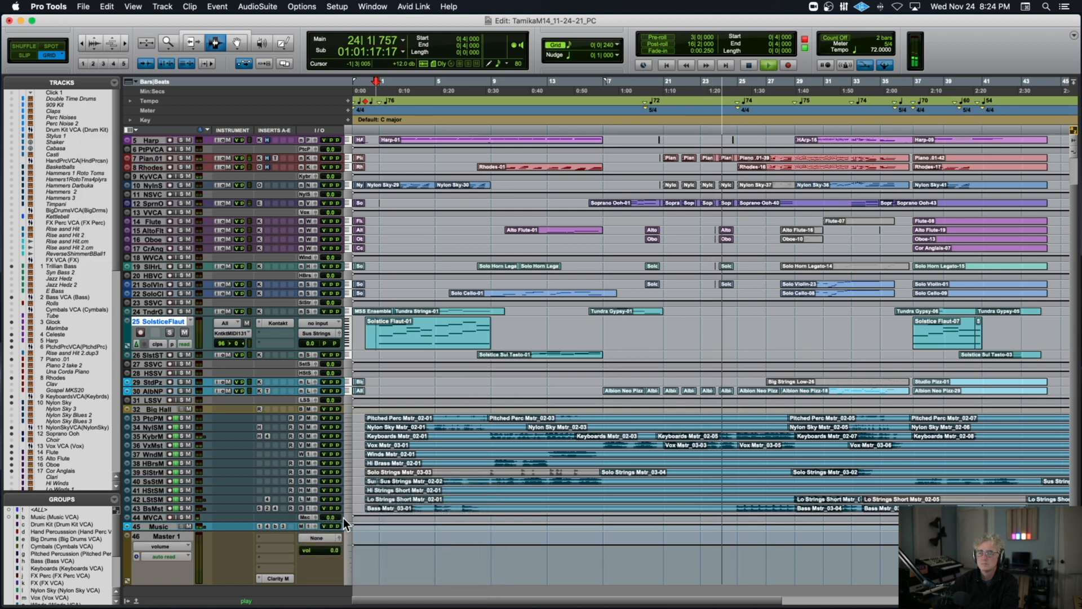
left_click_drag(330, 551, 330, 547)
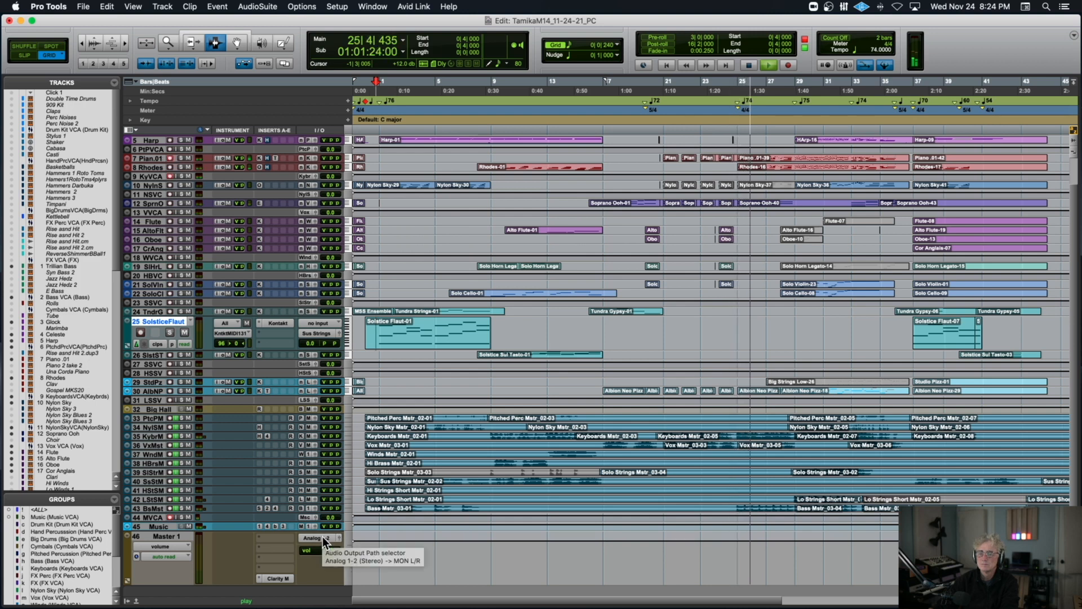
left_click(322, 536)
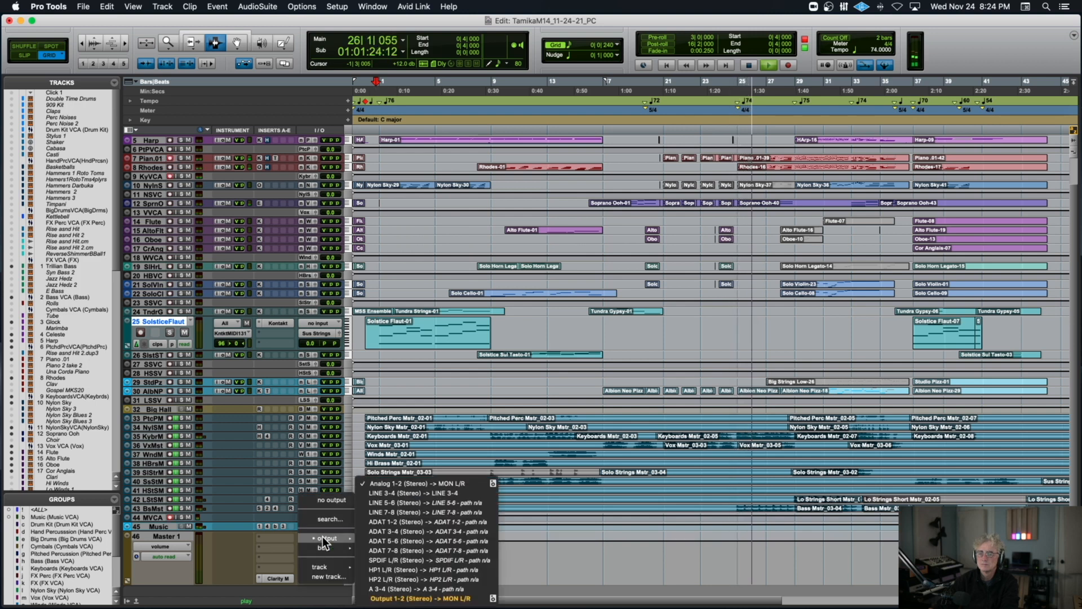
left_click(272, 547)
Lower the threshold of the L3-LL Ultramaximizer on the Music track, close the plug-in and stop playback.
left_click(282, 526)
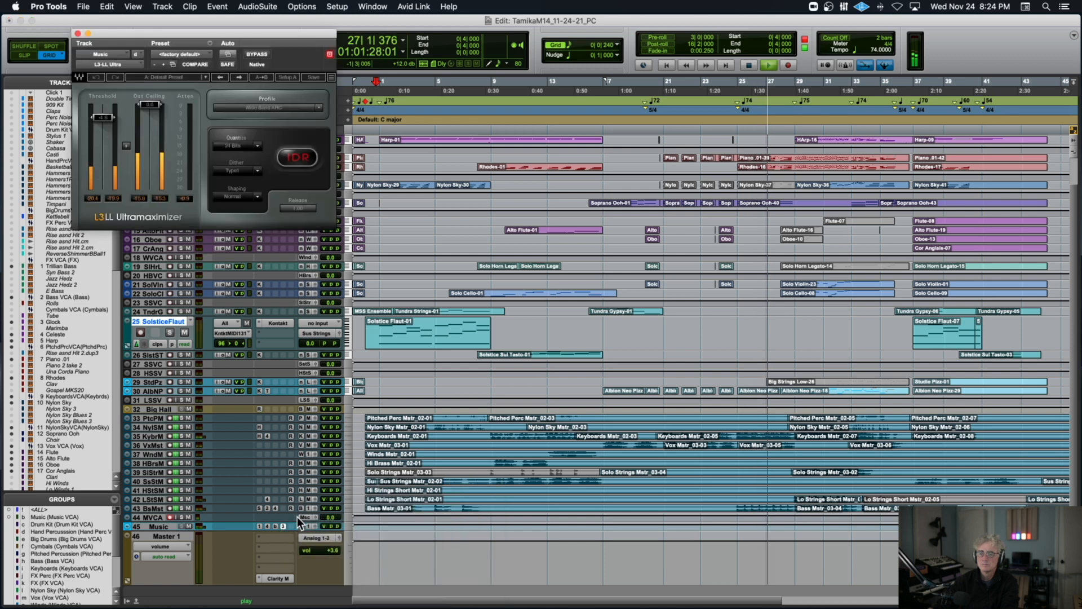
left_click_drag(103, 117, 102, 124)
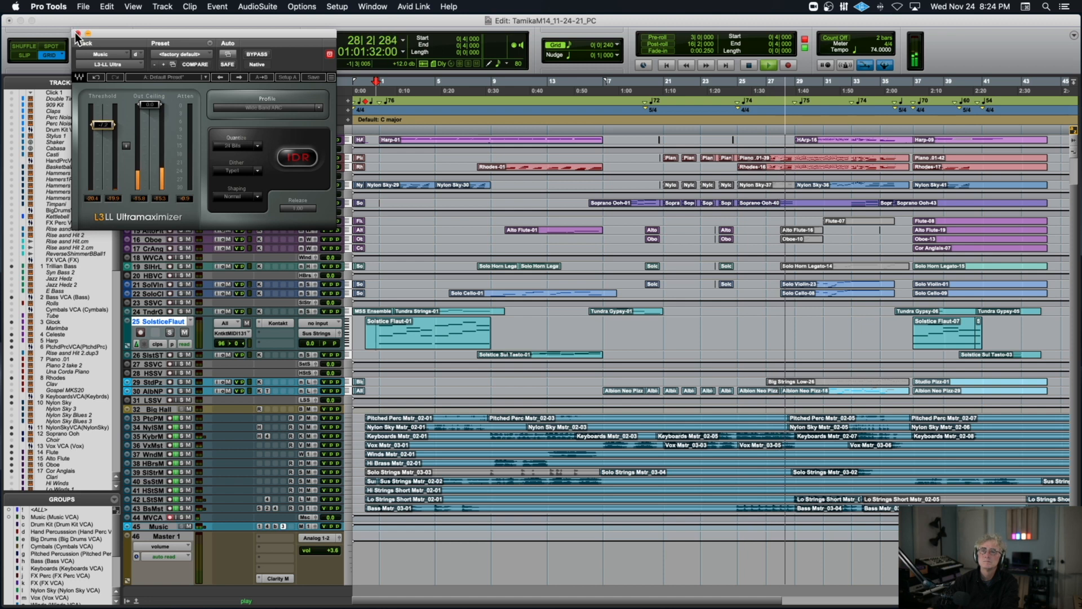
left_click_drag(109, 127, 109, 129)
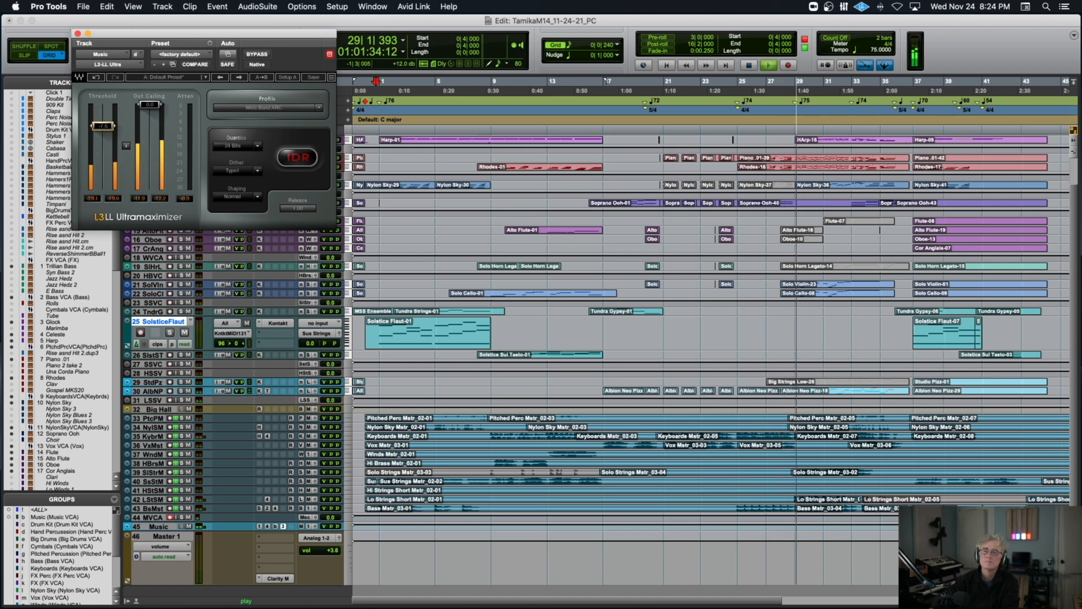
left_click(77, 34)
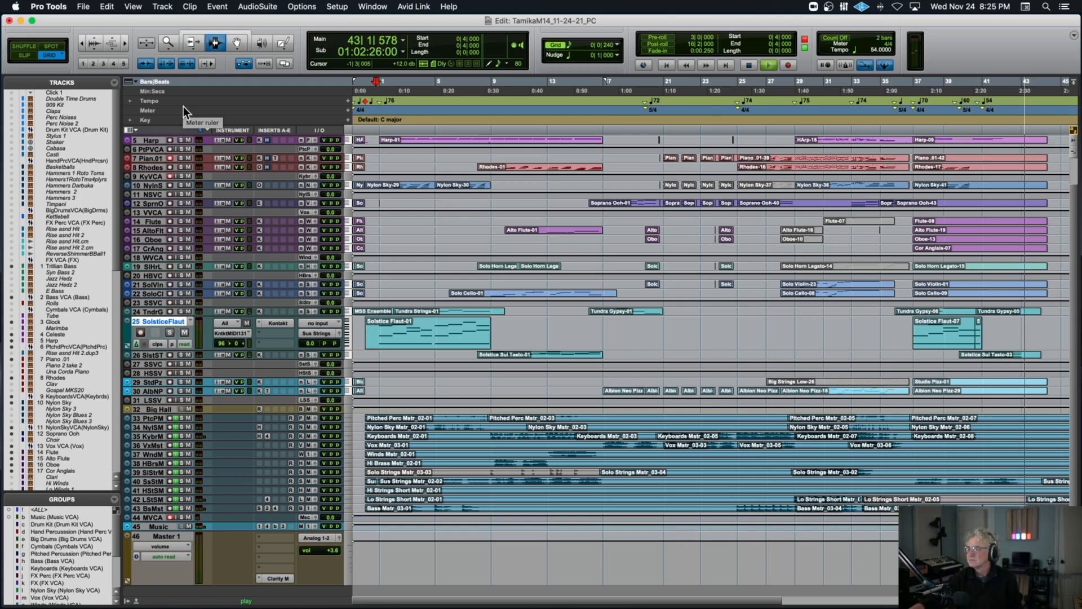
key("space")
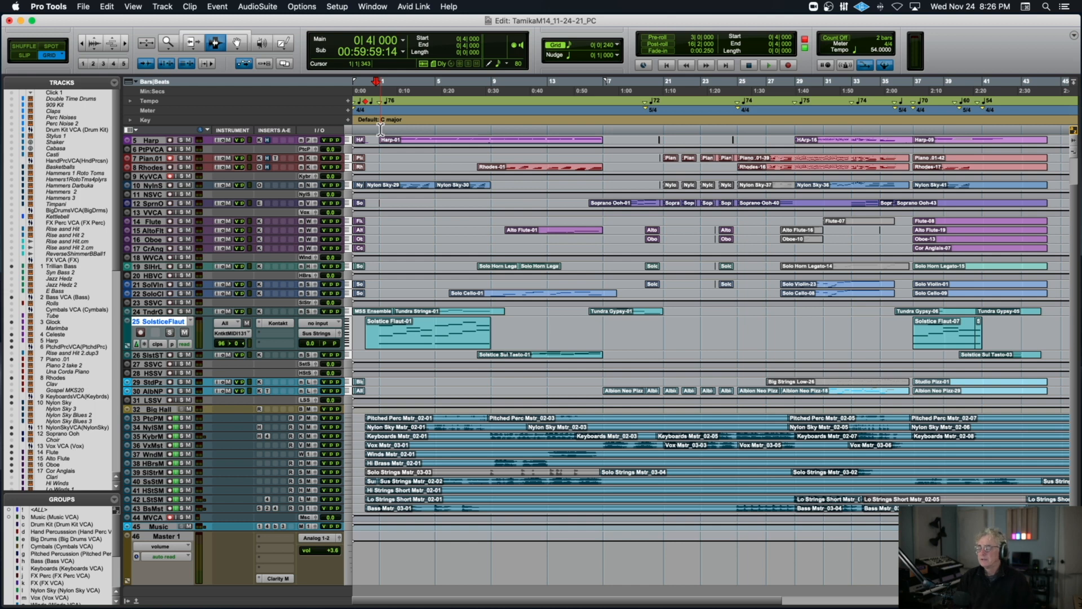
Increase the height of all tracks by several sizes so their clips and track controls are readable.
scroll(367, 150, "right", 3)
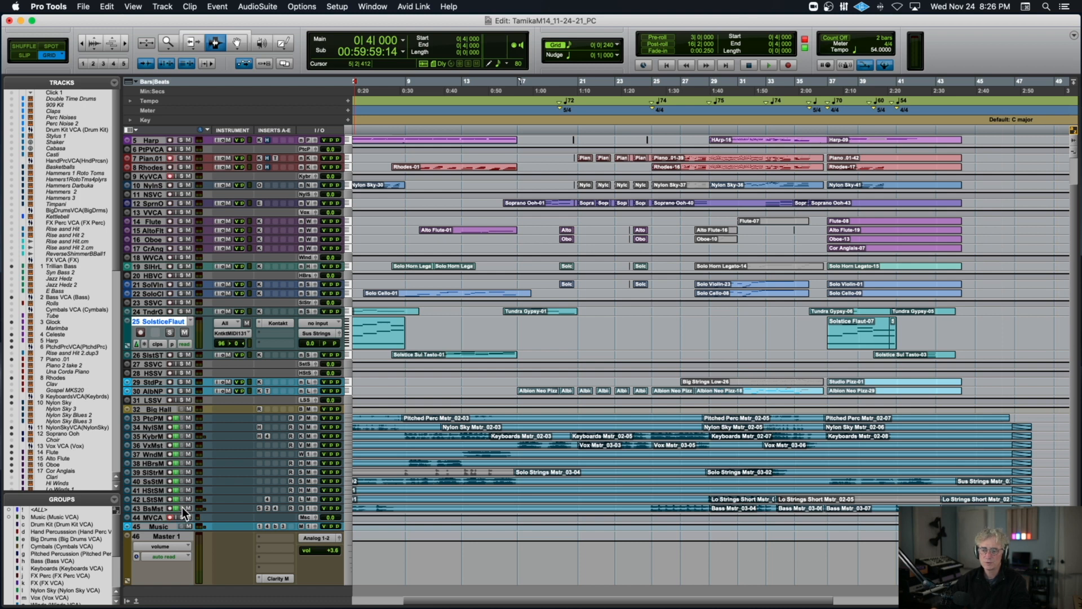
scroll(225, 367, "up", 3)
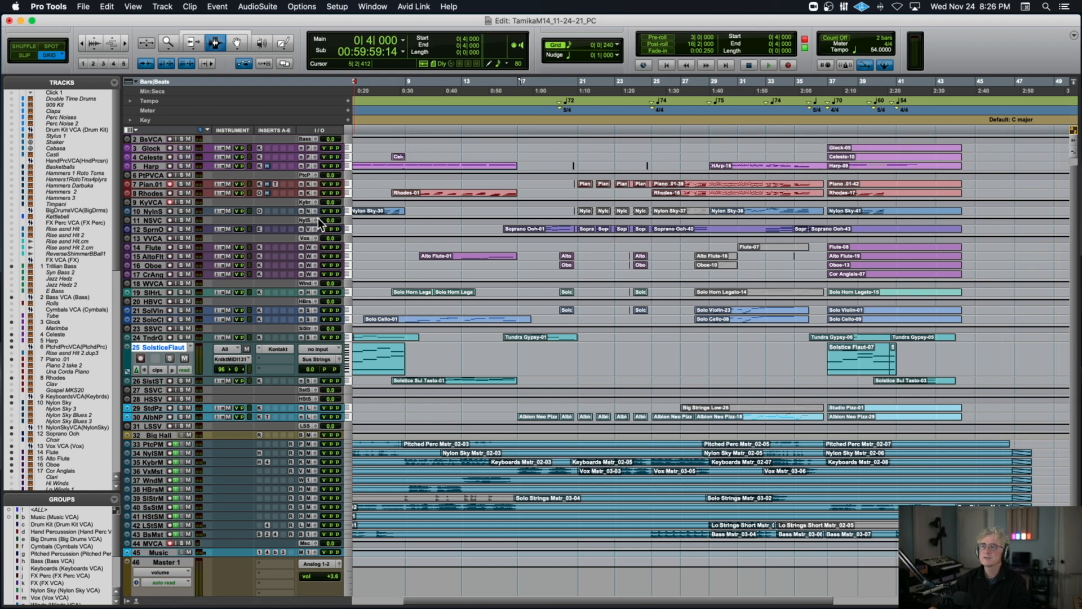
scroll(318, 218, "left", 5)
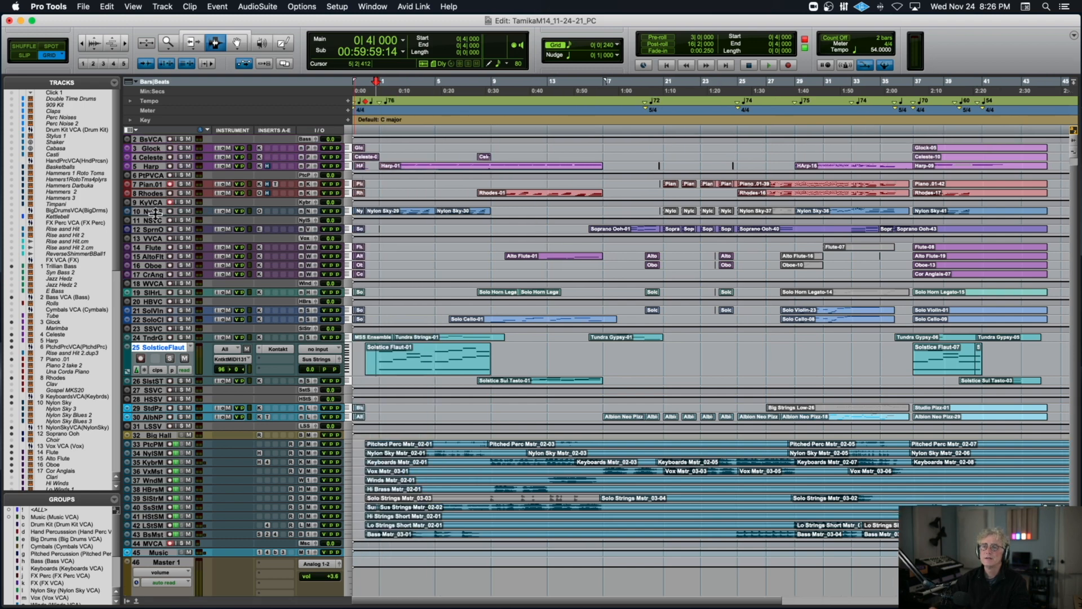
key("ctrl+alt+Up")
key("ctrl+alt+Up")
key("ctrl+alt+Up")
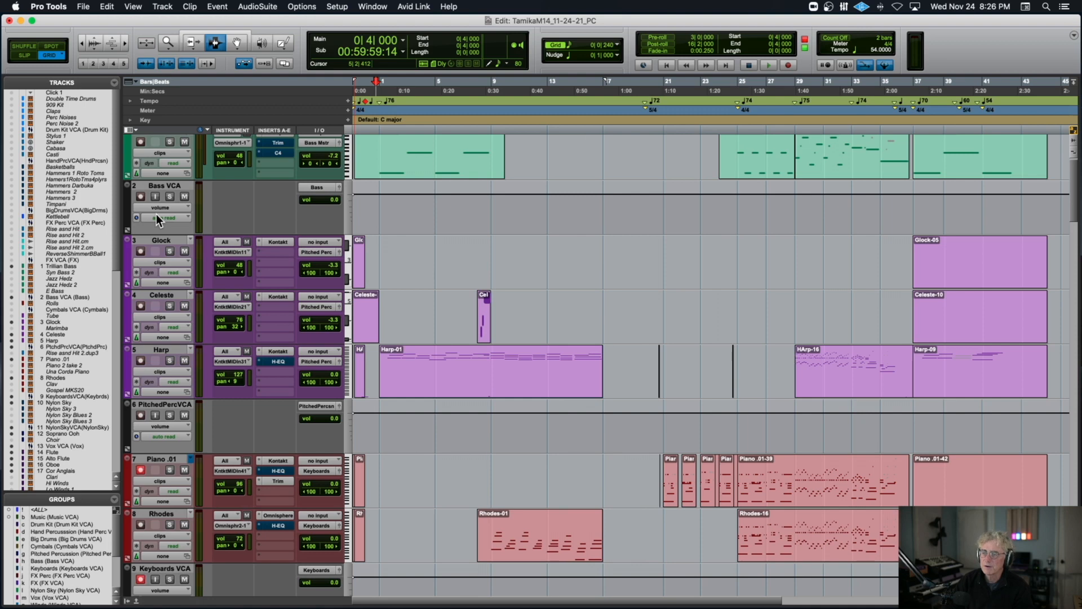
Solo the Nylon Sky track and play it from 0|4|720.
scroll(156, 214, "down", 9)
scroll(157, 214, "up", 2)
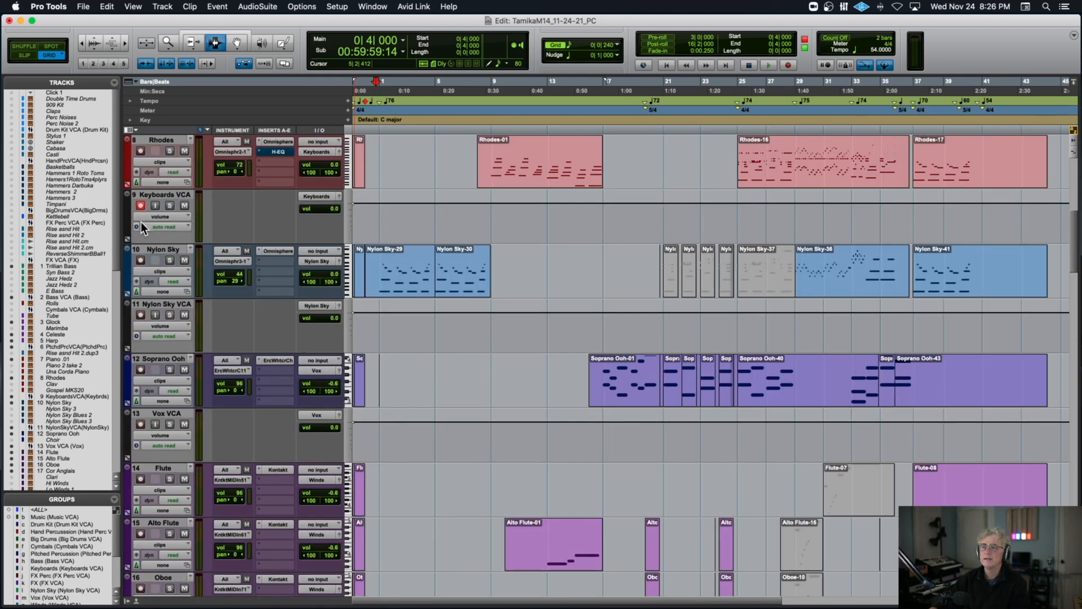
left_click(169, 259)
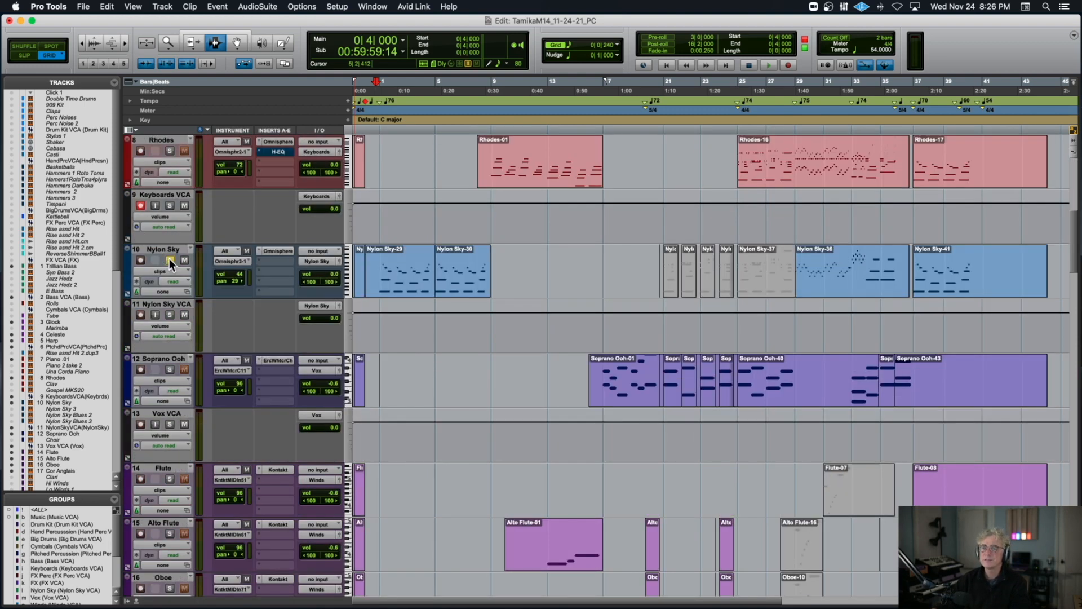
left_click(379, 277)
key("space")
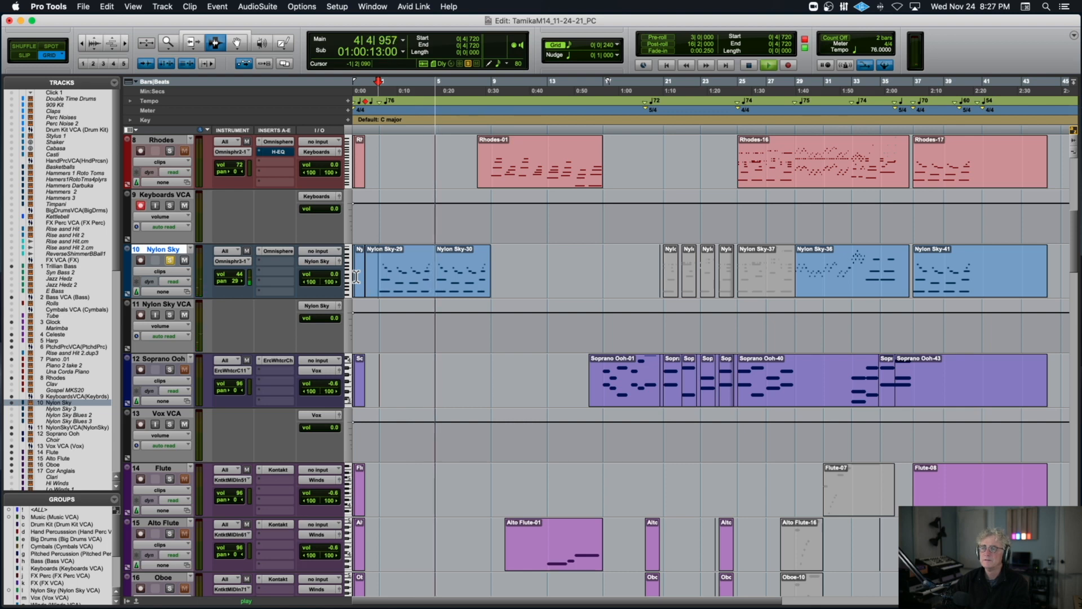
key("space")
Solo the Harp track together with Nylon Sky, play both from 0|4|720 and select the Nylon Sky-30 clip.
scroll(356, 276, "up", 4)
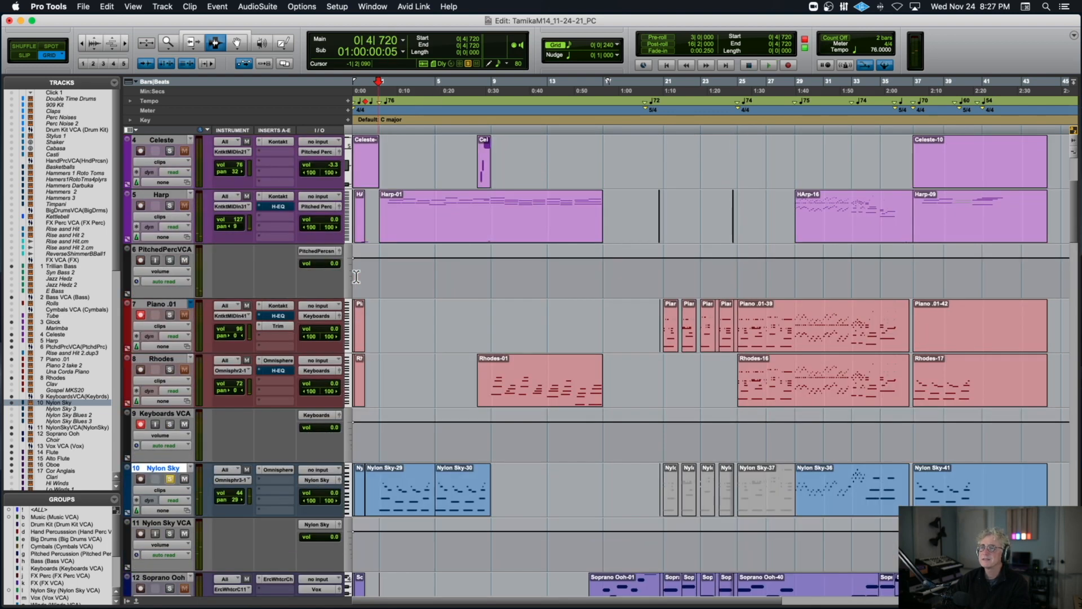
left_click(169, 205)
key("space")
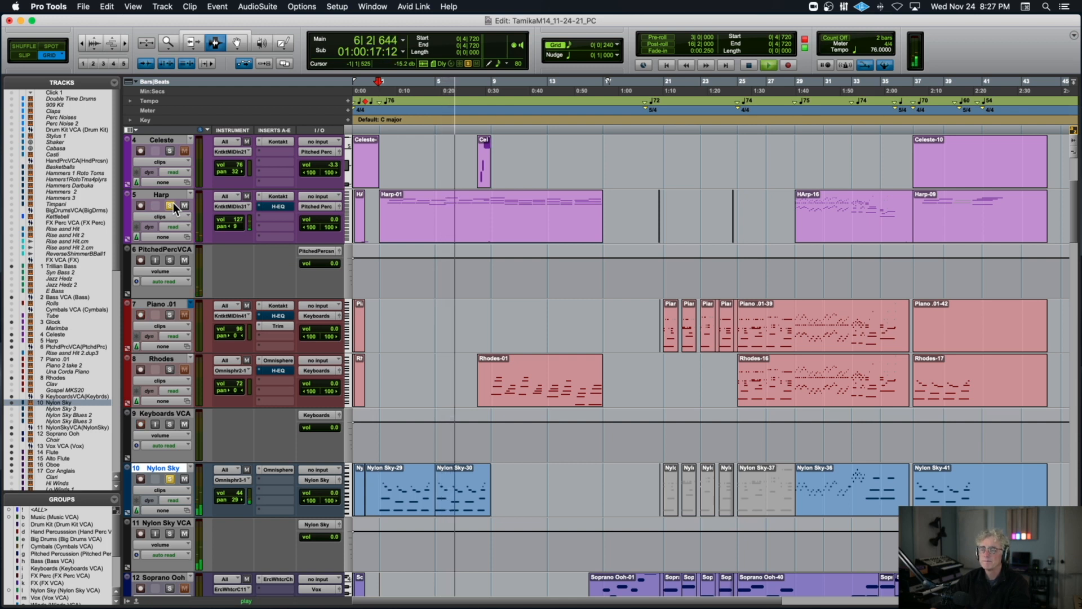
key("space")
left_click(457, 479)
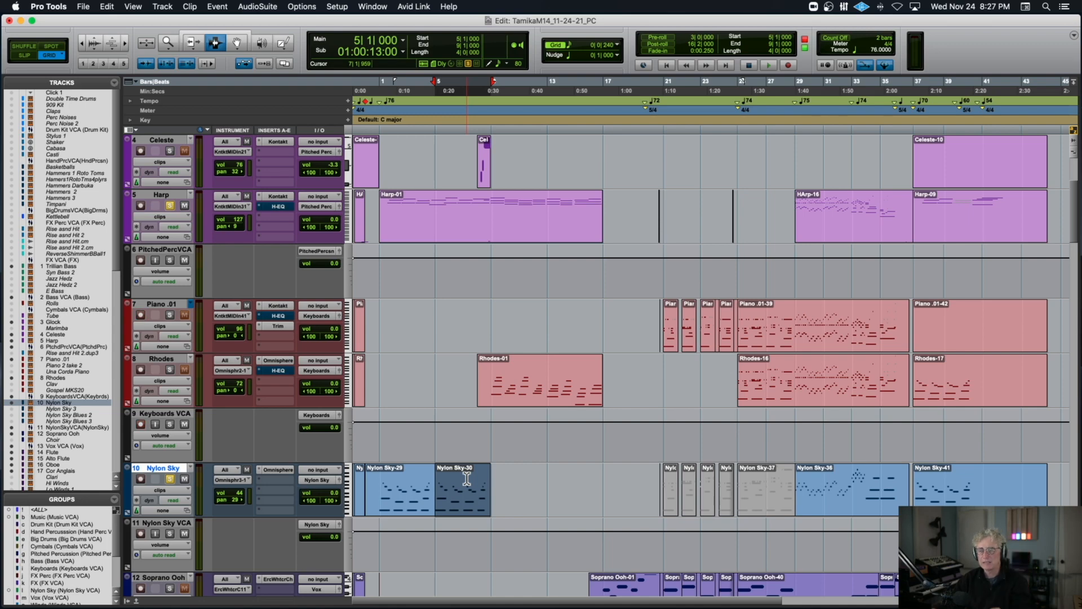
Solo the TundraGypsy strings track and play it from 0|4|000.
scroll(467, 479, "down", 12)
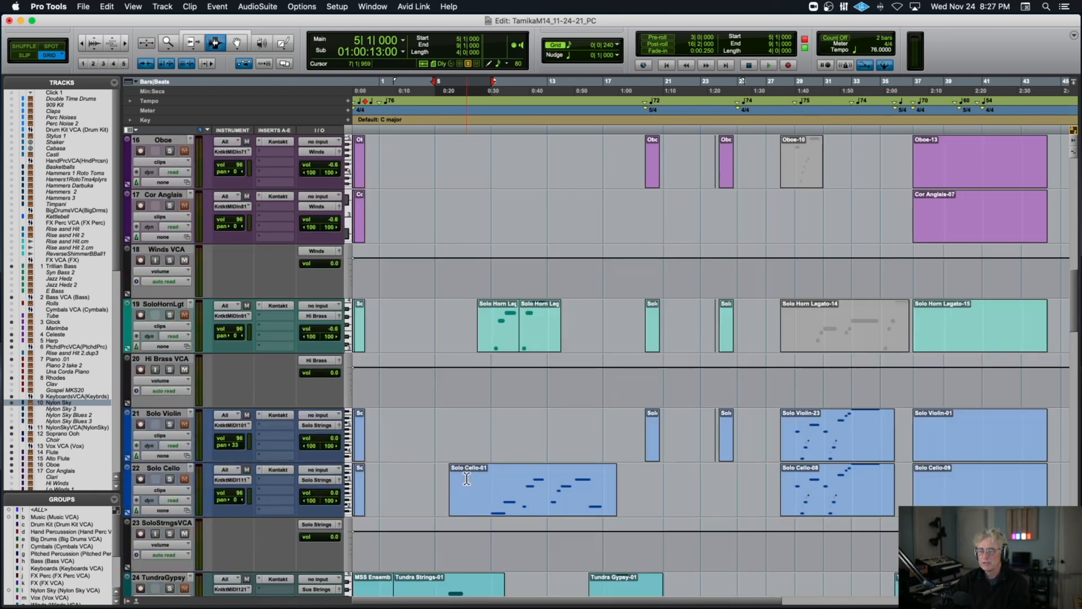
scroll(467, 478, "down", 4)
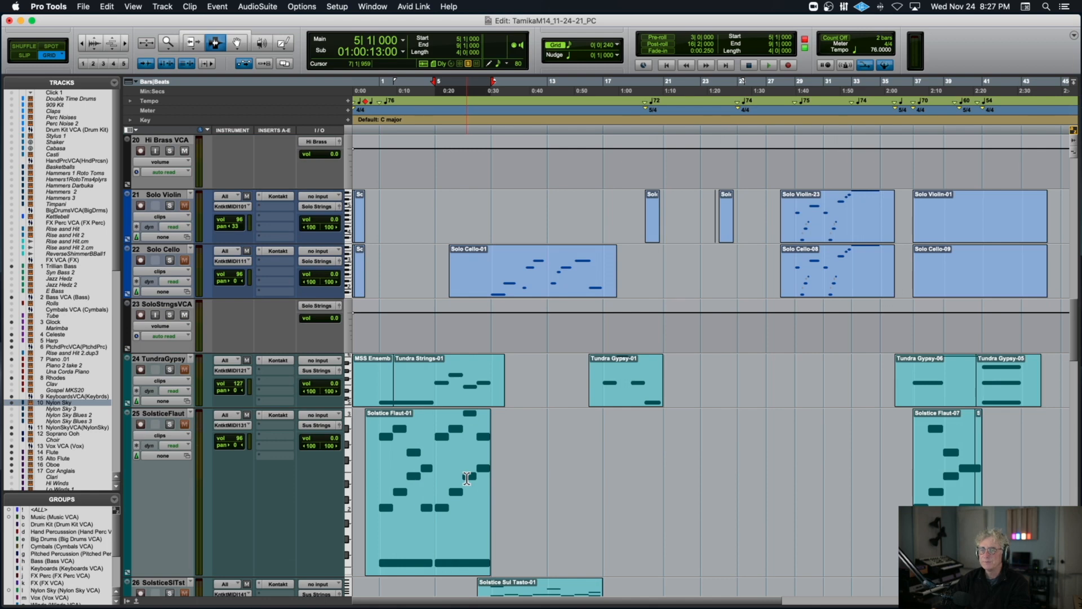
scroll(466, 478, "down", 2)
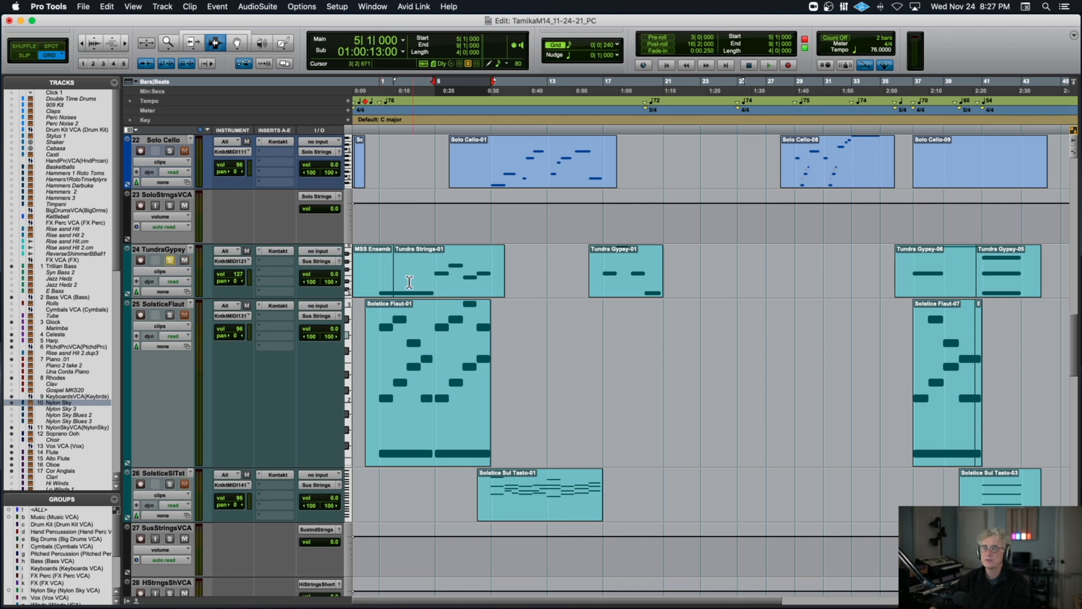
left_click(376, 283)
key("space")
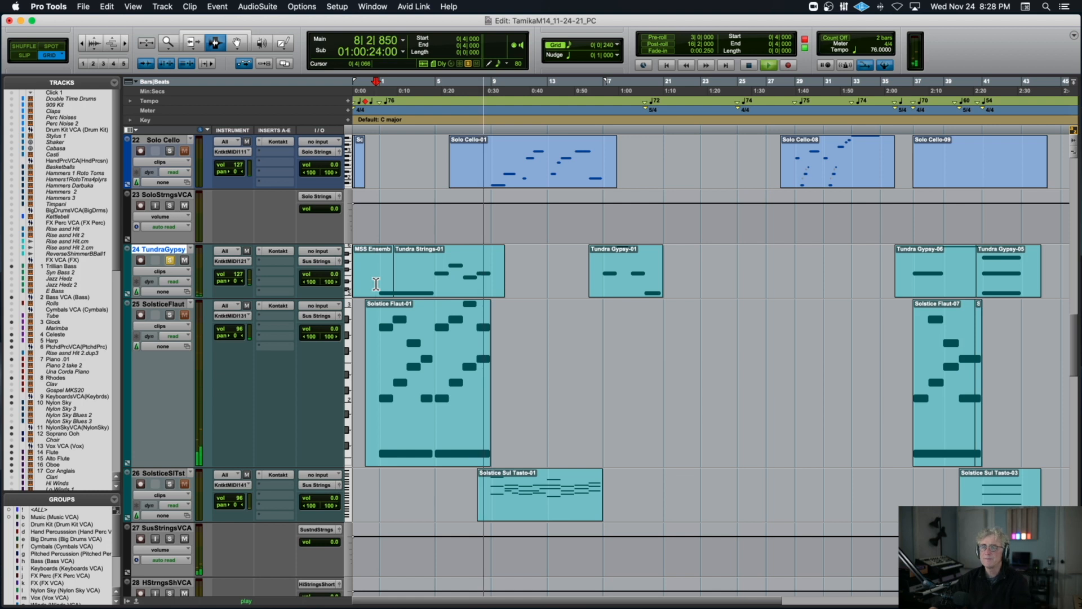
key("space")
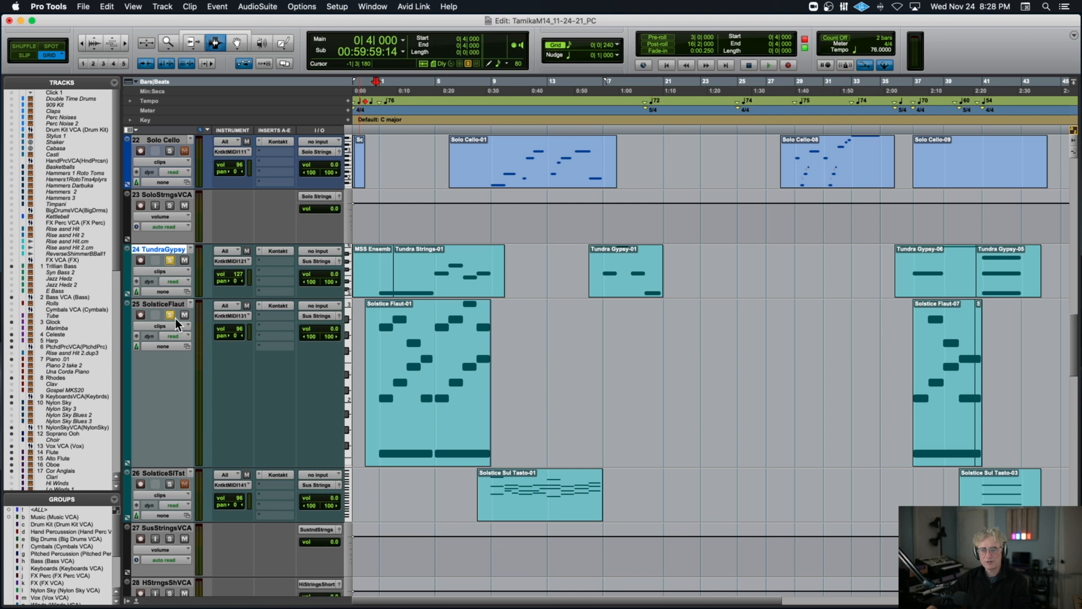
Play the soloed SolsticeFlaut and TundraGypsy tracks together from 0|4|000, toggling the SolsticeFlaut solo off and on.
key("space")
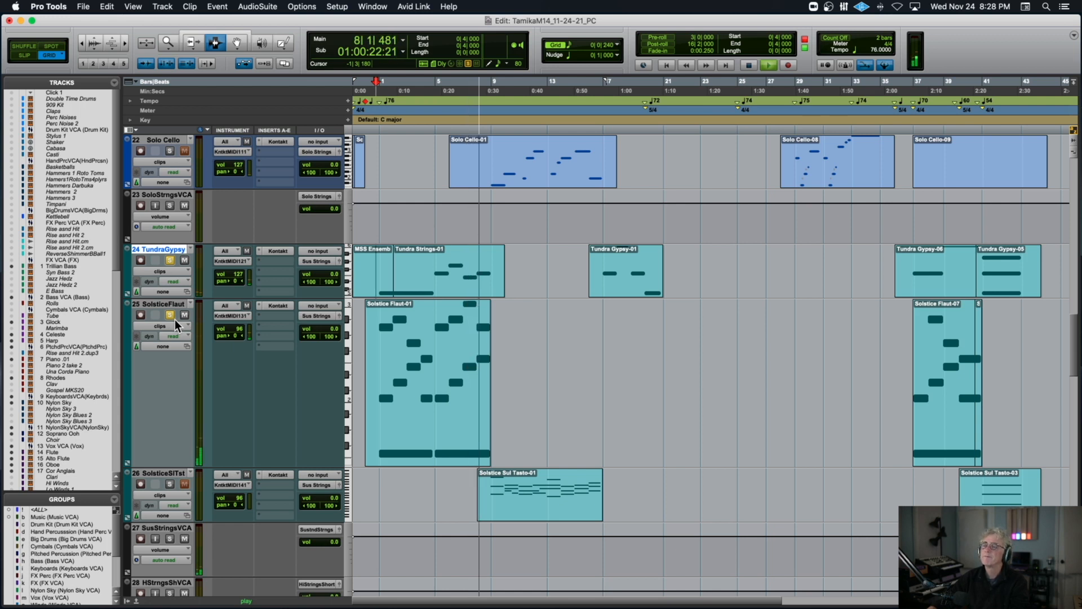
key("space")
left_click(171, 316)
left_click(171, 319)
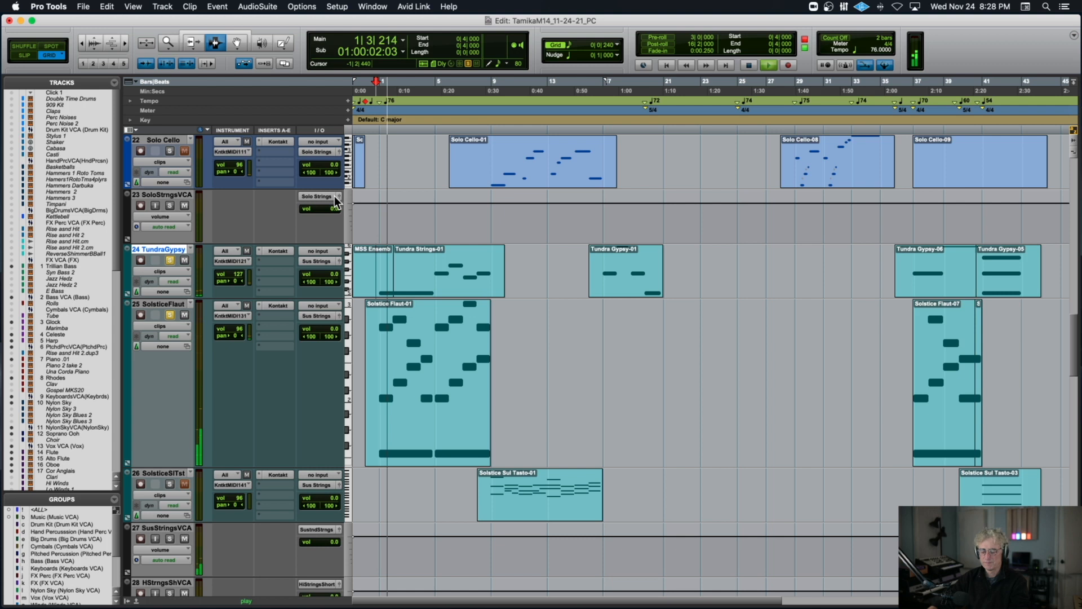
In the Solstice Flaut-01 clip, select the passage from 4|4|720 to 7|1|000 and the one from 0|4|720 to 3|1|000.
key("t")
key("t")
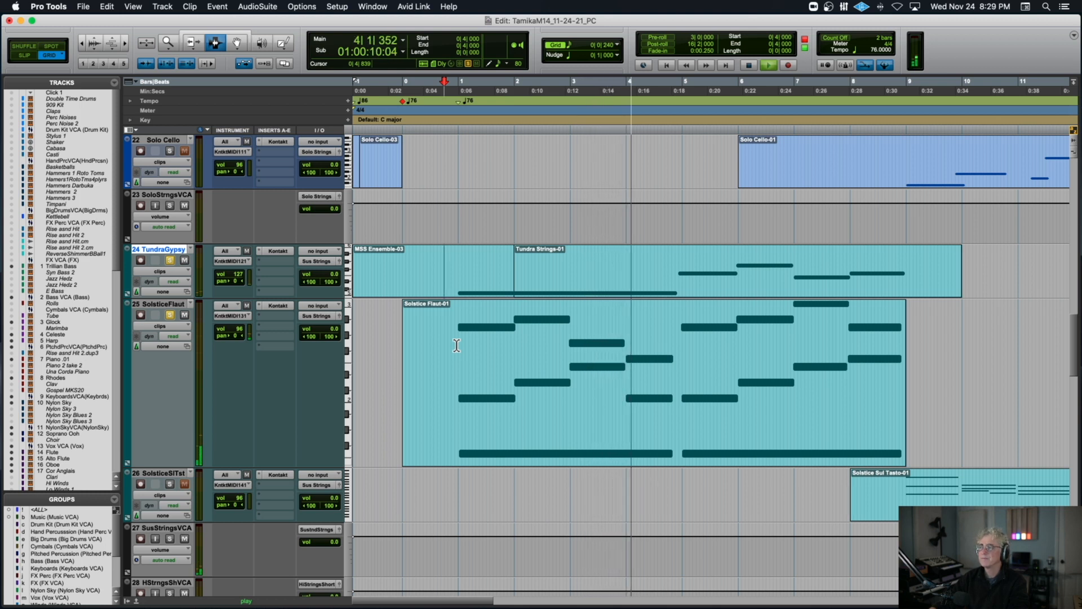
key("space")
left_click_drag(678, 348, 793, 354)
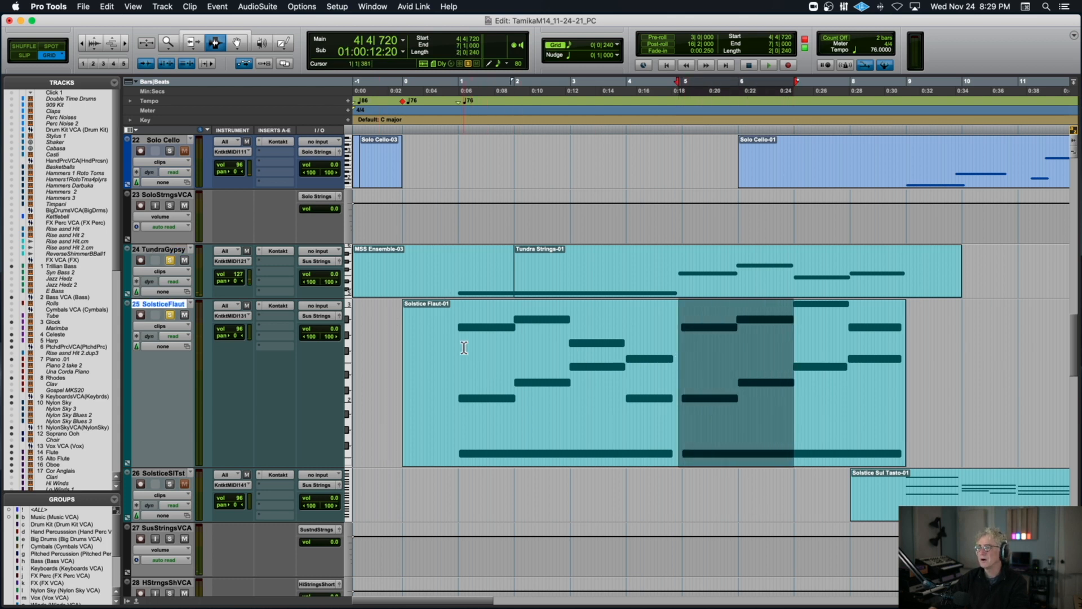
left_click_drag(454, 347, 567, 347)
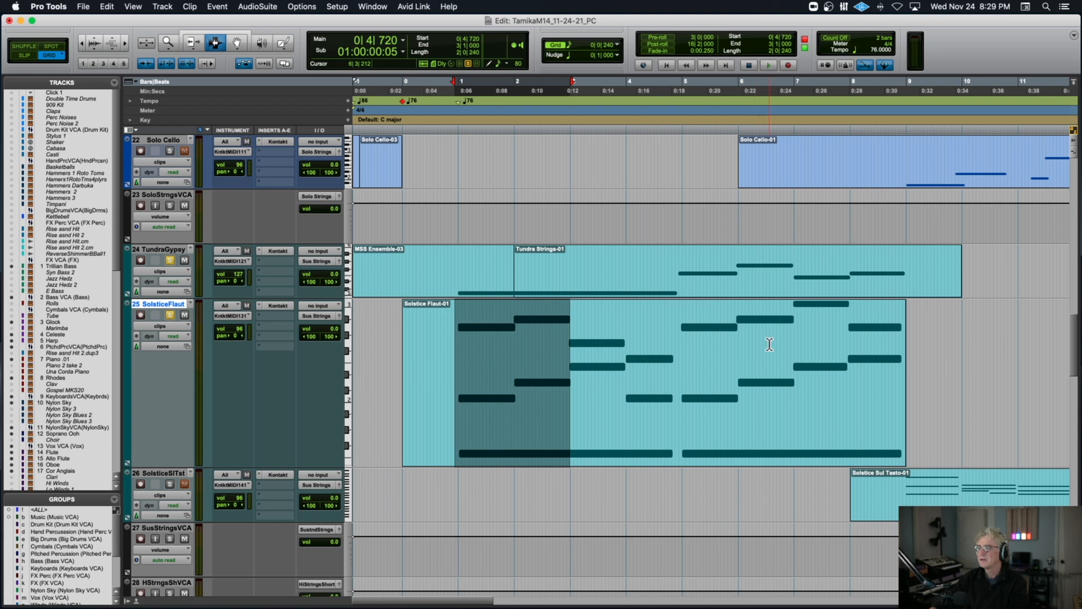
Select passages of the Solstice Flaut-01 clip, including 2|4|720 to 4|4|720 and 7|4|720 to 9|1|000, and the Tundra Strings-01 passage ending at 9|1|000.
left_click_drag(792, 337, 900, 342)
left_click_drag(566, 350, 680, 351)
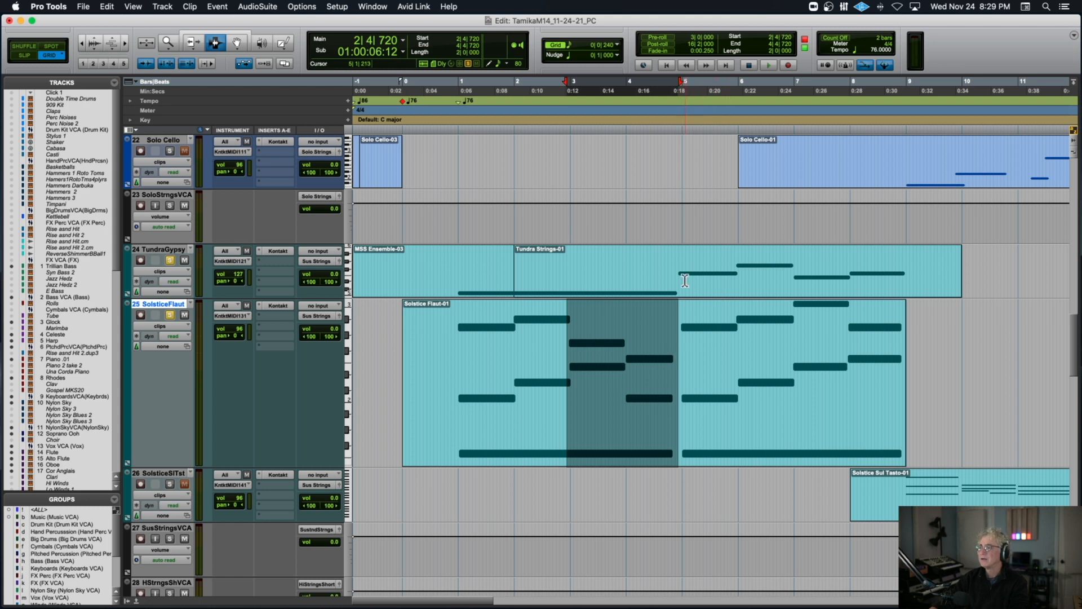
left_click_drag(679, 279, 909, 271)
left_click(907, 273)
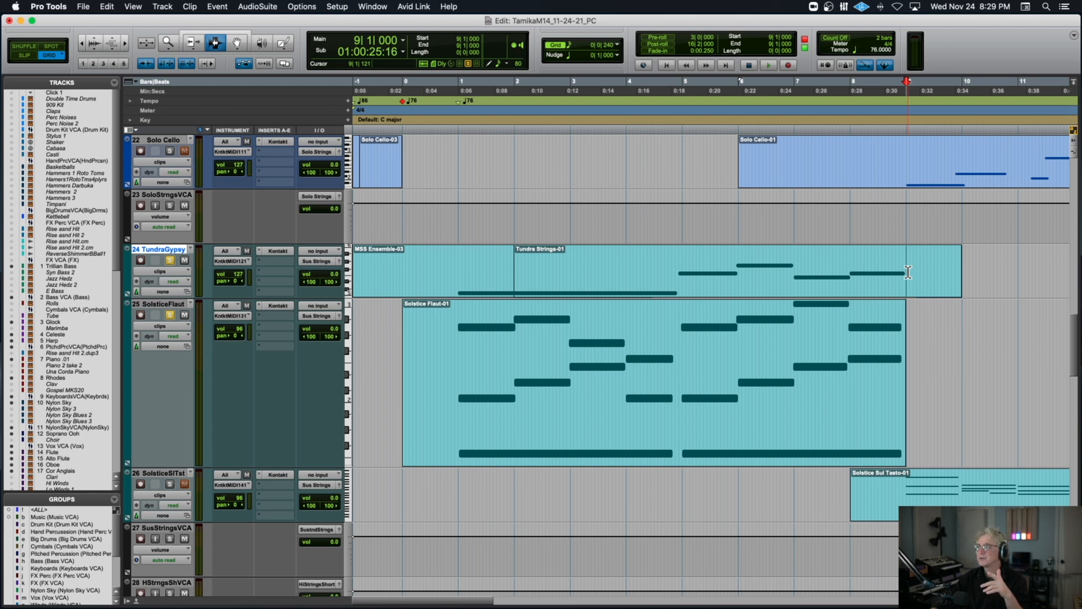
left_click(684, 342)
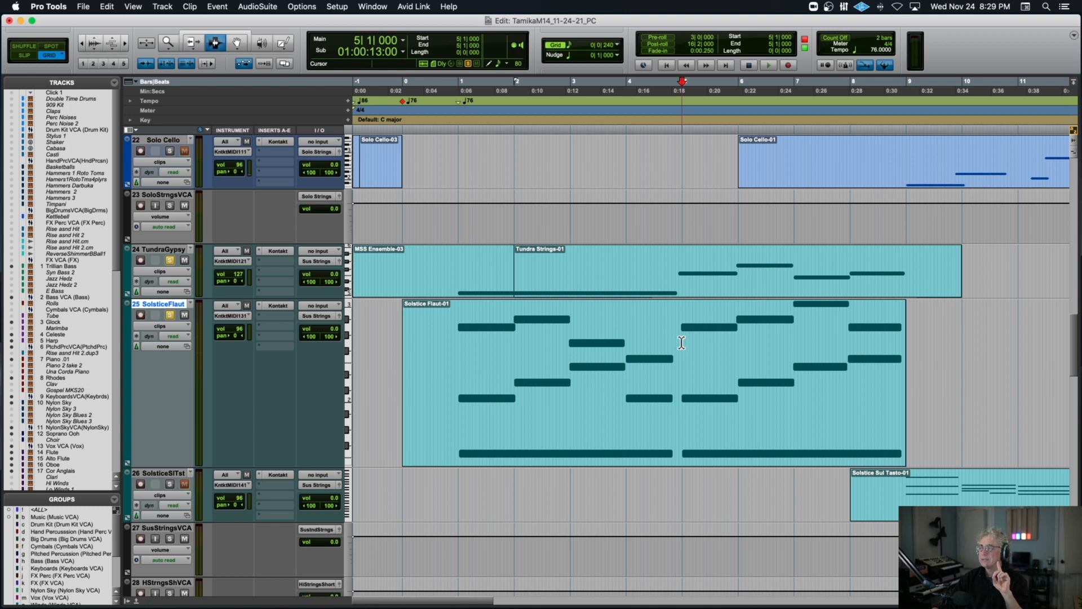
left_click_drag(681, 342, 904, 321)
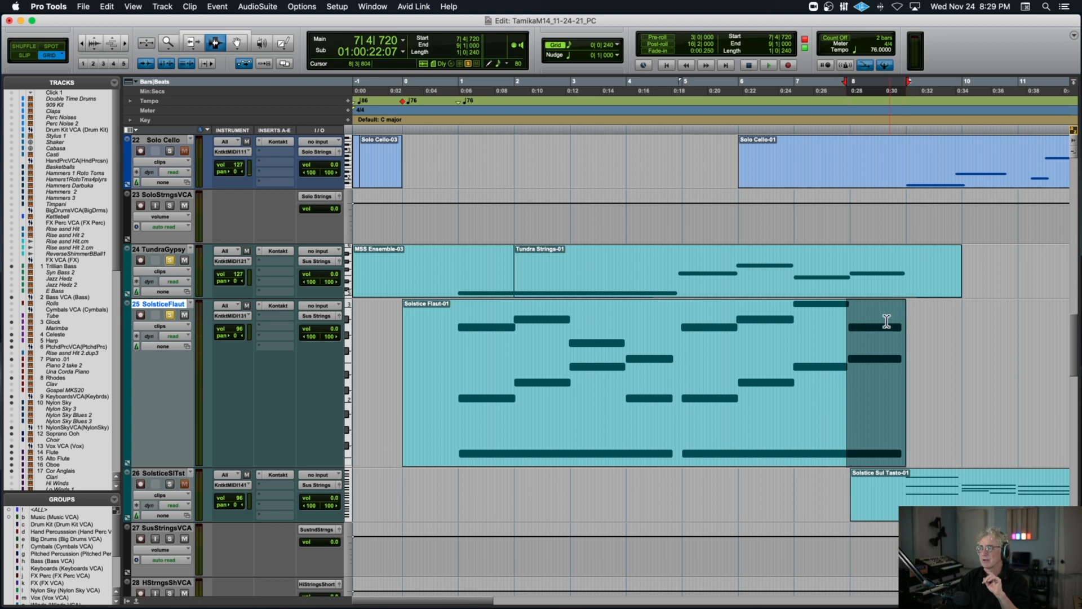
Play the soloed SolsticeFlaut and TundraGypsy tracks from 0|4|480, toggling the TundraGypsy solo off and on.
left_click(452, 350)
key("space")
left_click(169, 259)
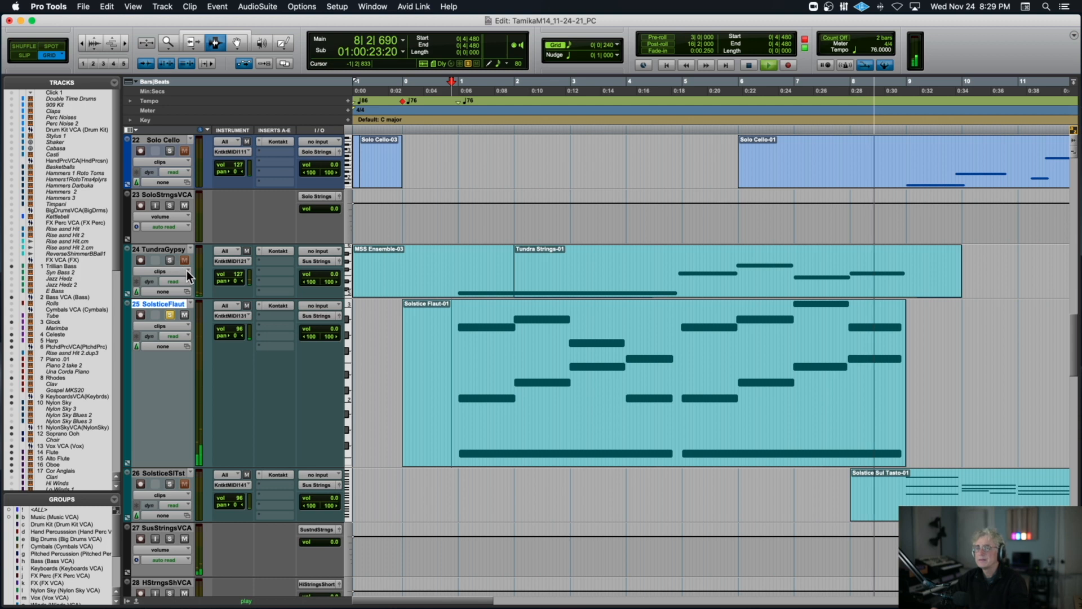
key("space")
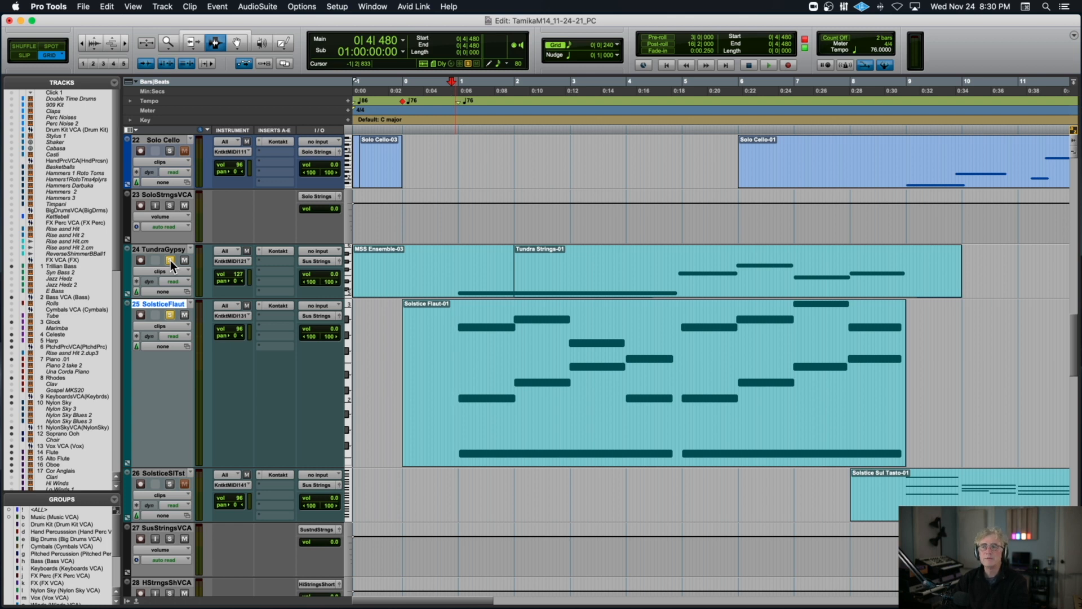
Clear the TundraGypsy and SolsticeFlaut solos, then briefly solo Trillian Bass for playback from 0|4|480 and unsolo it.
scroll(204, 273, "right", 4)
scroll(208, 274, "left", 4)
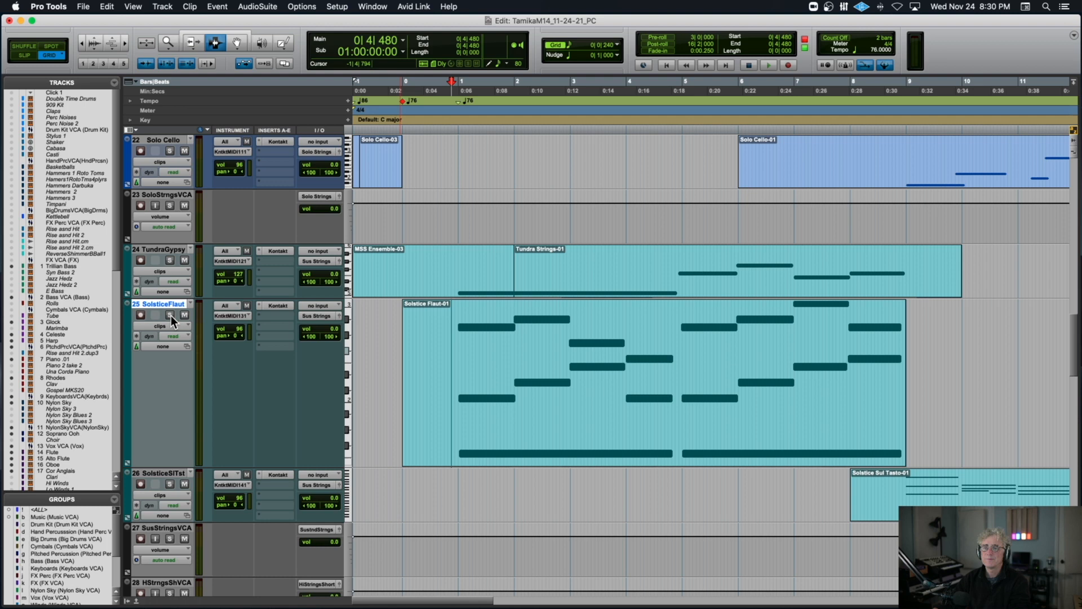
scroll(445, 319, "up", 15)
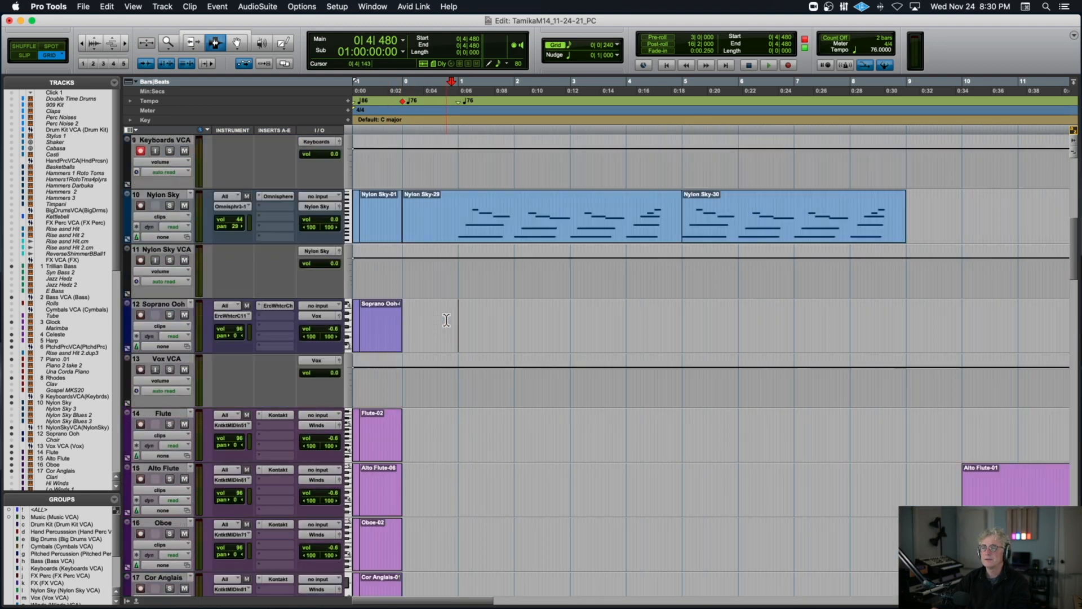
scroll(445, 320, "up", 2)
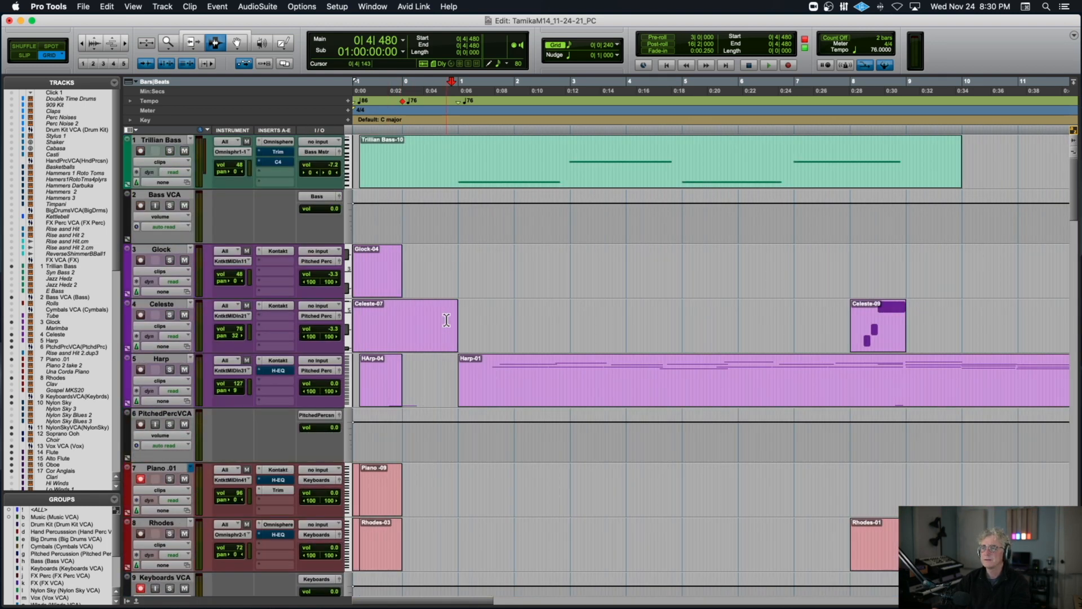
left_click(168, 151)
key("space")
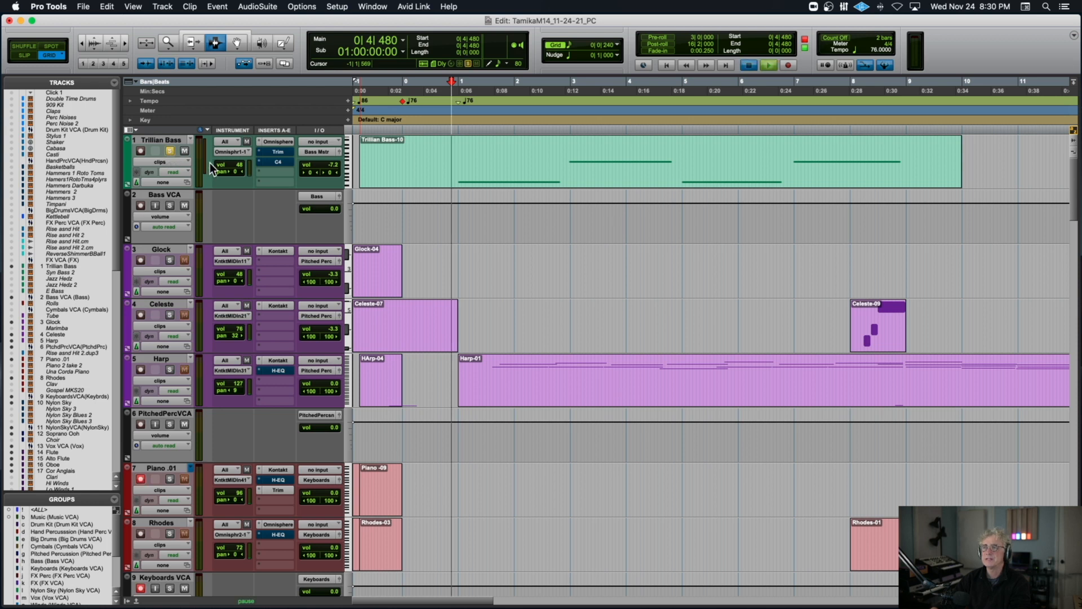
key("space")
left_click(168, 151)
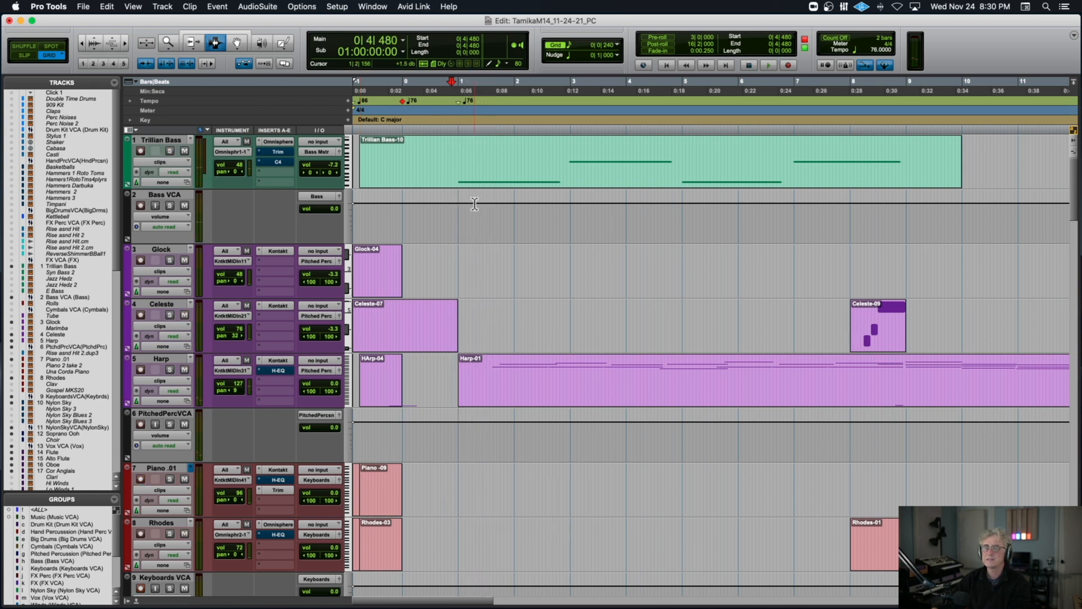
Play the full mix from 0|4|240 and delete the HArp-04 clip before bar 1 on the Harp track.
left_click(448, 220)
key("space")
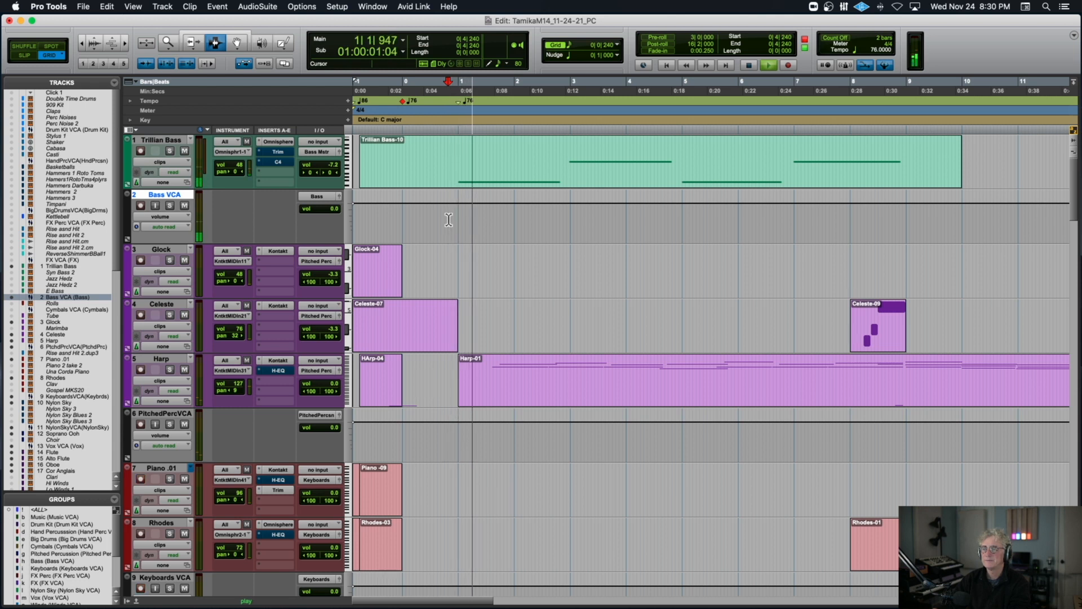
left_click_drag(436, 379, 350, 369)
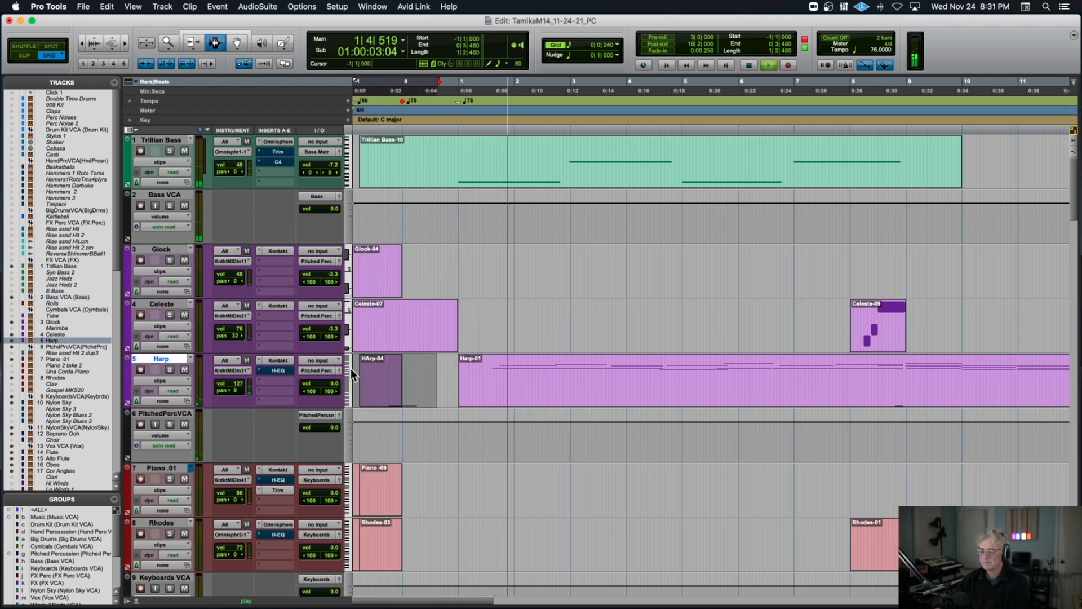
key("Delete")
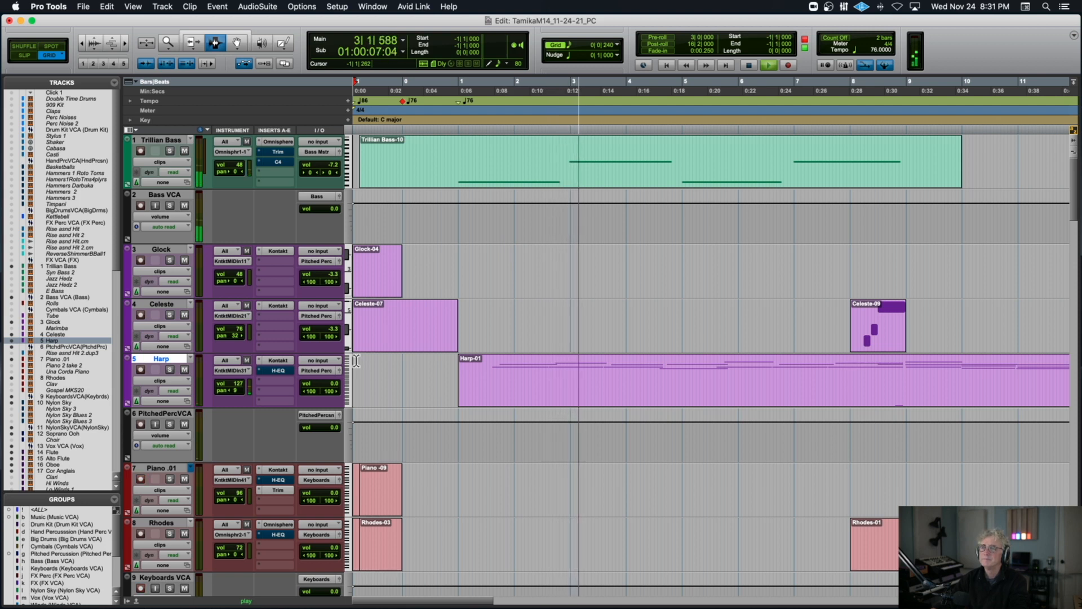
Follow the full mix through bar 8 across the Harp, Celeste, Rhodes and Nylon Sky tracks, then stop playback.
scroll(356, 361, "right", 2)
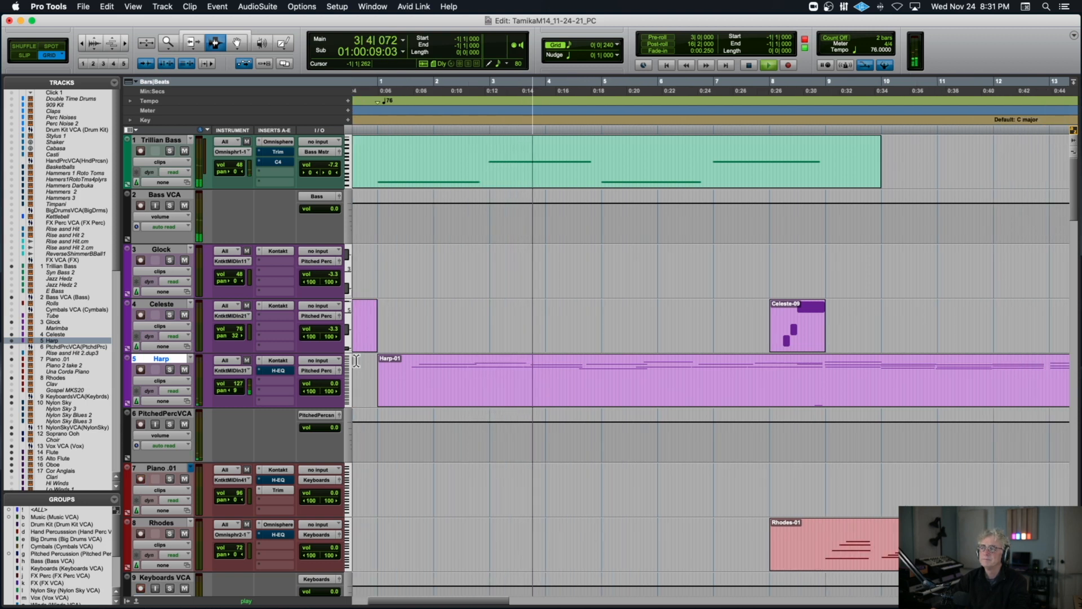
scroll(357, 361, "down", 1)
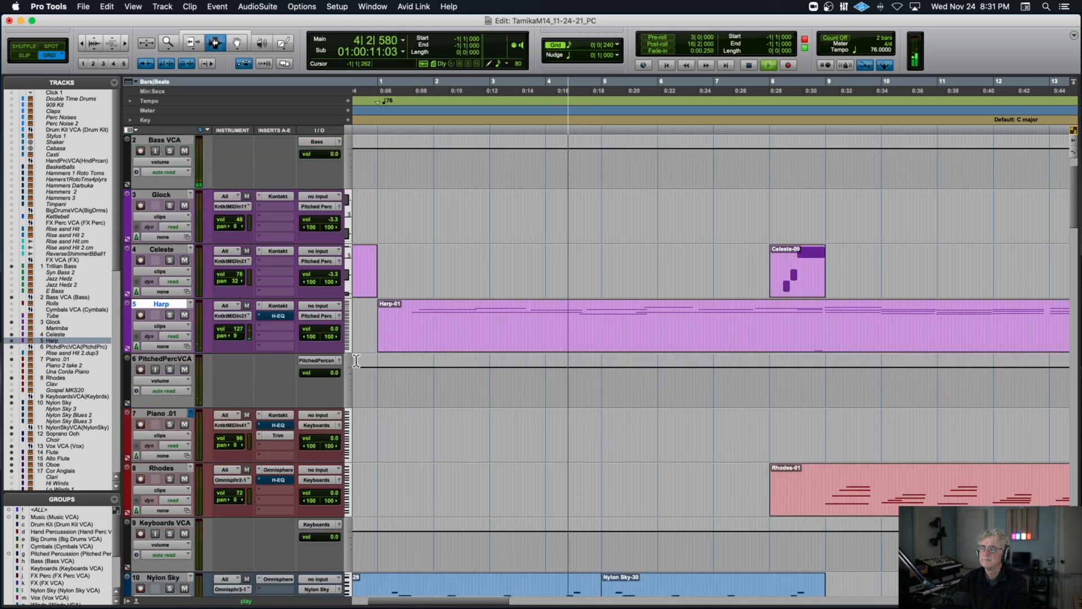
scroll(357, 361, "down", 1)
scroll(356, 361, "right", 1)
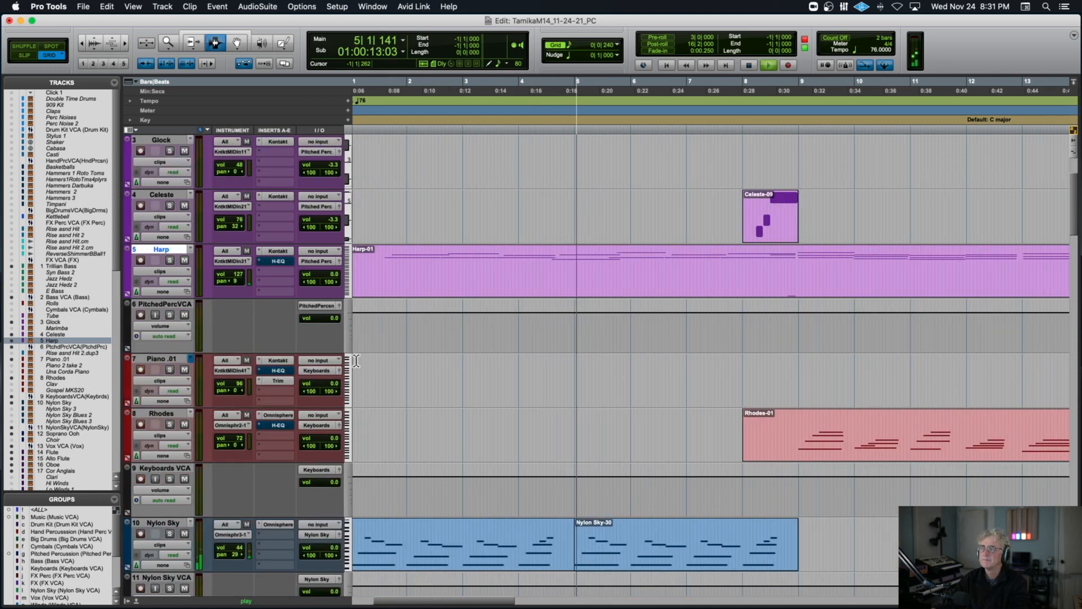
scroll(356, 361, "right", 2)
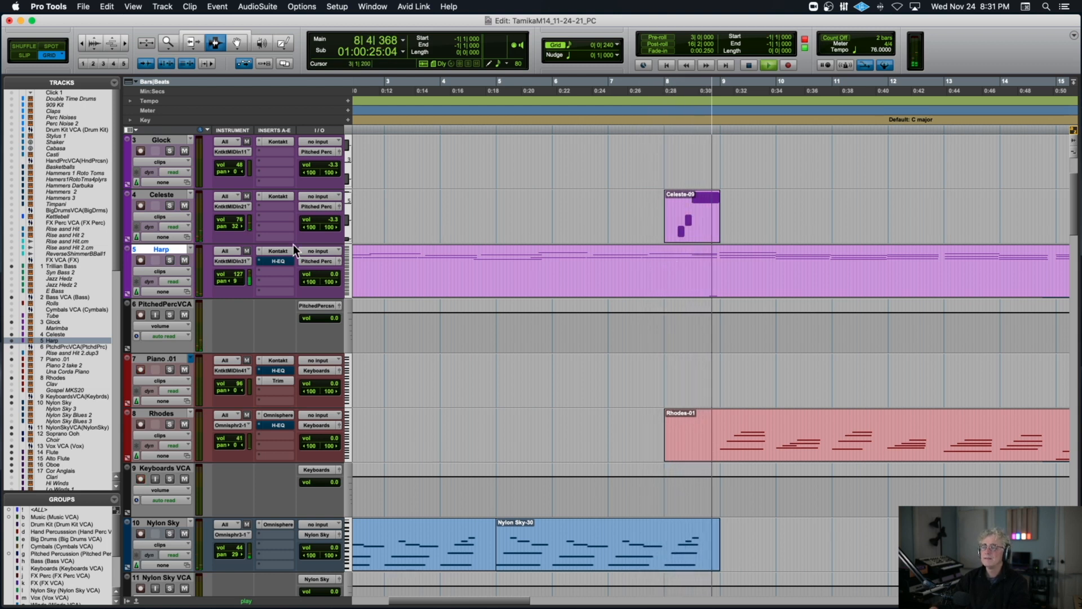
key("space")
Play the soloed Nylon Sky track from 7|1|000, add a Celeste solo over the Celeste-09 clip, then stop and clear both solos.
double_click(682, 215)
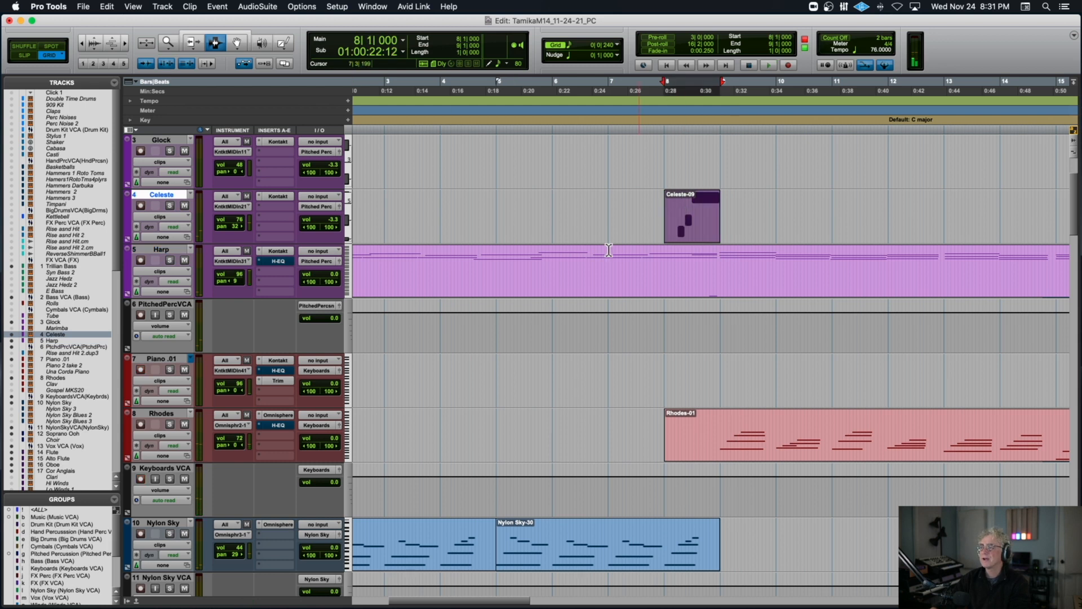
left_click(170, 533)
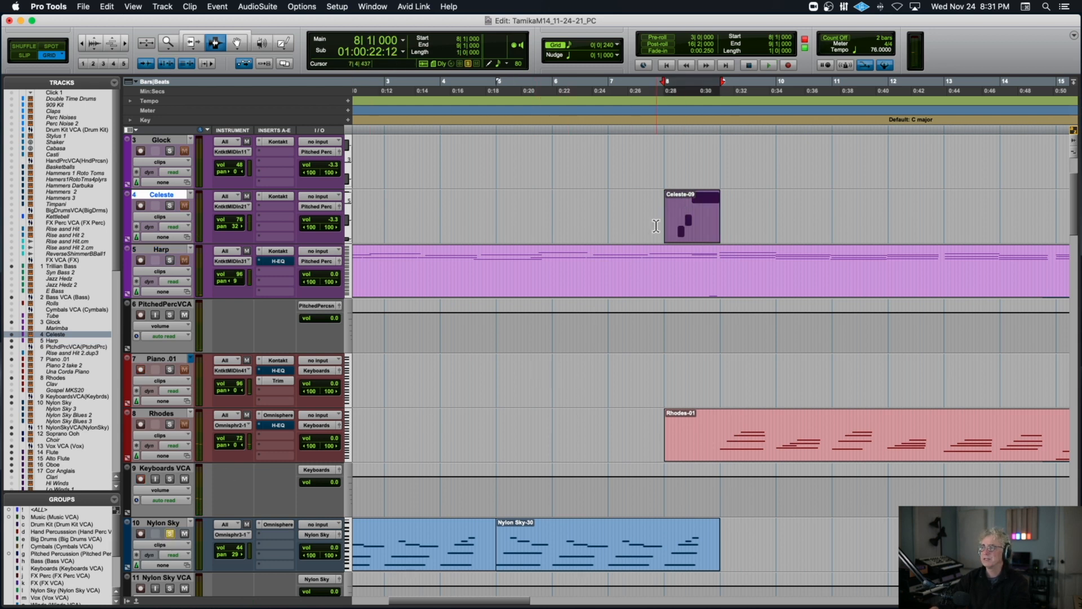
left_click(608, 233)
key("space")
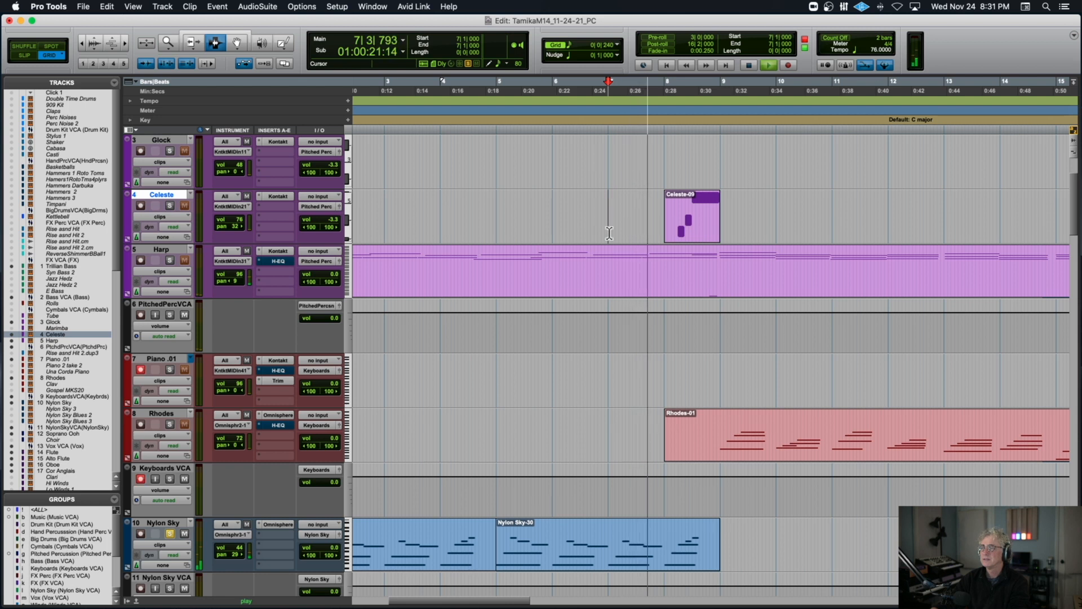
double_click(685, 228)
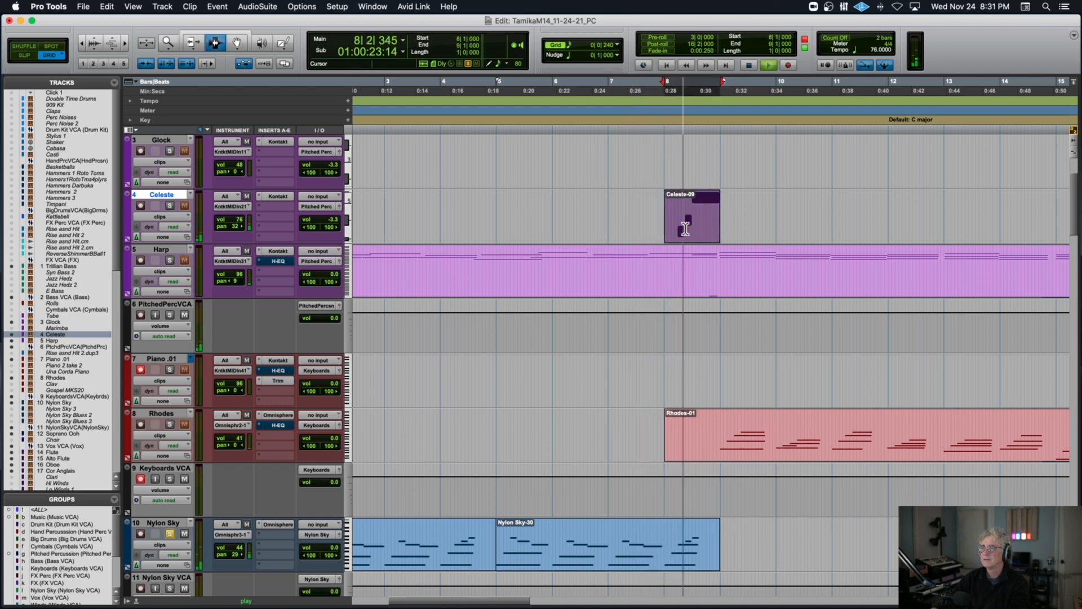
left_click(170, 205)
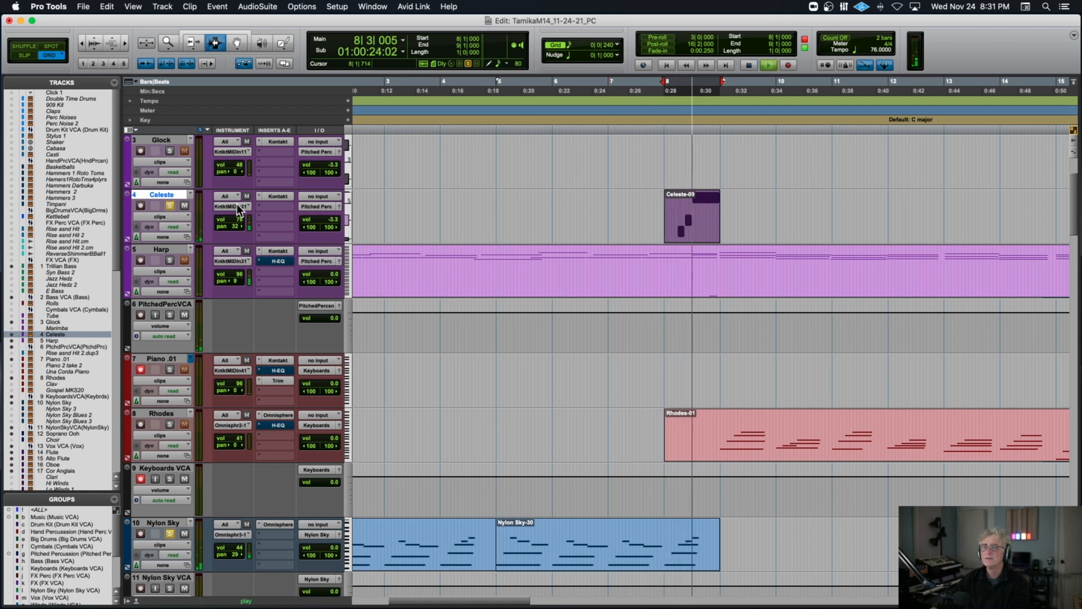
key("space")
left_click(169, 204, "alt")
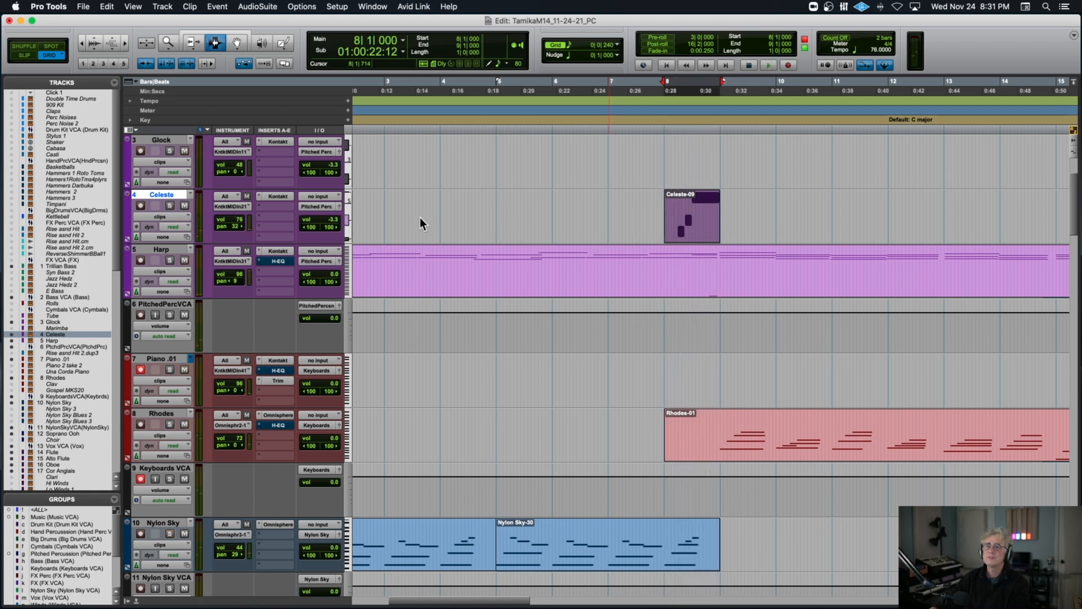
Play the full mix from 7|1|000 to about bar 16 with the timeline zoomed out and the track heights reduced.
left_click(607, 217)
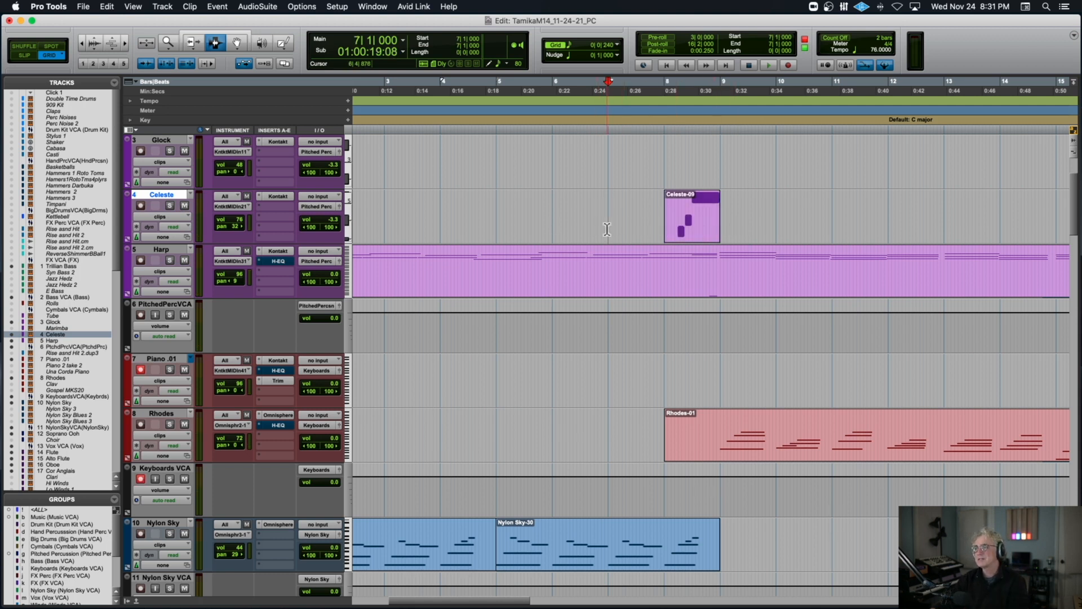
key("super+bracketleft")
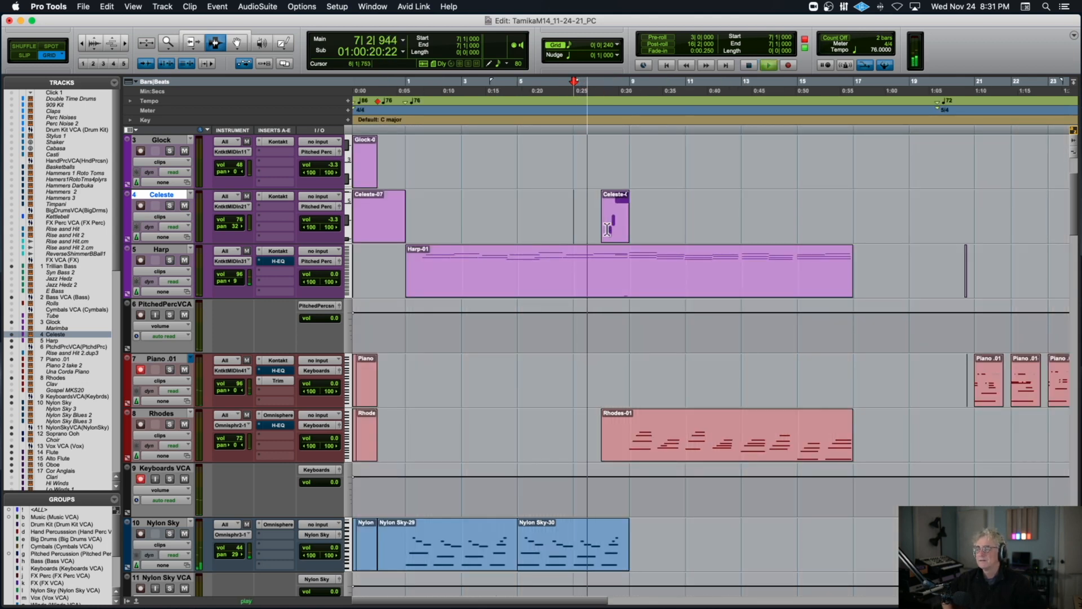
key("ctrl+Down")
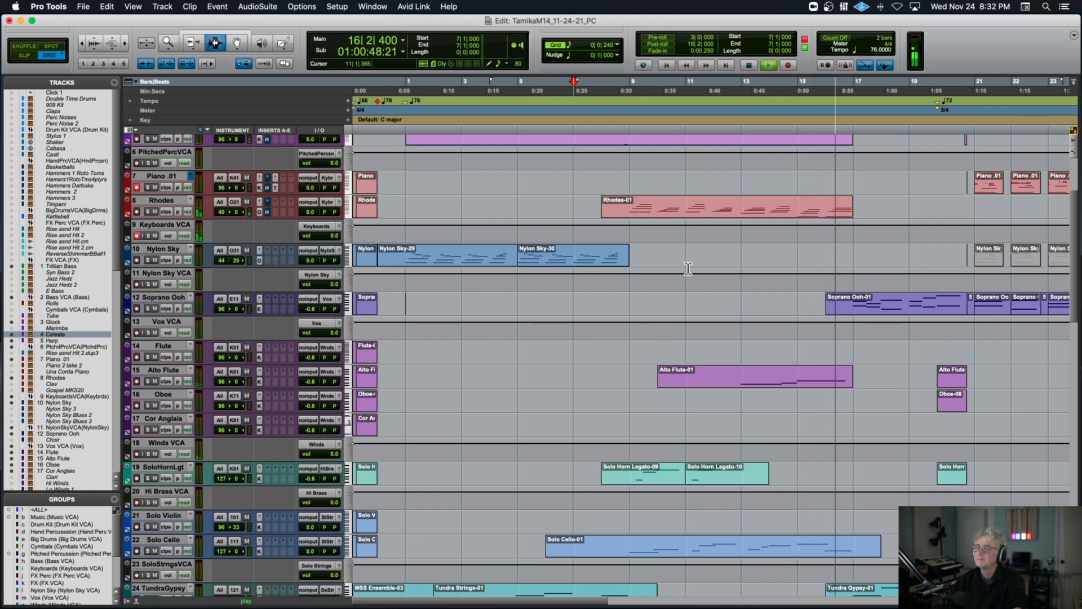
key("space")
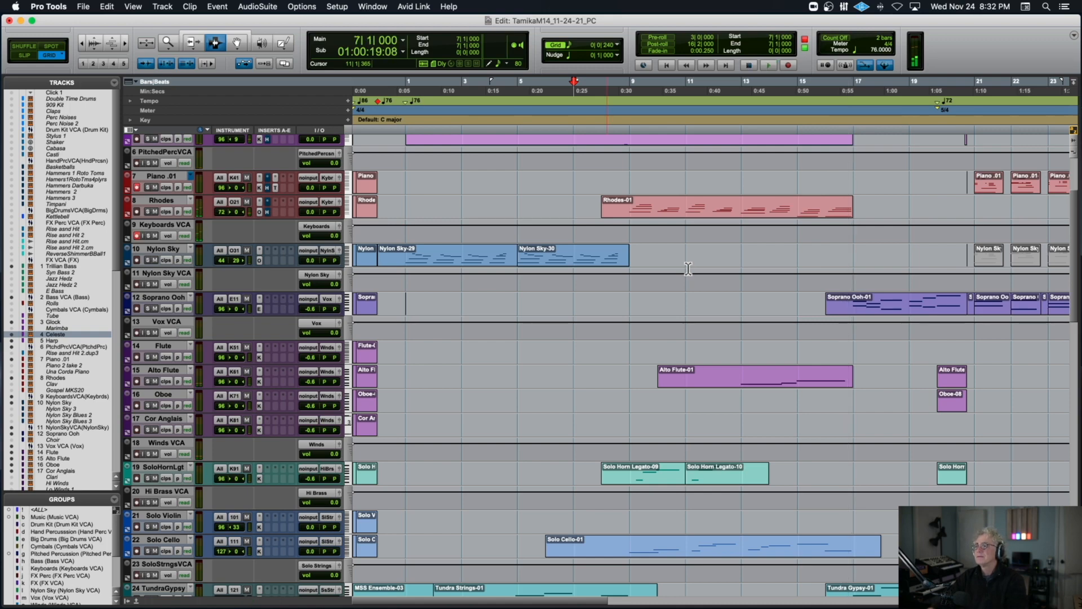
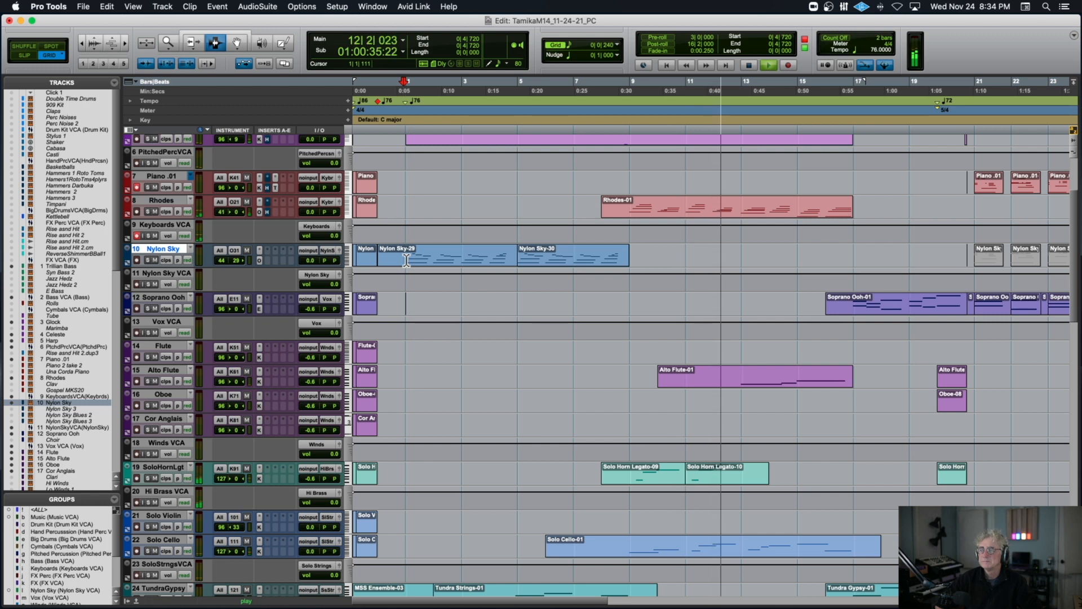
Stop the full mix, solo the Rhodes track and play its Rhodes-01 clip from 8|1|000, then stop.
key("space")
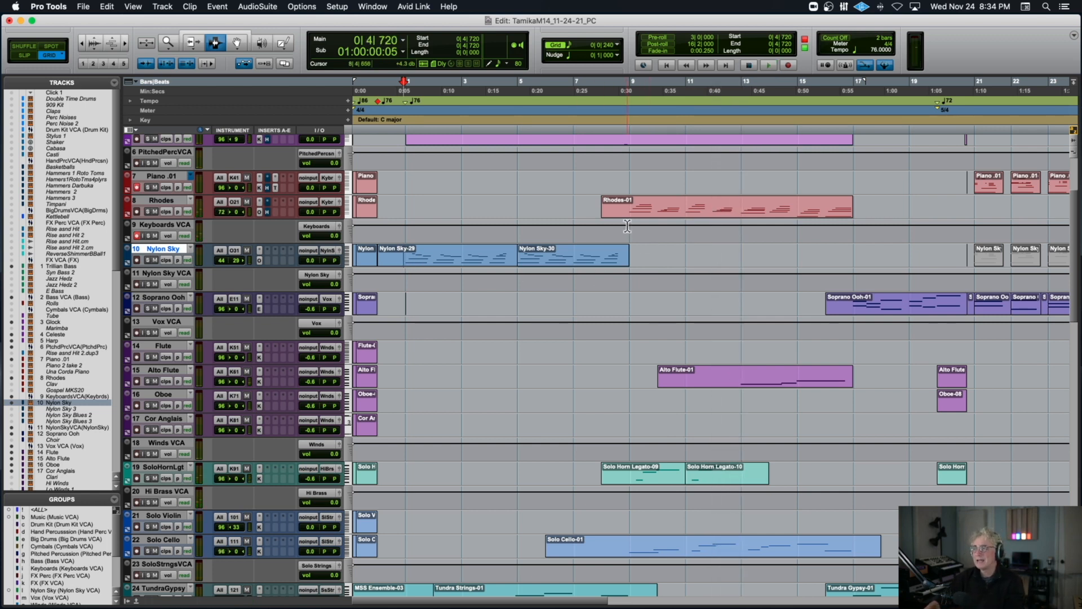
scroll(627, 225, "up", 3)
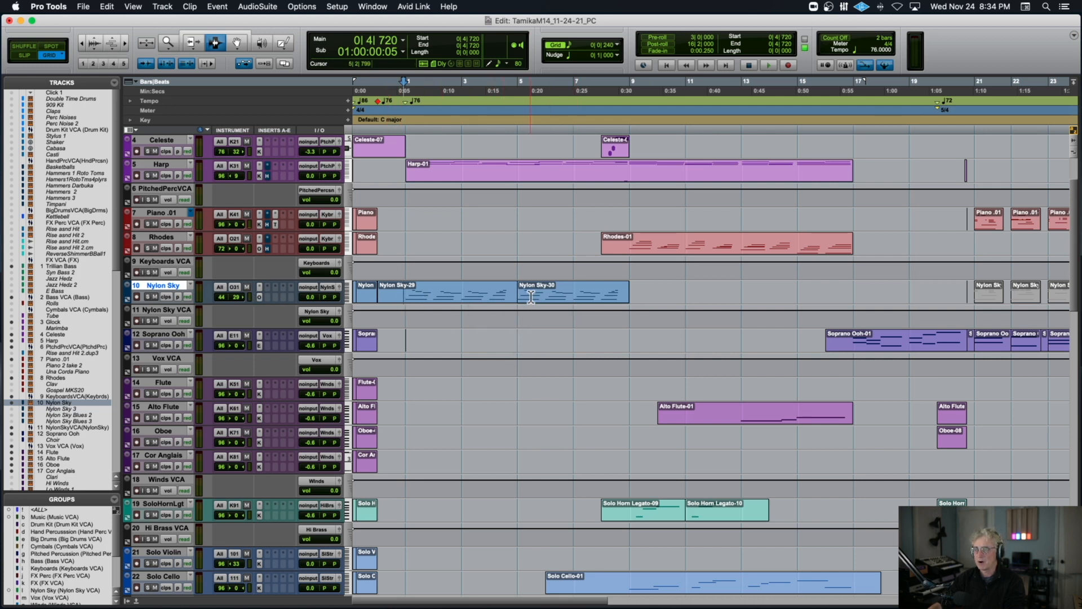
left_click(622, 246)
key("space")
double_click(641, 245)
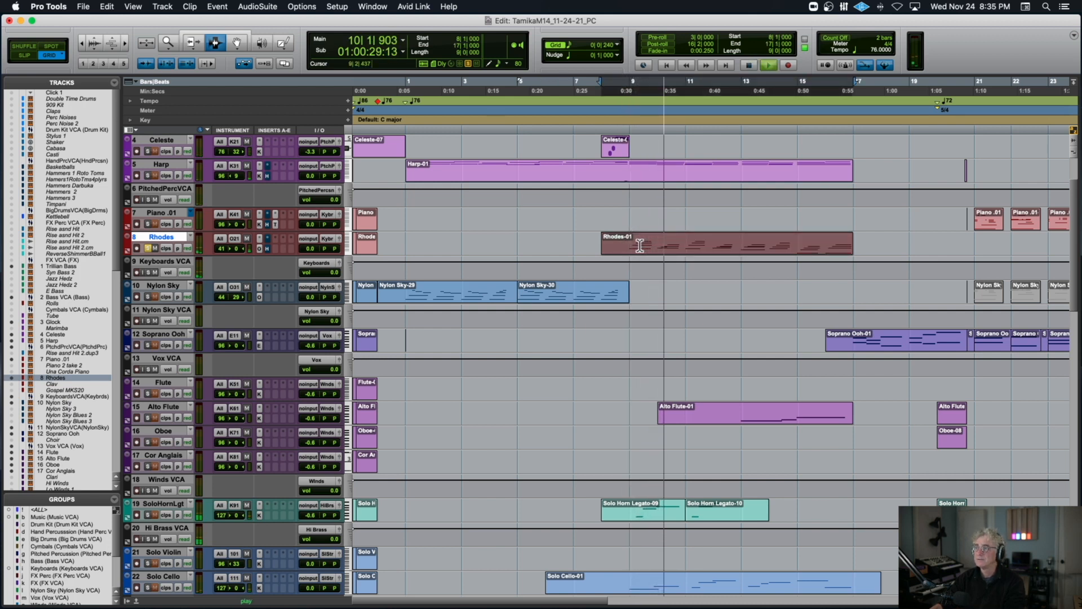
key("space")
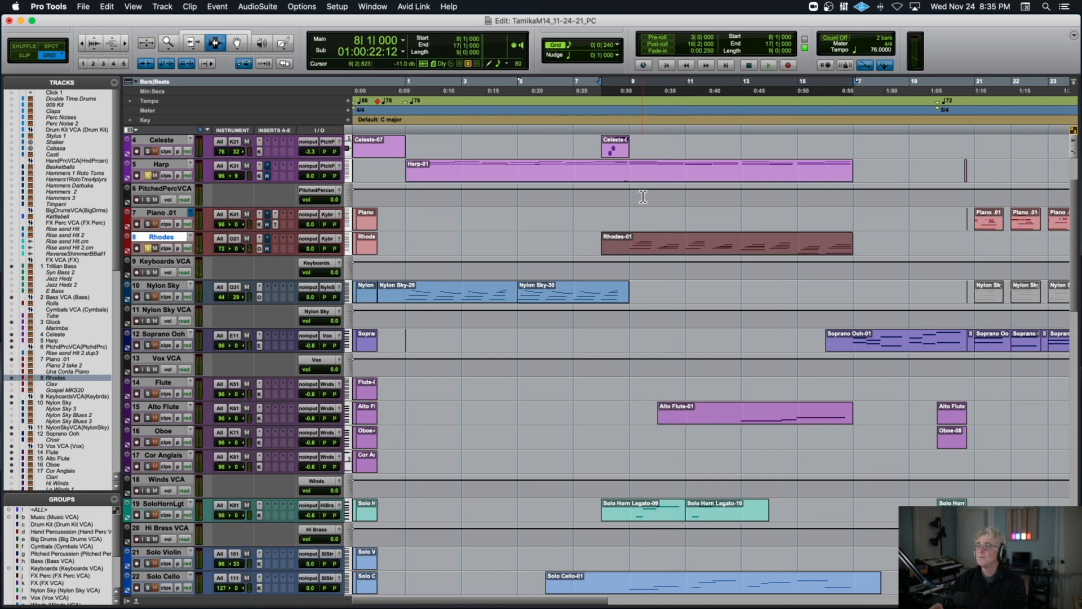
Add a solo on the Solo Cello track, play it with the Rhodes from 8|2|480 to about bar 11, then stop.
scroll(642, 204, "down", 10)
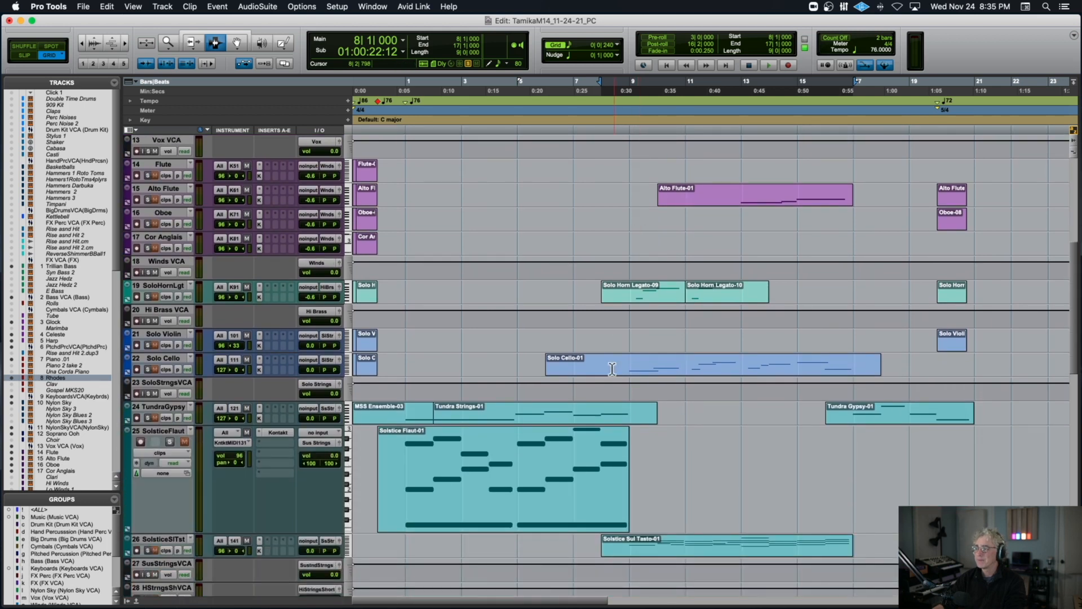
left_click(612, 369)
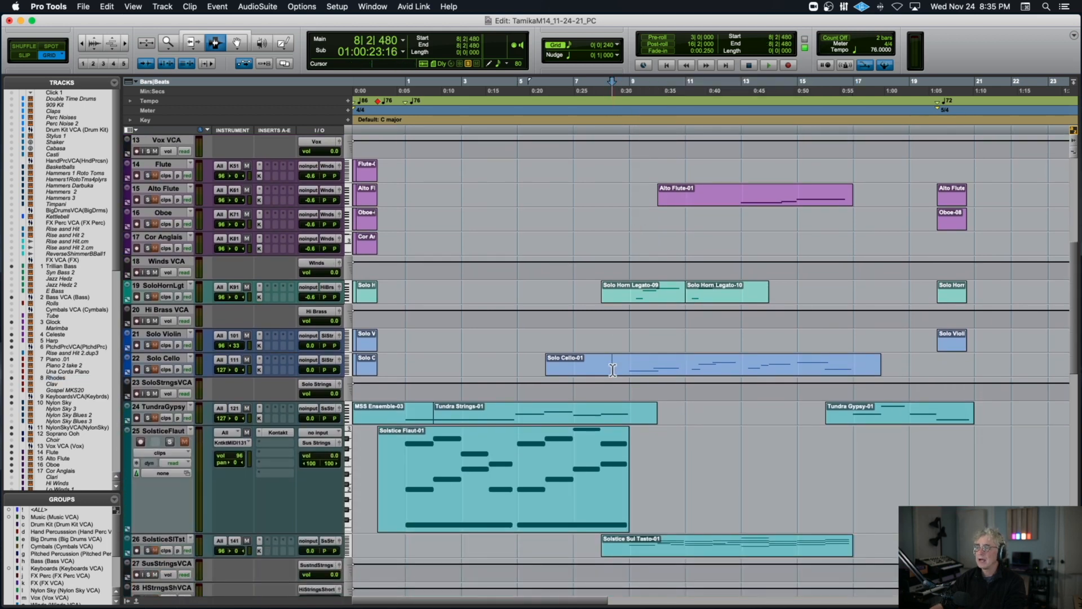
left_click(148, 369)
key("space")
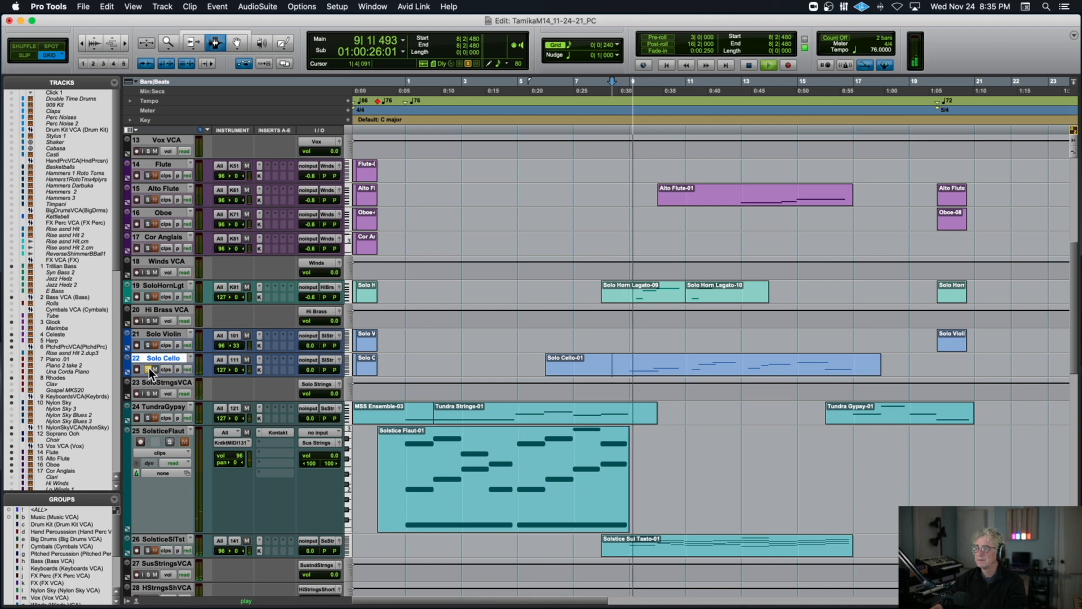
scroll(200, 351, "up", 8)
scroll(200, 351, "up", 4)
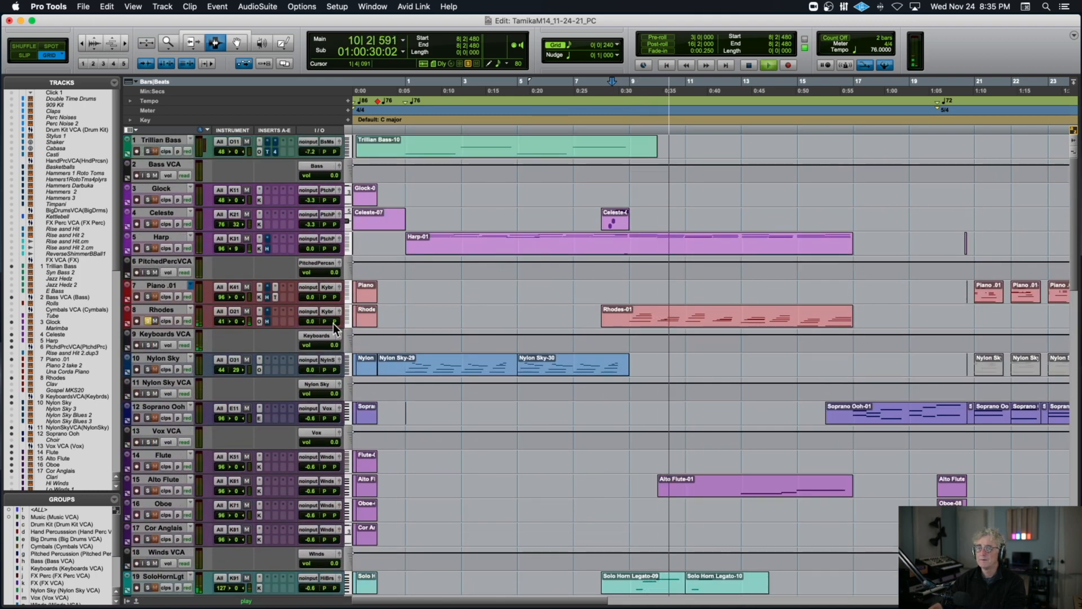
scroll(423, 351, "down", 6)
scroll(422, 351, "down", 5)
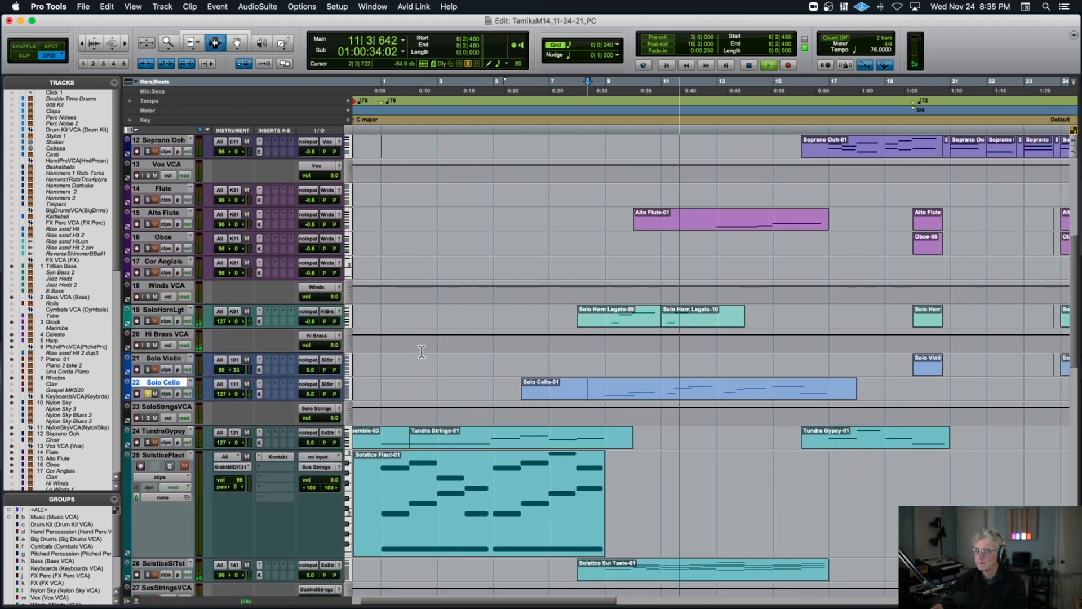
key("space")
Increase the Solo Cello track's height to show its notes, replay the start of the line and record-enable the track.
left_click_drag(156, 400, 169, 530)
scroll(204, 407, "down", 15)
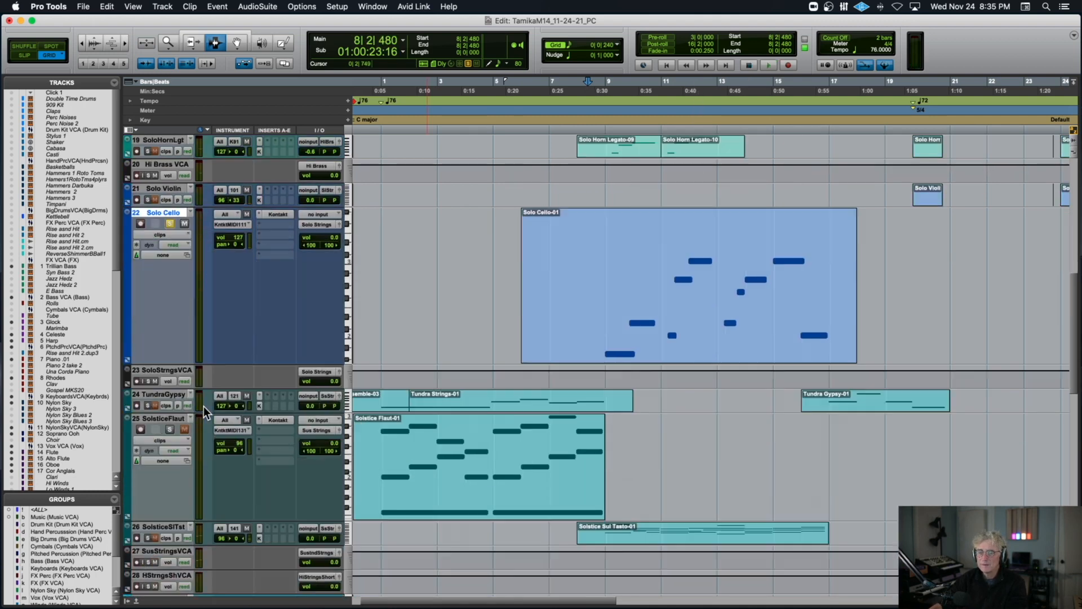
scroll(204, 407, "down", 1)
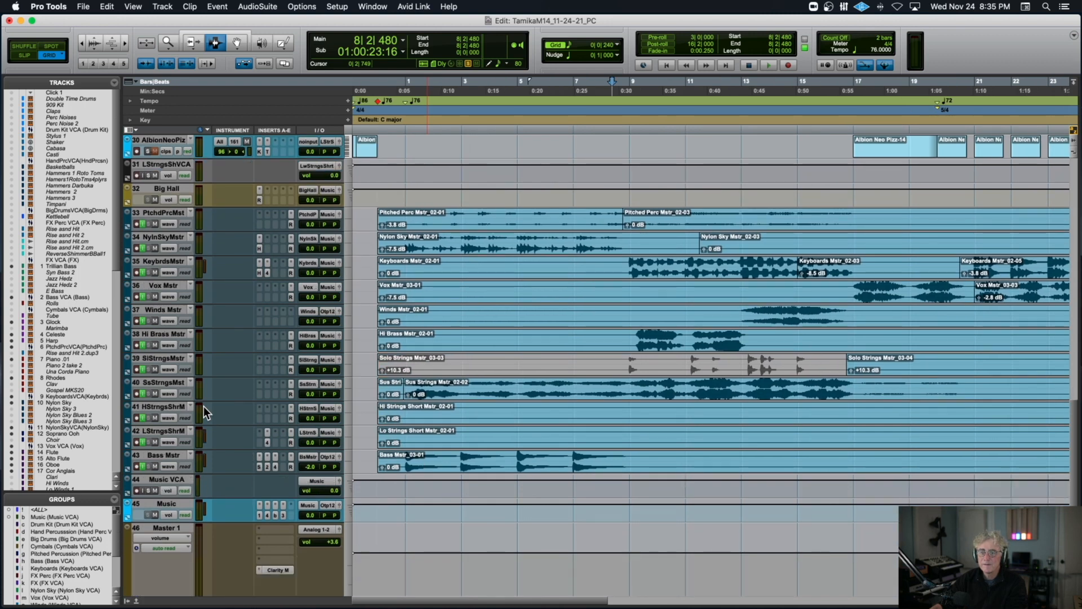
scroll(204, 406, "up", 15)
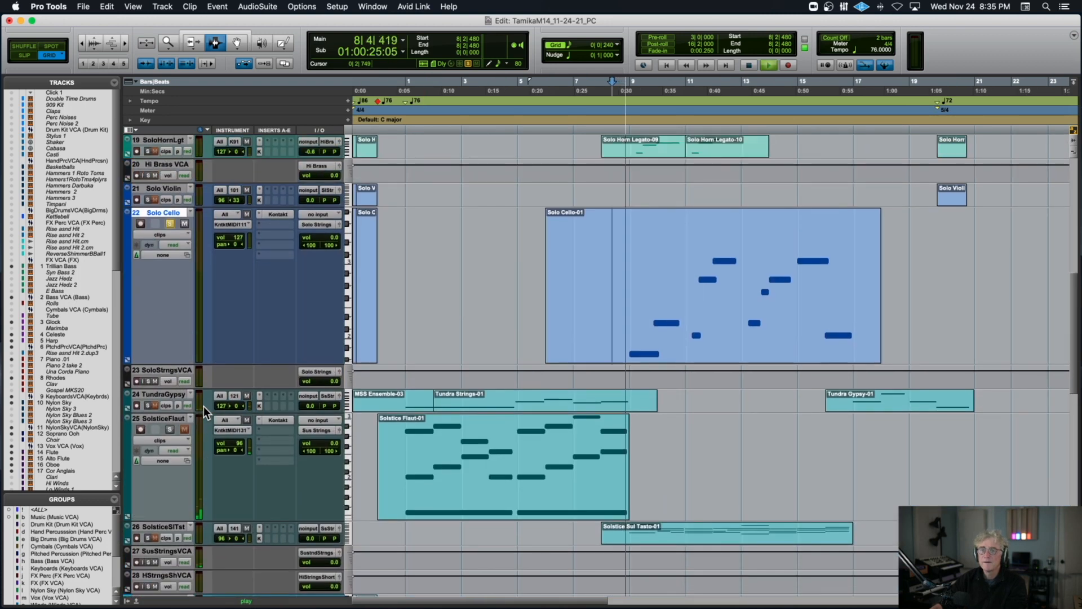
key("space")
left_click(141, 223)
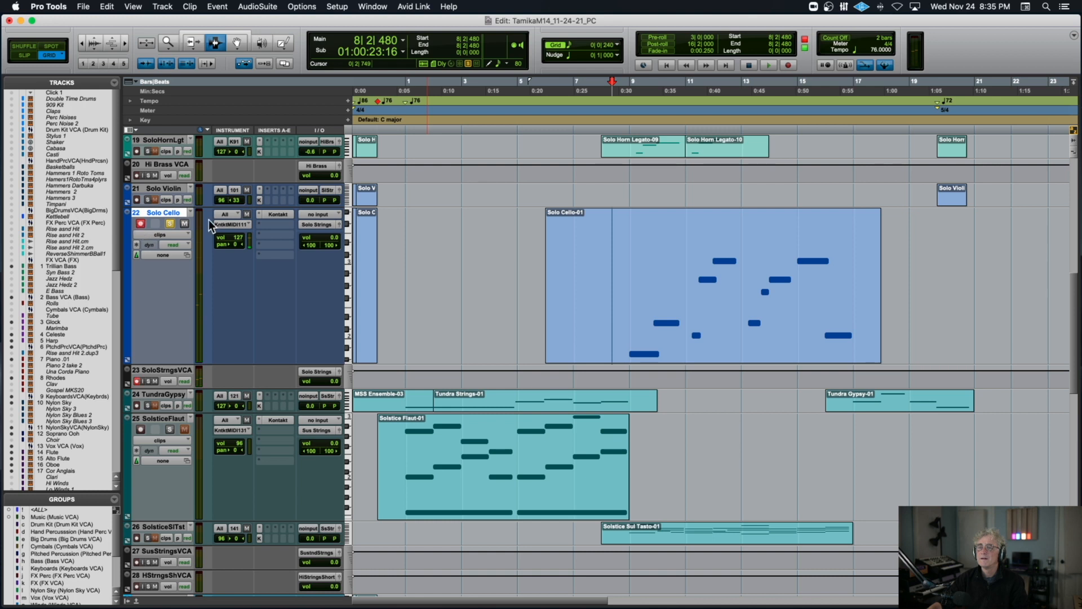
Play the cello line from 9|3|480 and view its Kontakt instrument, then close the plug-in window.
key("space")
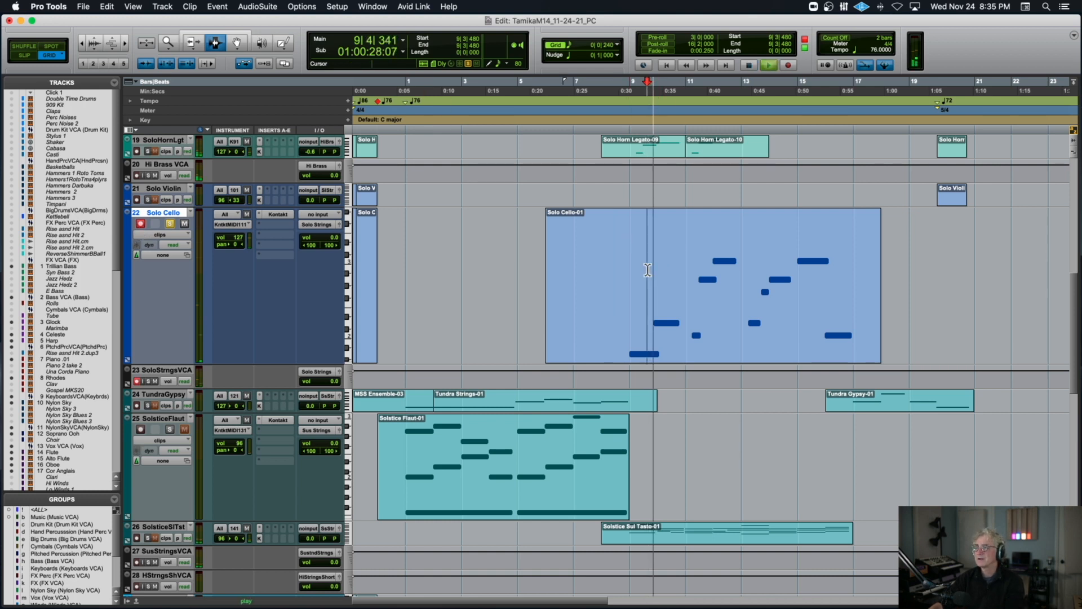
left_click(273, 214)
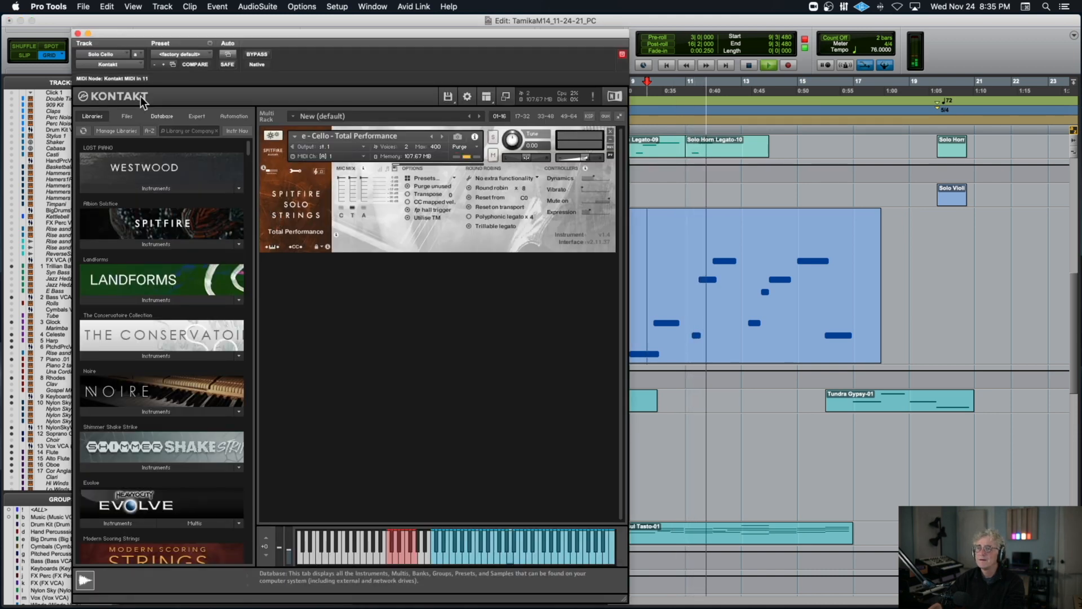
left_click(79, 34)
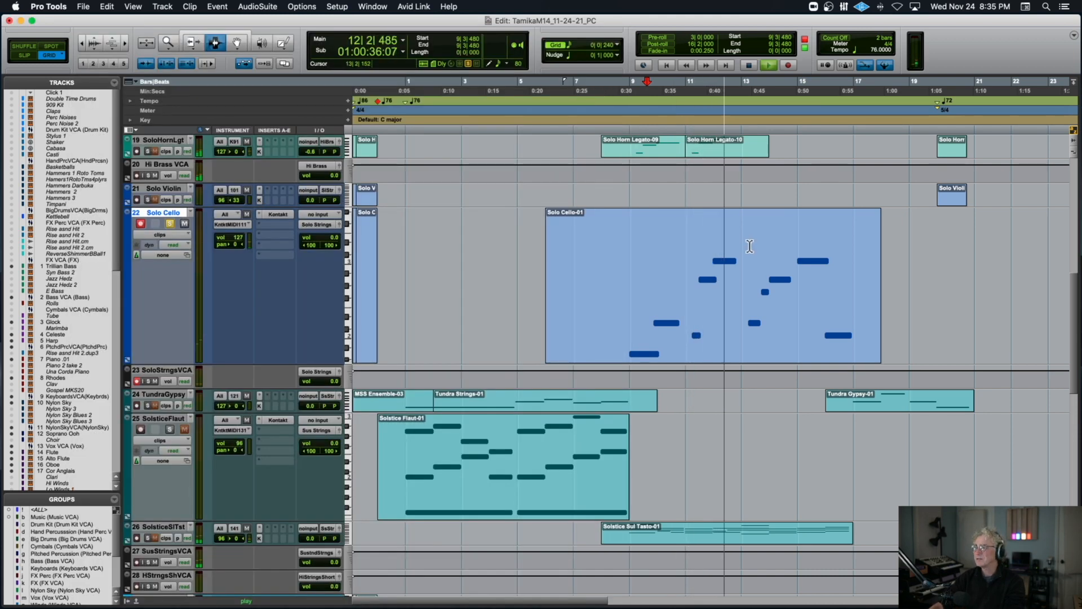
Zoom the timeline out, play the Solo Cello-08 clip from 29|1|720, clear the cello solo and play from 9|1|000.
key("r")
key("r")
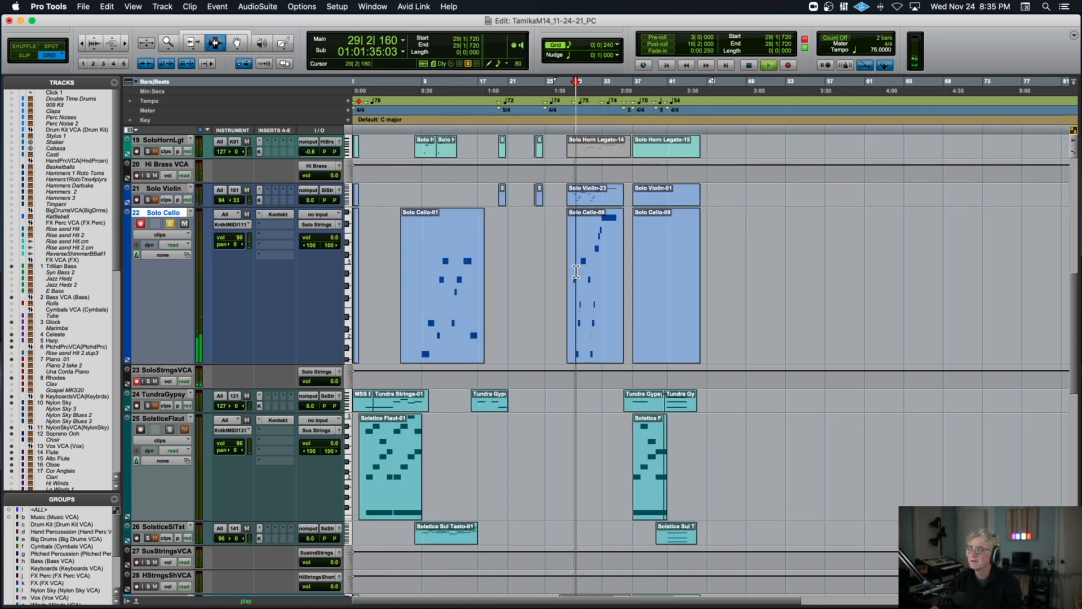
key("space")
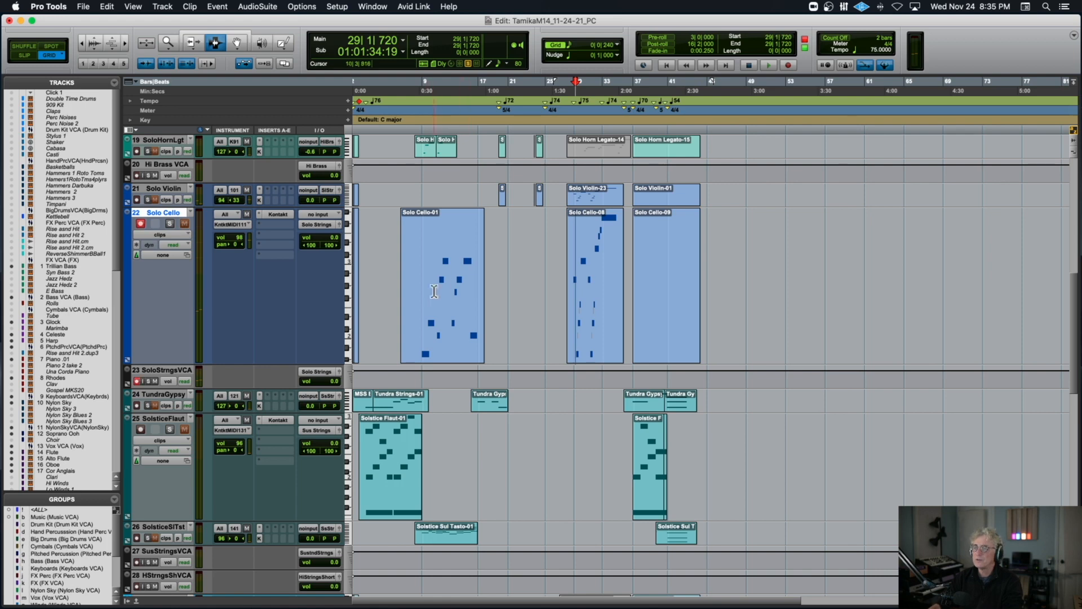
key("space")
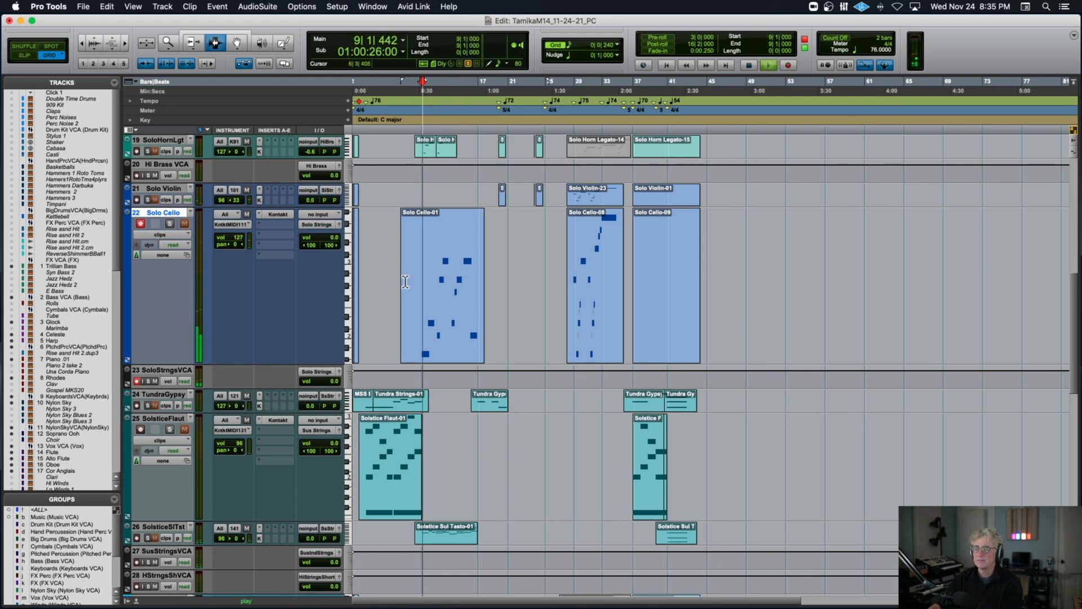
Select the Trillian Bass-10 clip and look over the tracks down to the Solstice strings during playback.
scroll(411, 284, "up", 15)
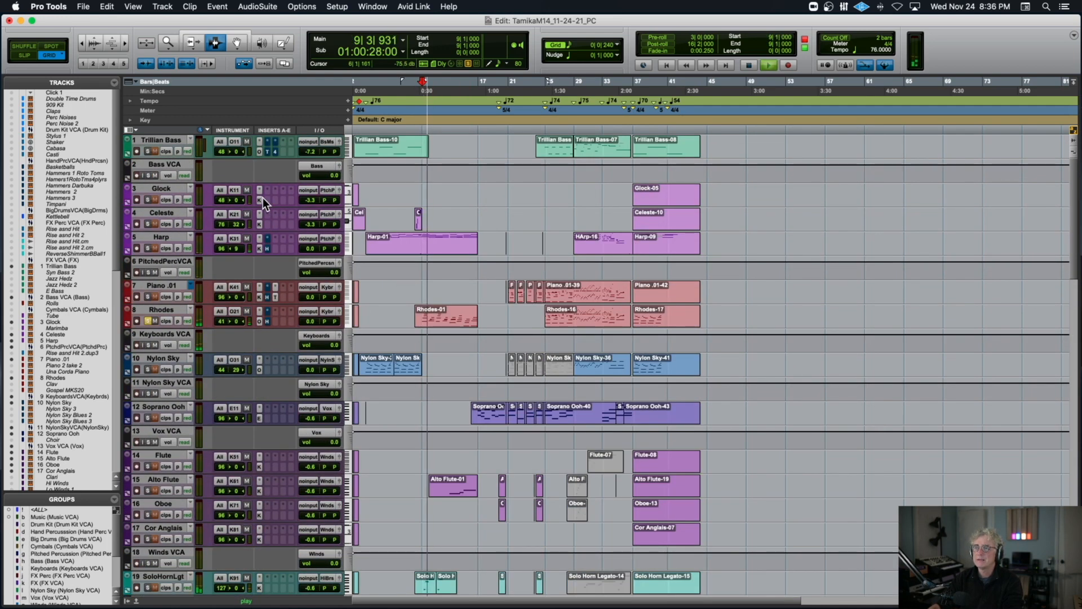
left_click(383, 150)
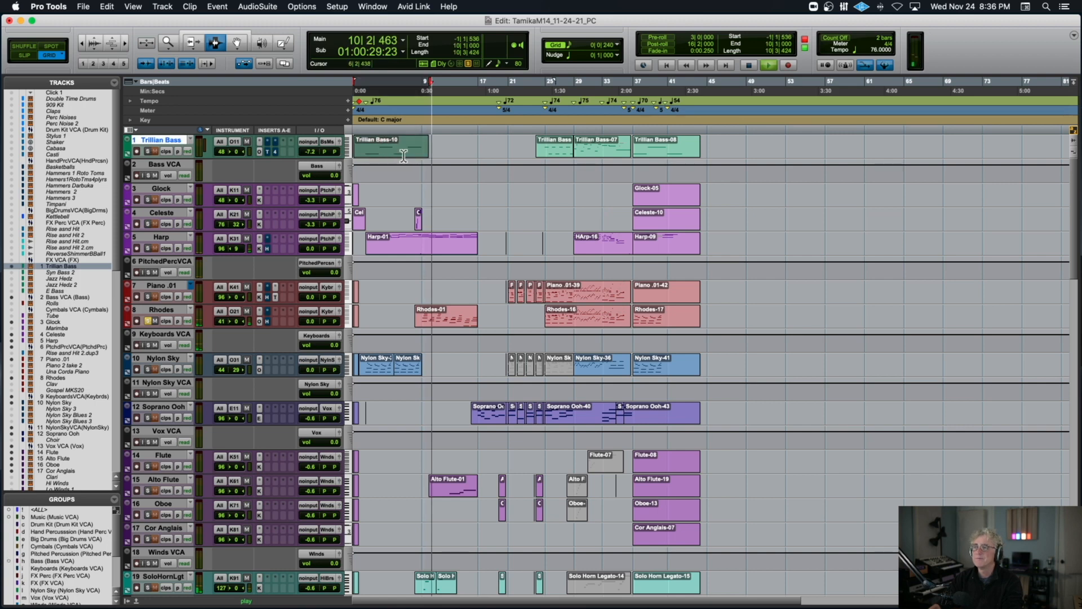
scroll(404, 155, "down", 10)
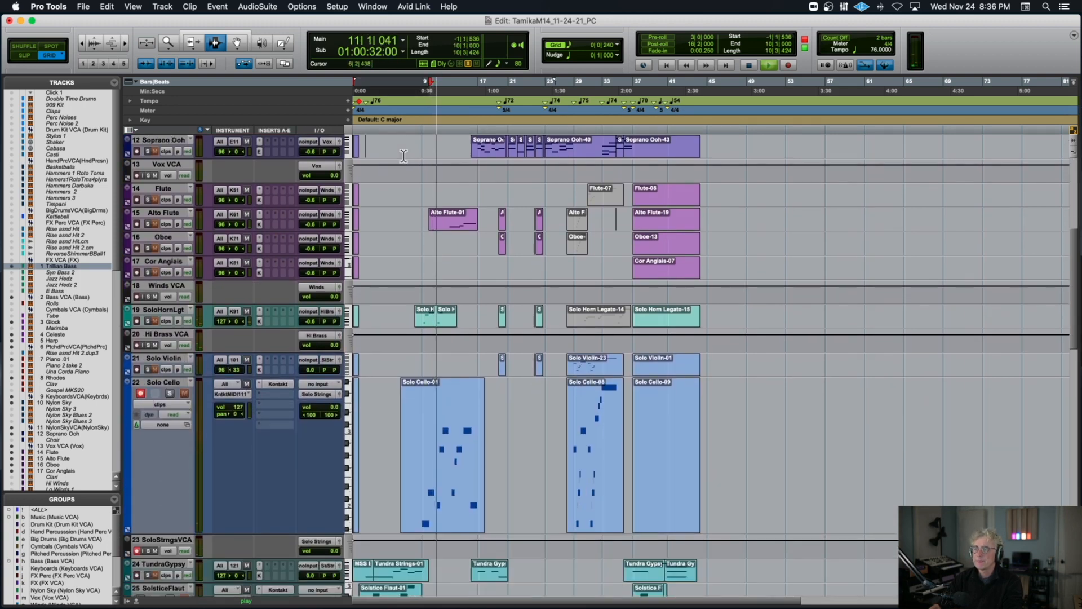
scroll(404, 156, "down", 10)
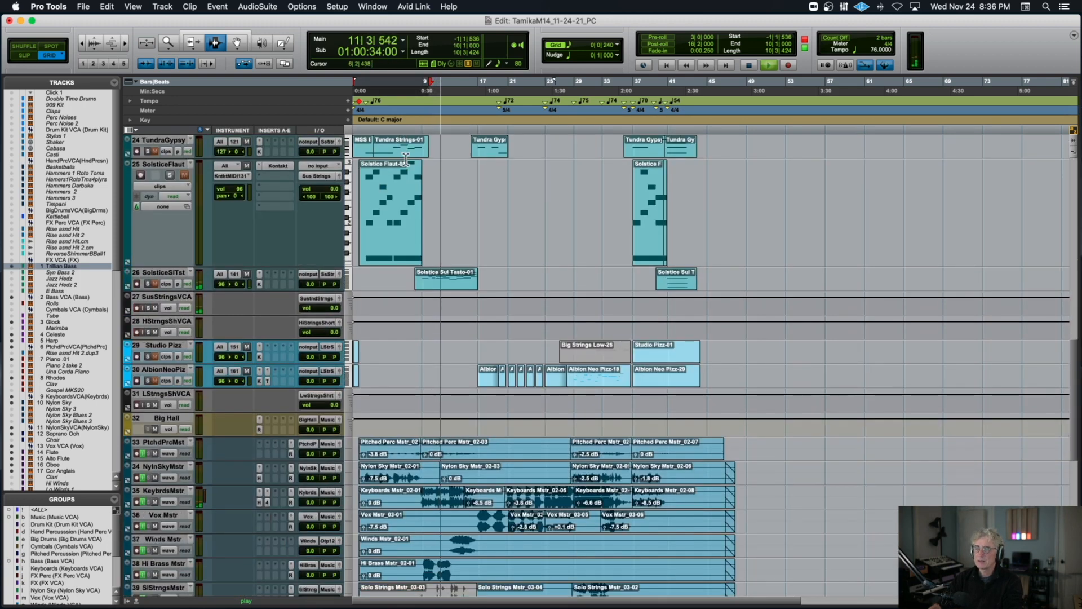
Solo the Solstice Flaut and Solstice Sul Tasto tracks, play them from 6|4|720 and zoom the timeline in.
left_click(409, 198)
left_click(407, 198)
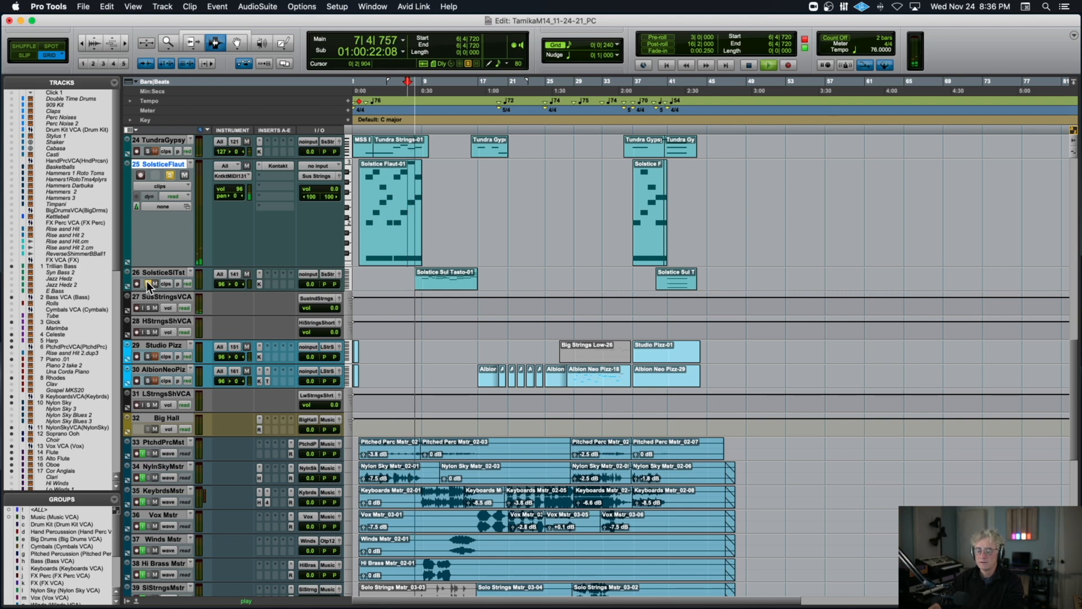
key("t")
key("t")
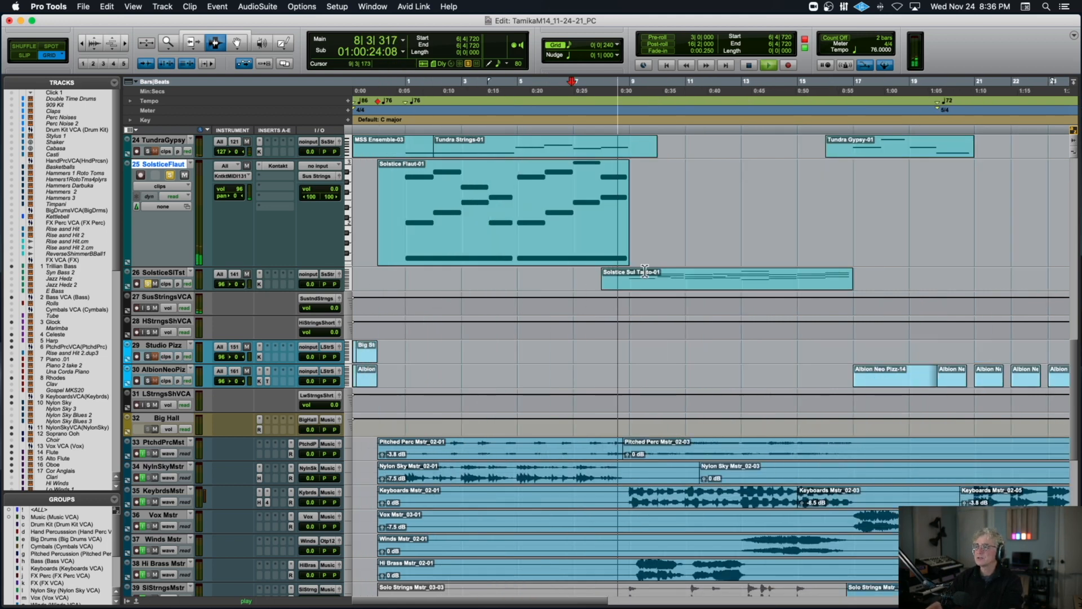
Play the Solstice Sul Tasto-01 clip from 8|4|480, stop, and enlarge its track to show the notes.
left_click(626, 282)
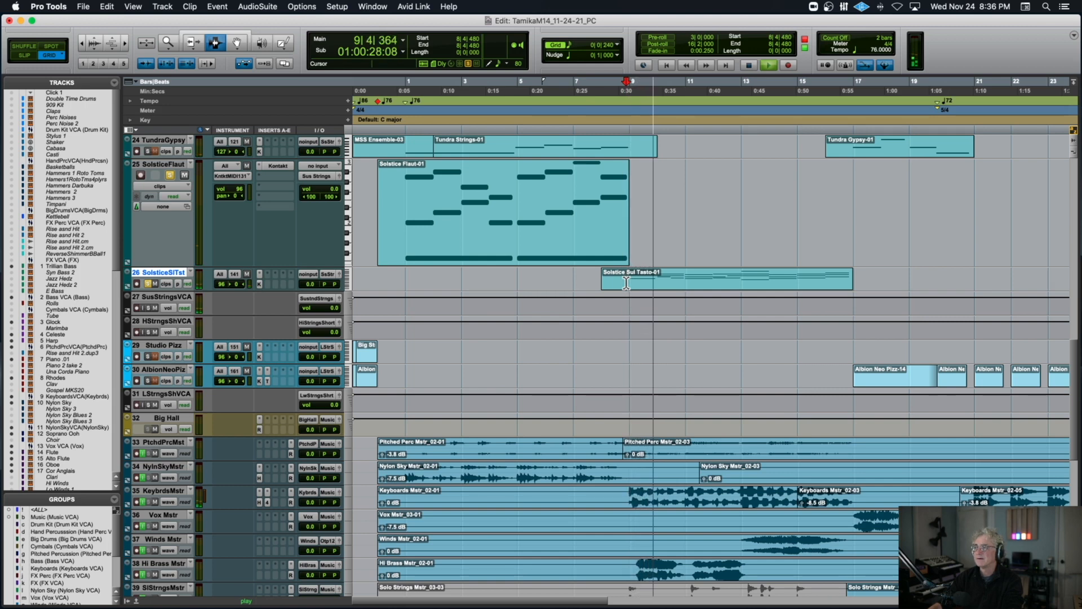
key("space")
left_click_drag(217, 291, 217, 361)
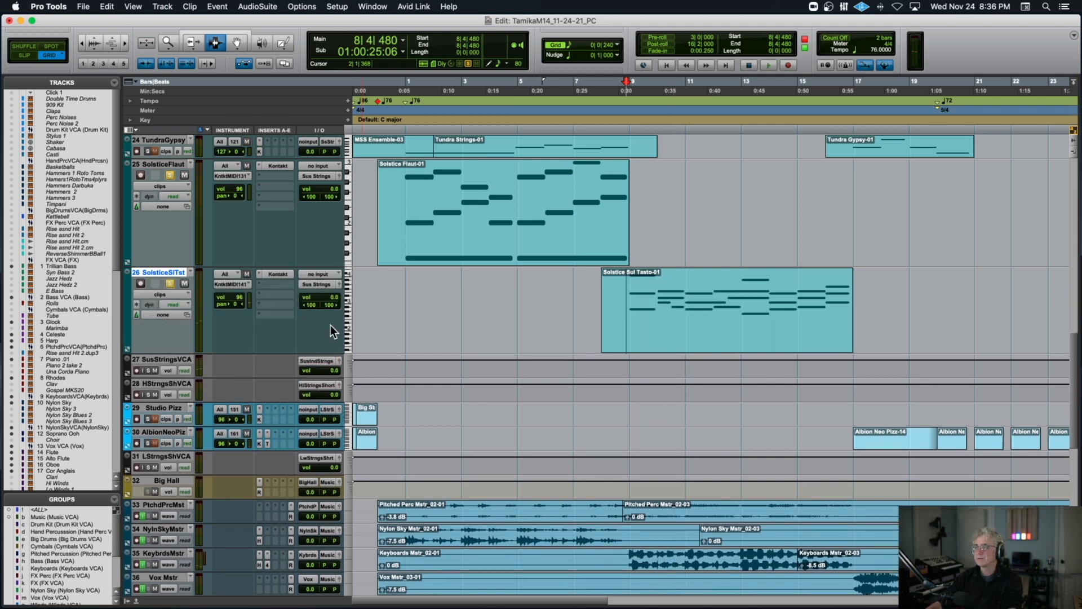
Open the Solstice Flaut clip in the MIDI Editor and show the Solstice Sul Tasto notes alongside, zoomed out to fit both.
double_click(528, 215)
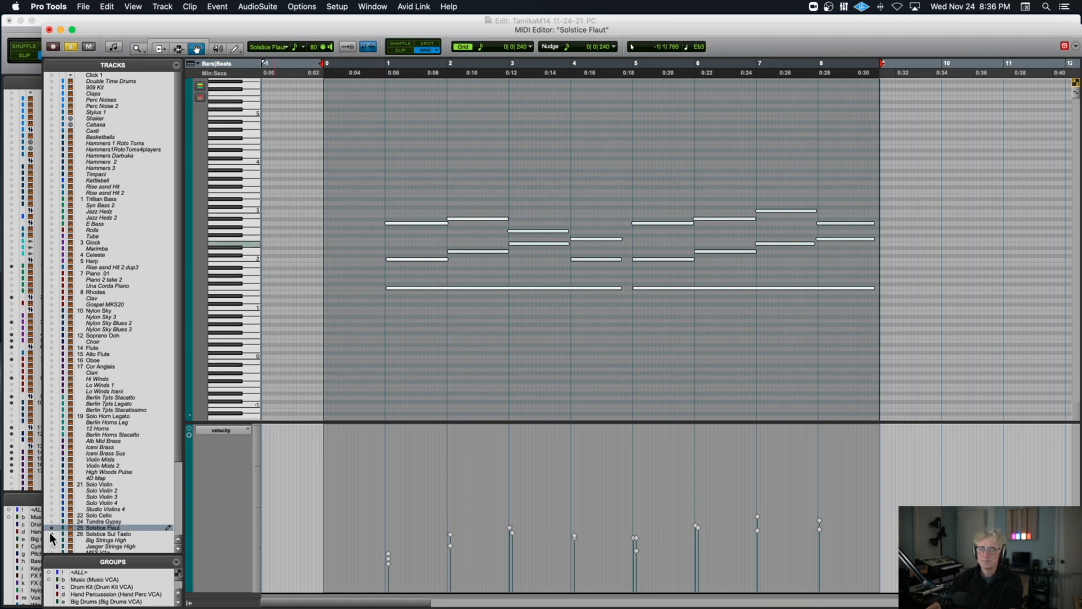
left_click(51, 533)
scroll(641, 385, "right", 5)
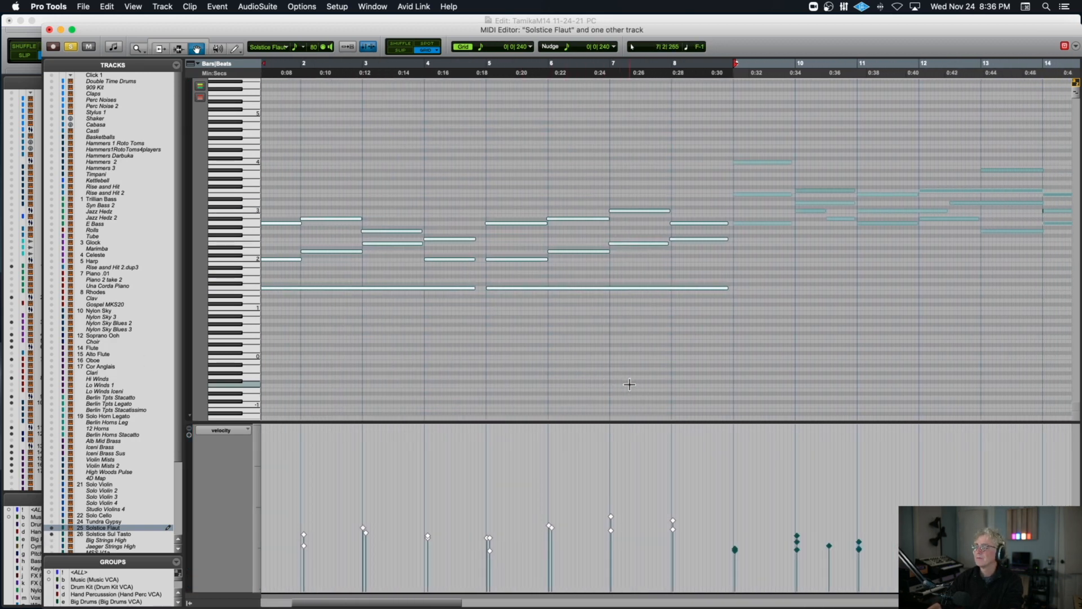
key("r")
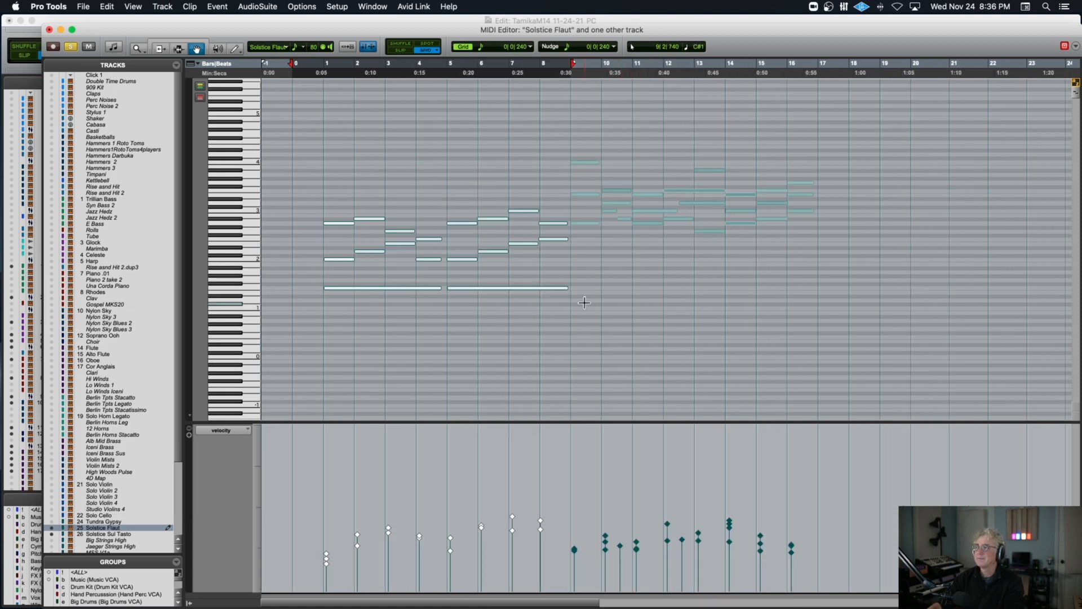
Highlight the Solstice Flaut notes in bars 1–8, then the Sul Tasto notes in bars 9–16, clear the selection and close the editor.
left_click_drag(285, 186, 562, 300)
left_click_drag(567, 146, 800, 225)
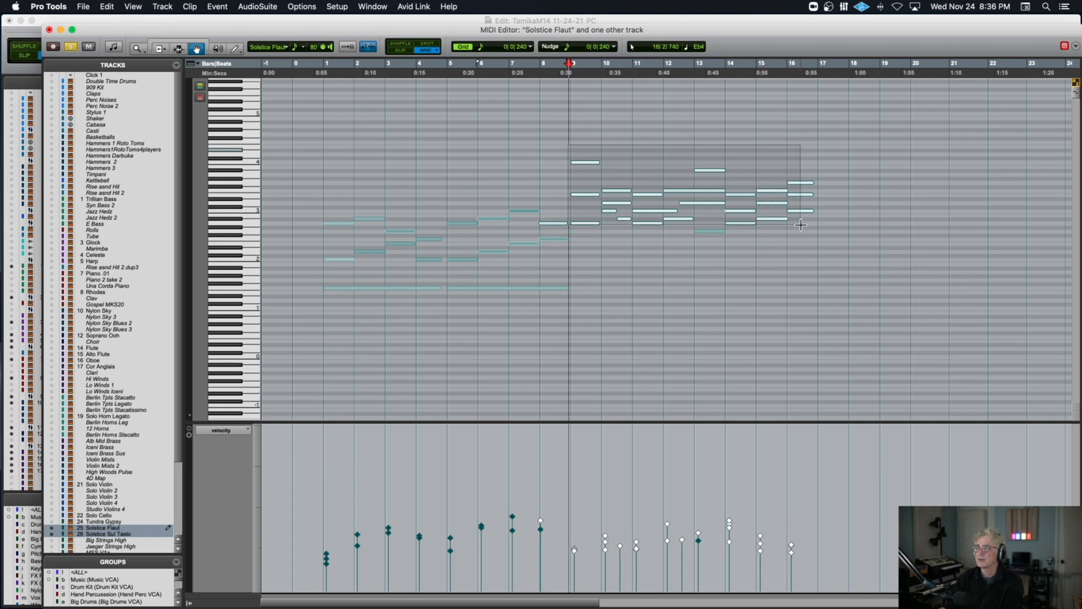
left_click_drag(819, 225, 820, 225)
left_click(703, 239)
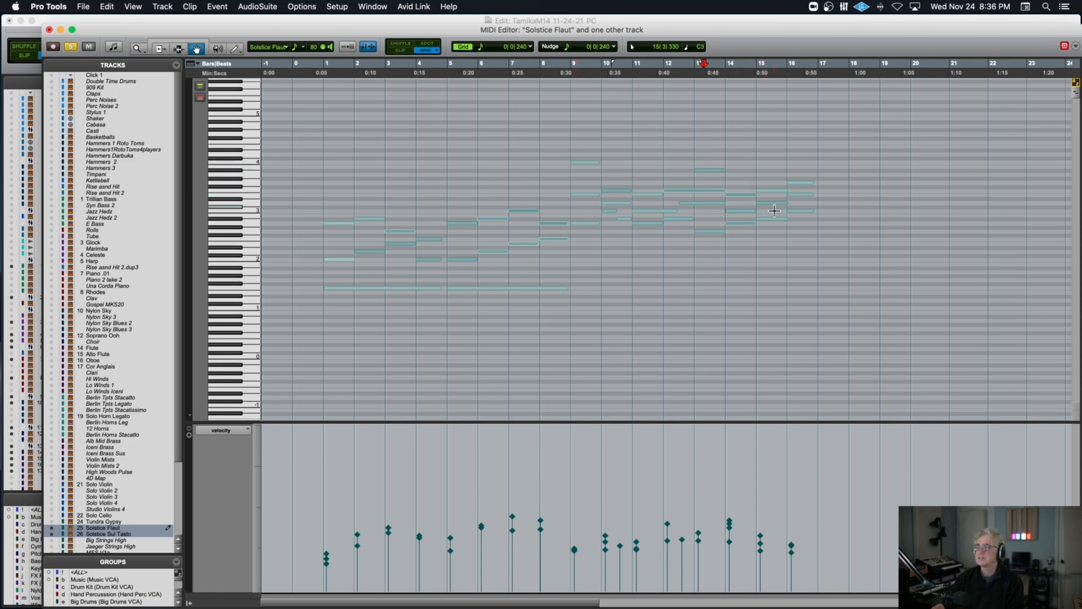
left_click(49, 29)
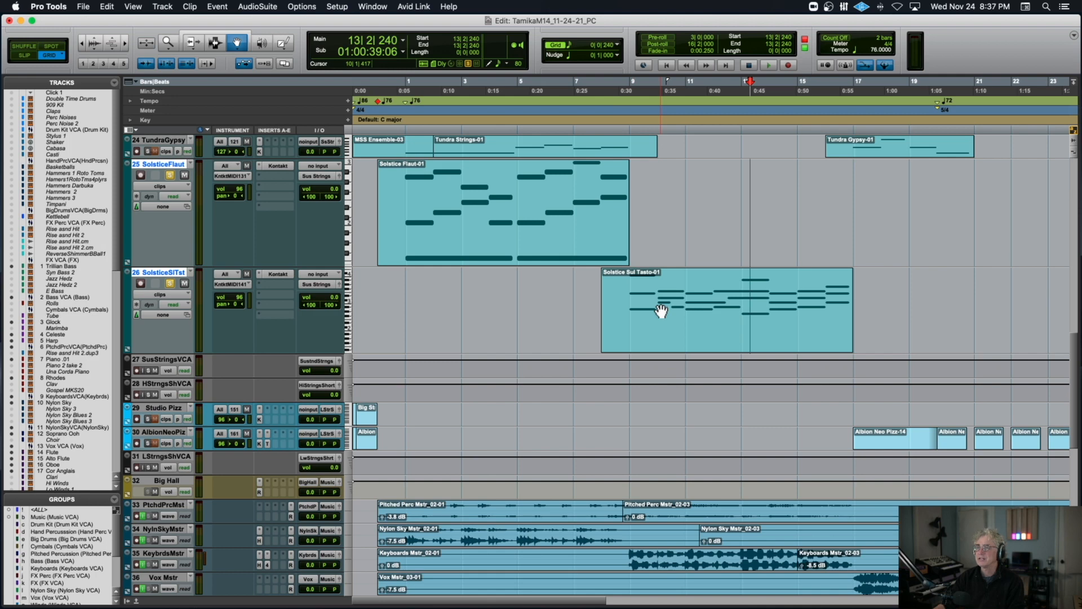
Add a solo on the SoloHornLgt track and play it with the soloed strings from 9|1|240.
scroll(699, 190, "up", 10)
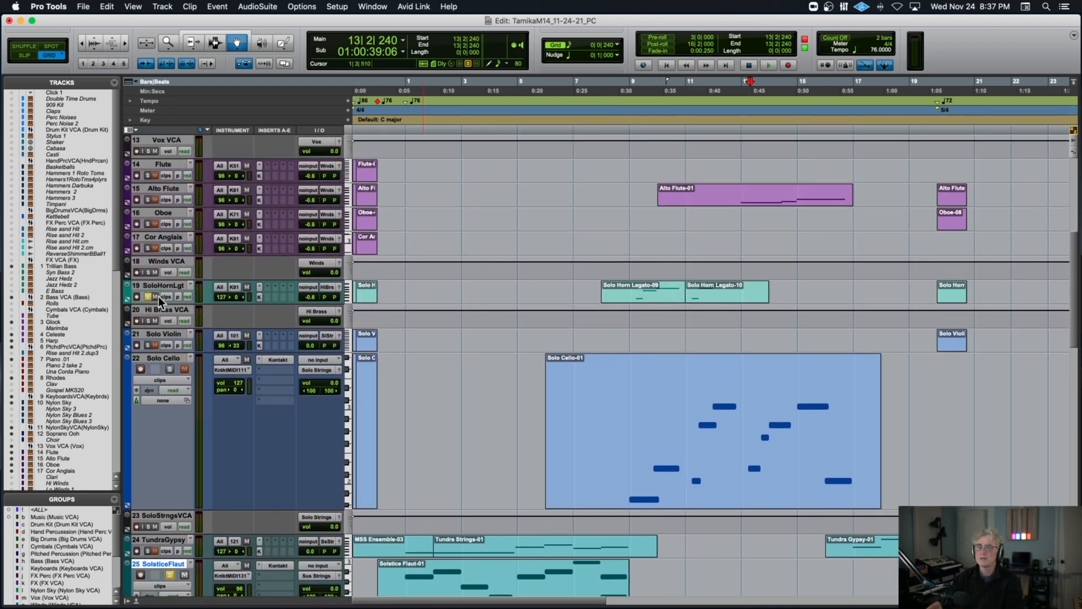
left_click(631, 127)
key("space")
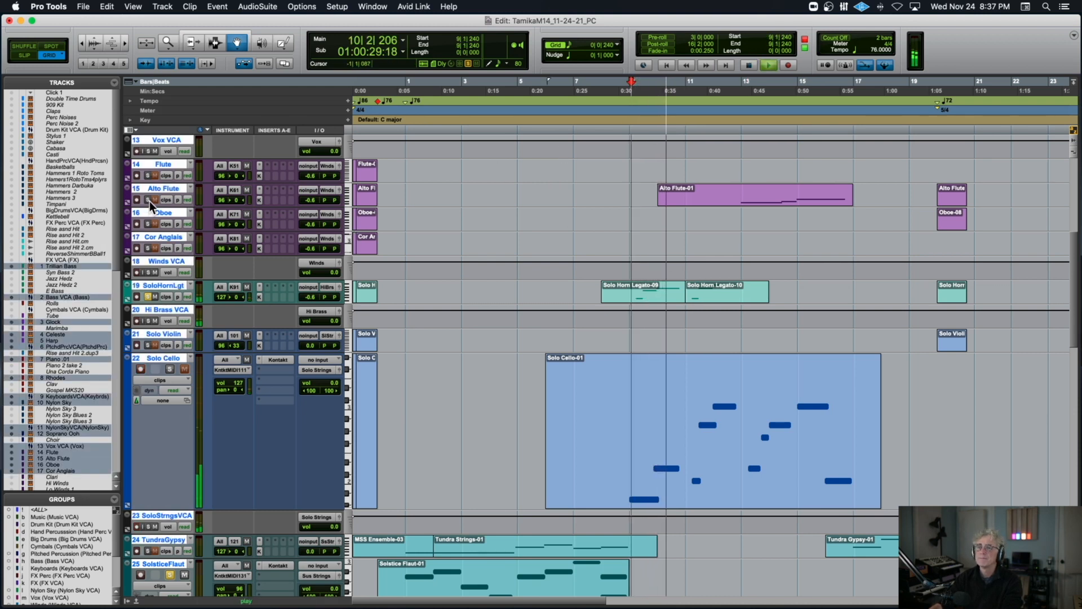
Select the Alto Flute-01 clip, play it with the soloed horn and strings from 10|1|000, and stop.
left_click(751, 194)
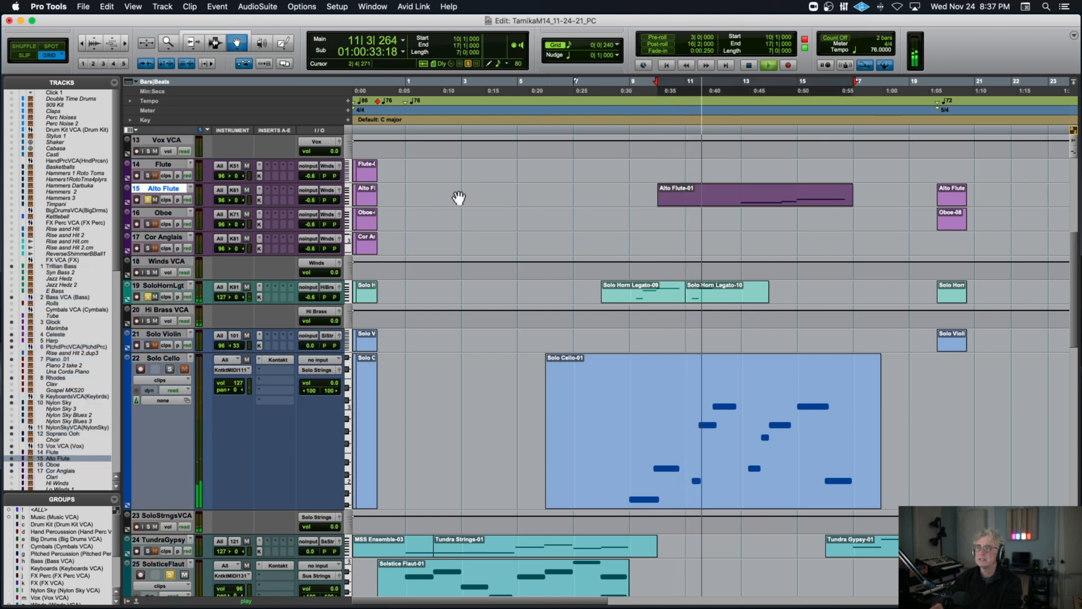
scroll(458, 198, "up", 8)
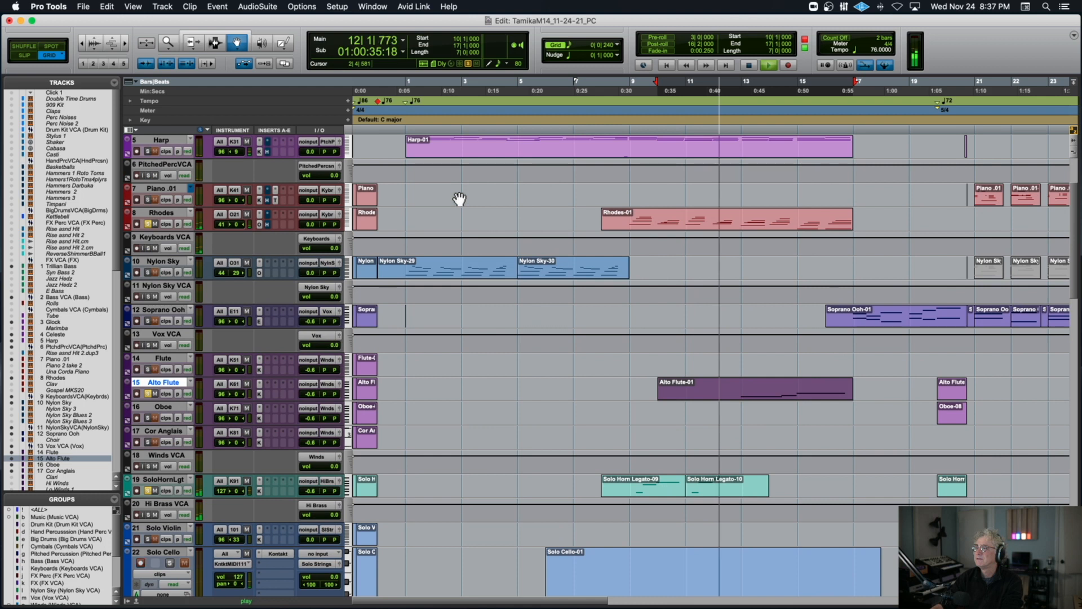
scroll(459, 198, "up", 4)
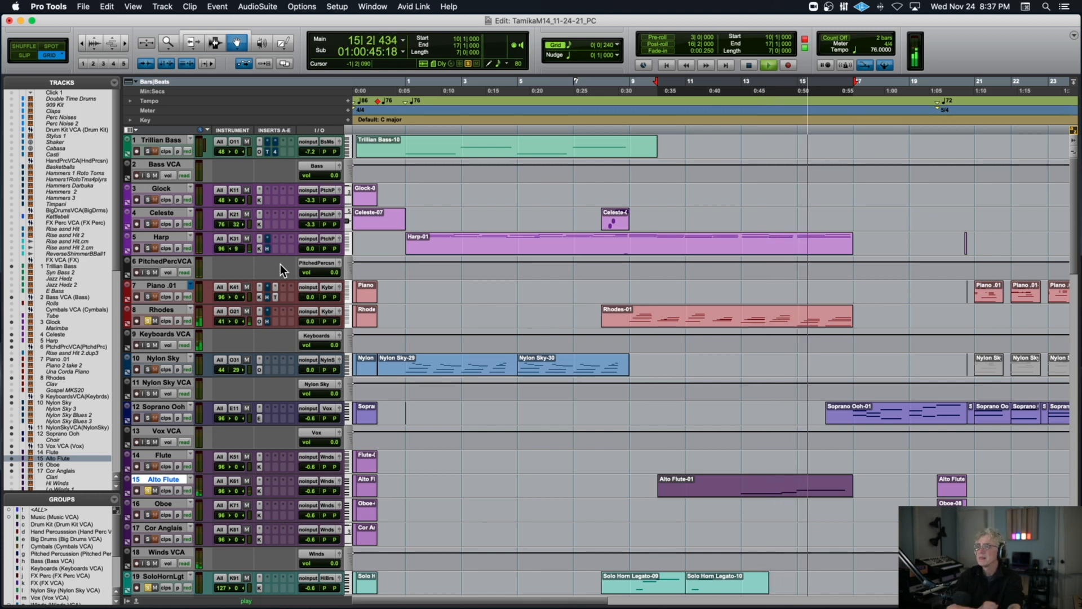
key("space")
Remove the Rhodes track's solo, solo the Harp track, and place the edit cursor in the Harp-01 clip at 8|1|480.
scroll(178, 235, "down", 1)
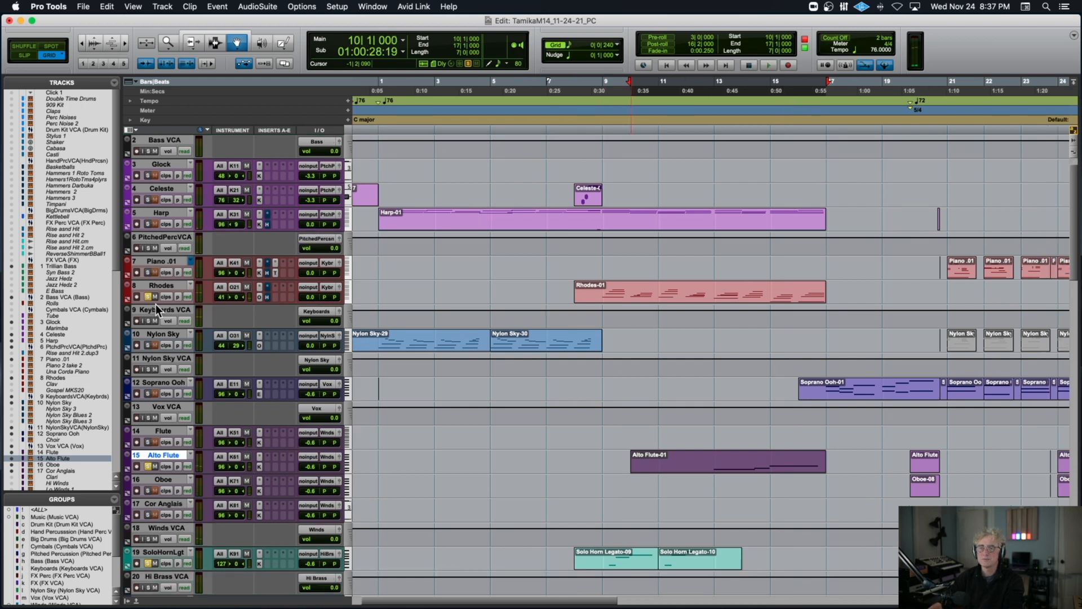
left_click(147, 297, "alt")
left_click(147, 224)
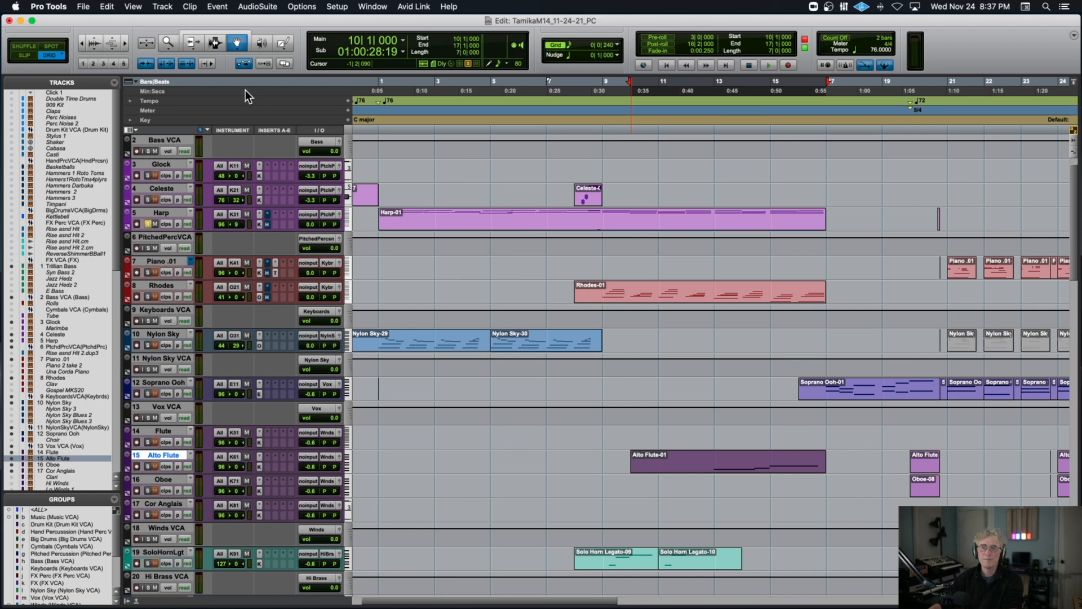
left_click(591, 221)
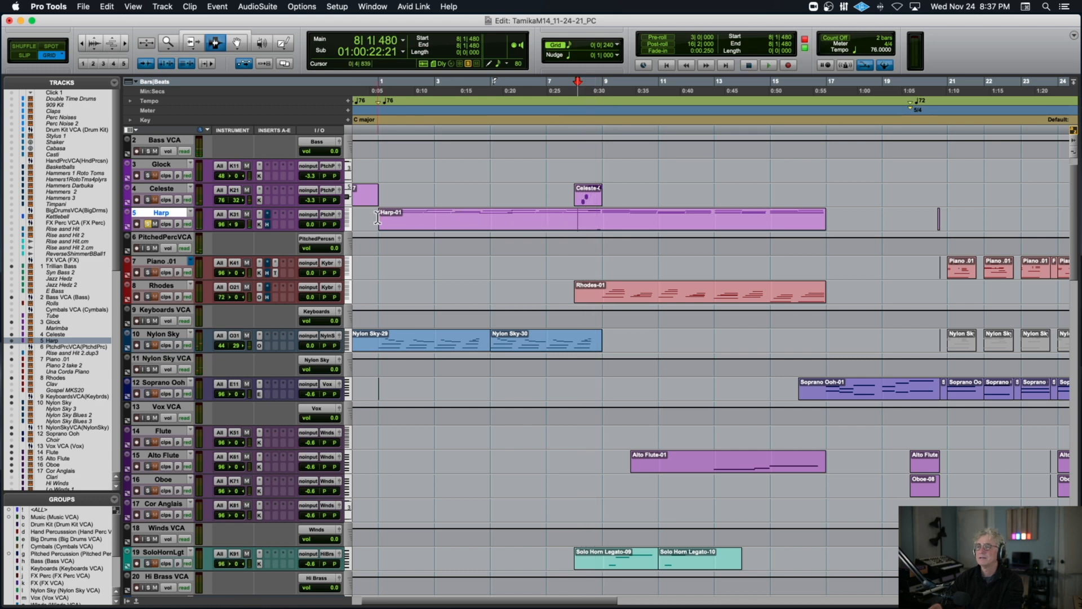
Return to the start of the session and undo the last two edits on the Harp track.
key("Return")
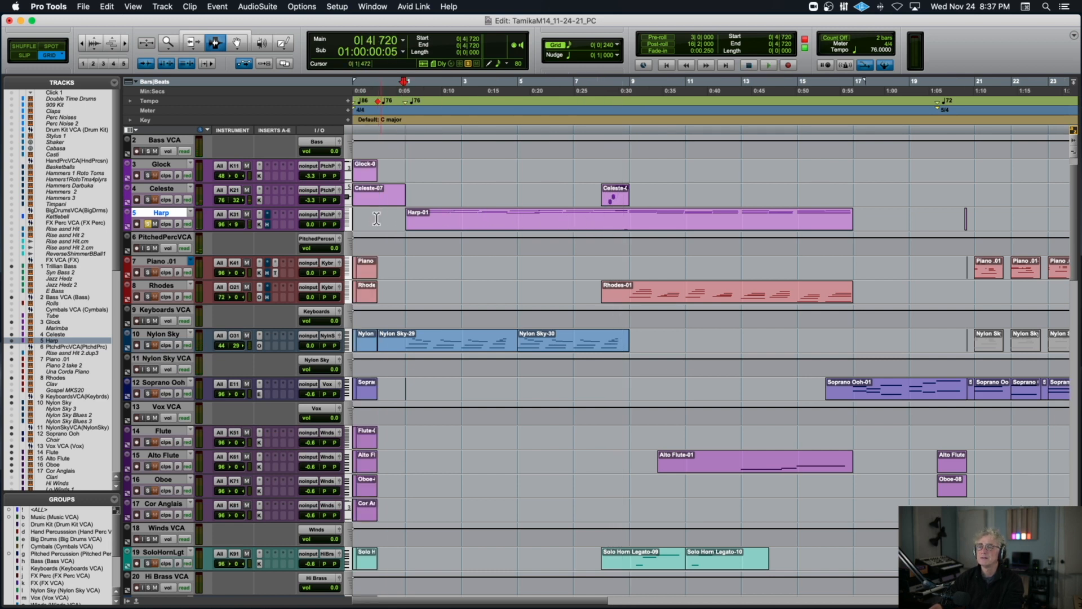
key("super+z")
key("super+z")
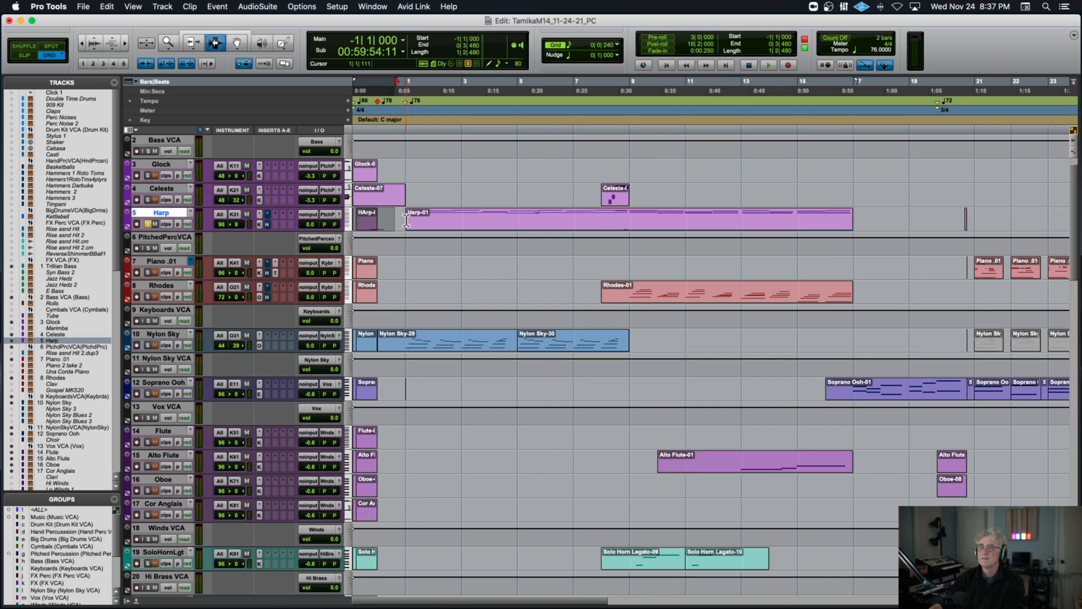
Play the soloed Harp from 7|4|000, add a solo on the SolsticeSlTst track during playback, and stop.
left_click(372, 220)
key("space")
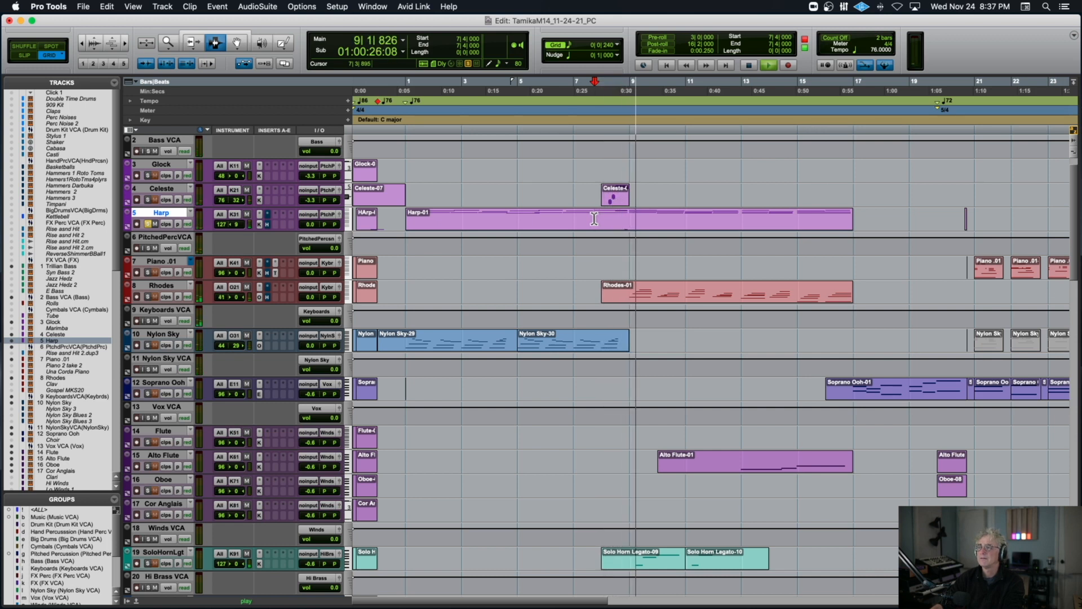
scroll(600, 364, "down", 5)
scroll(598, 363, "down", 10)
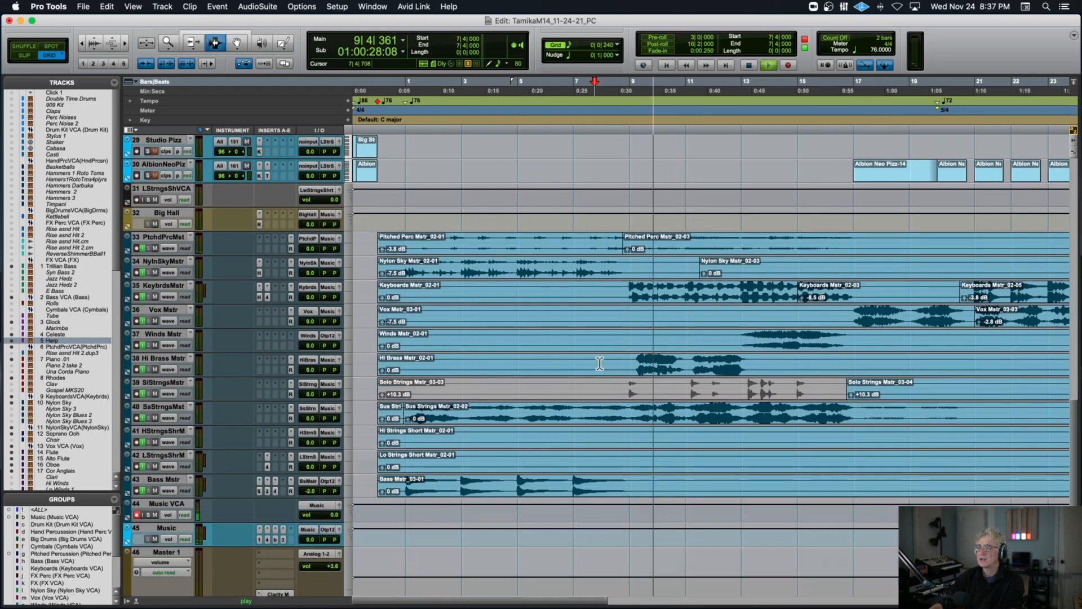
scroll(599, 364, "up", 3)
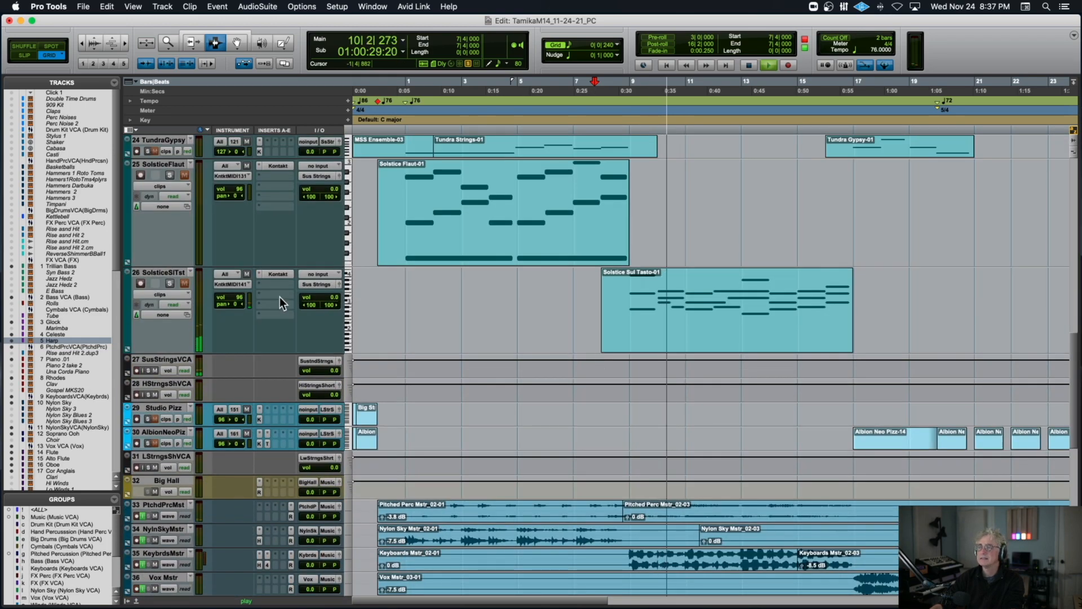
left_click(172, 283)
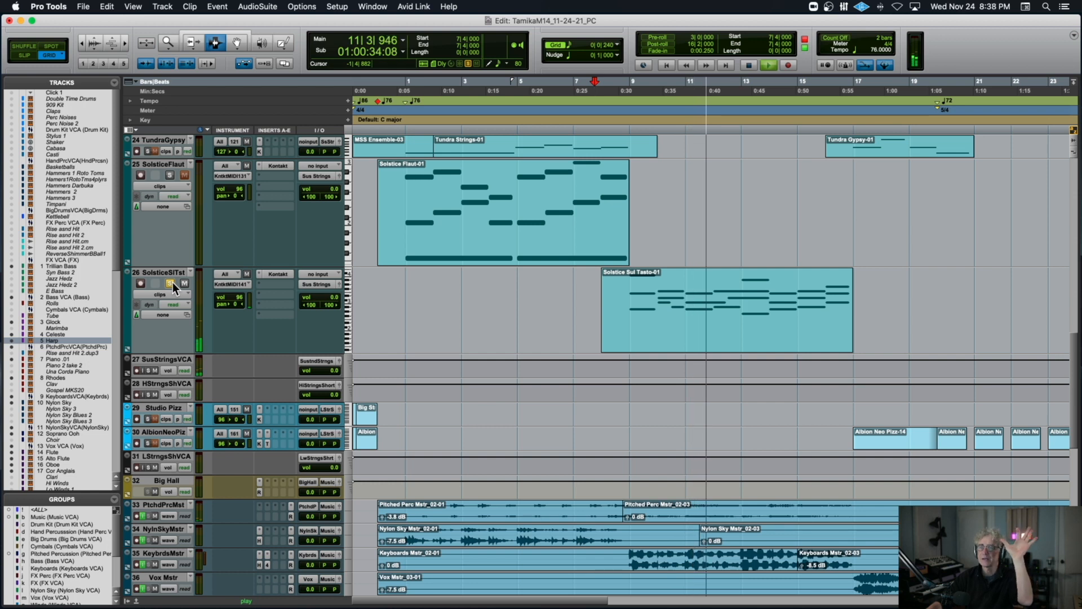
mouse_move(329, 298)
left_mouse_down()
mouse_move(329, 311)
mouse_move(330, 300)
left_mouse_up()
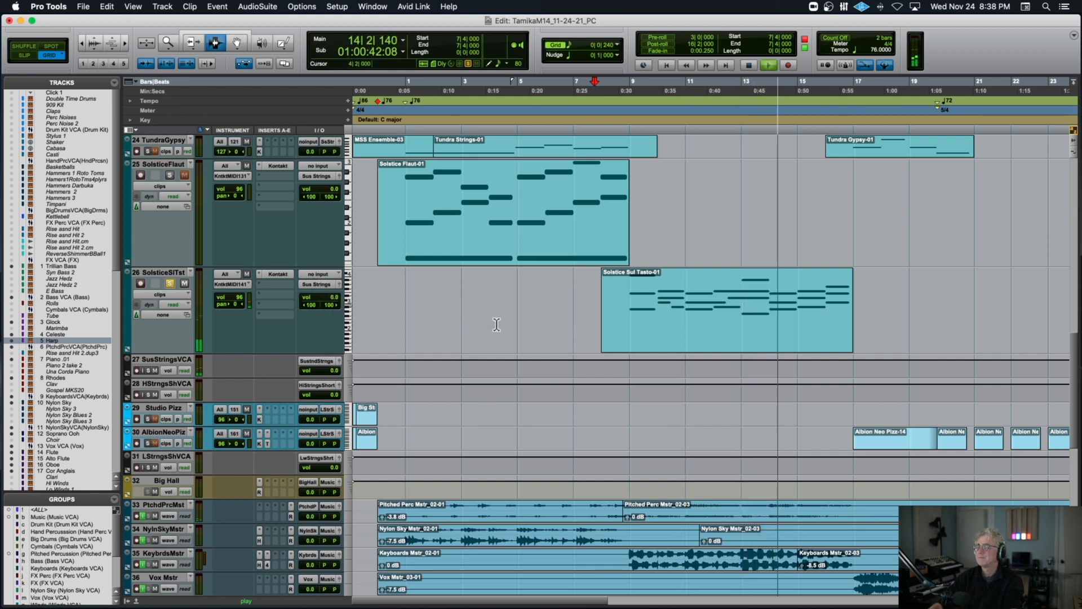
key("space")
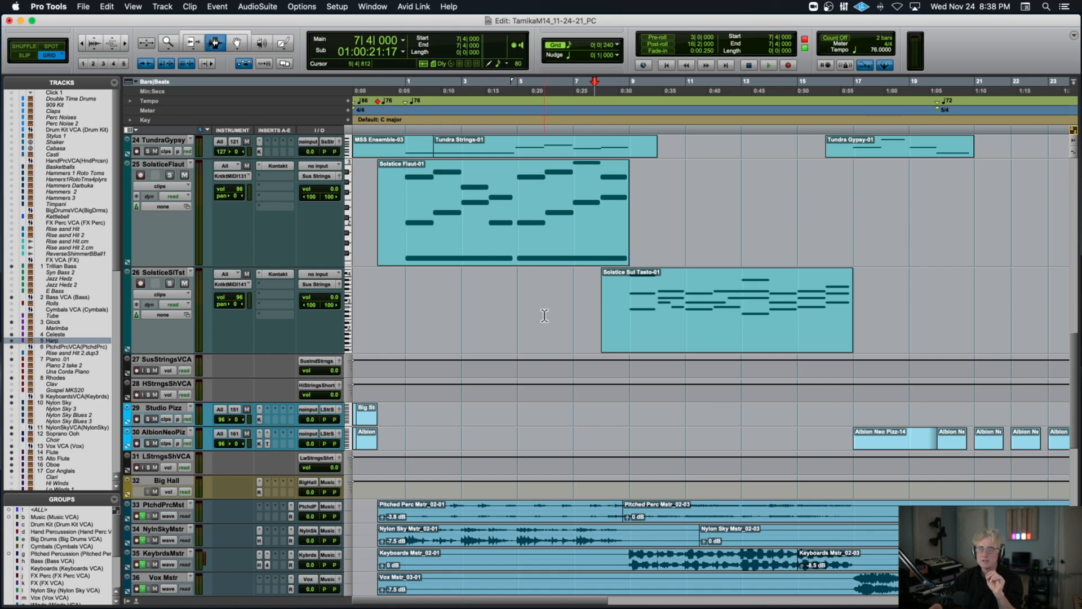
Place the edit cursor at 16|3|720 and play the Soprano Ooh-01 and Tundra Gypsy-01 entrance with the solos off.
scroll(544, 316, "up", 10)
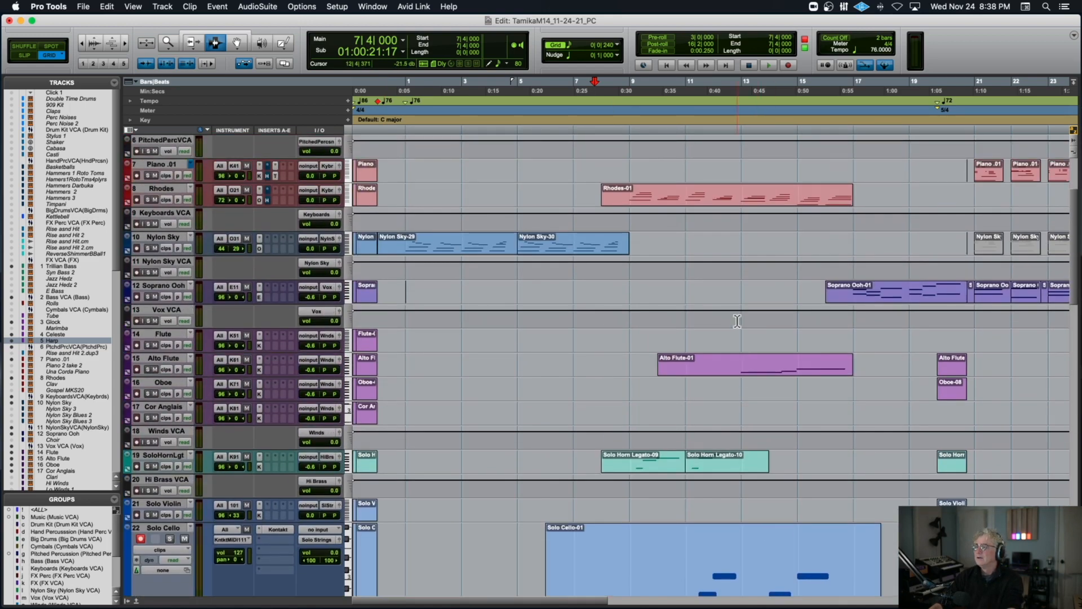
key("ctrl+Up")
left_click(752, 271)
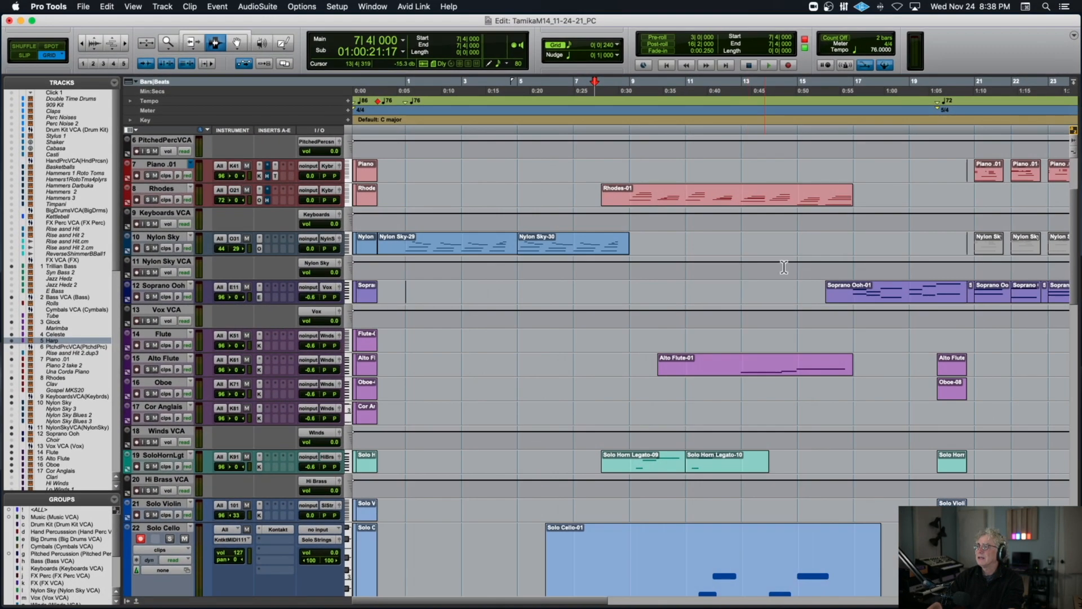
left_click(844, 265)
scroll(845, 264, "right", 5)
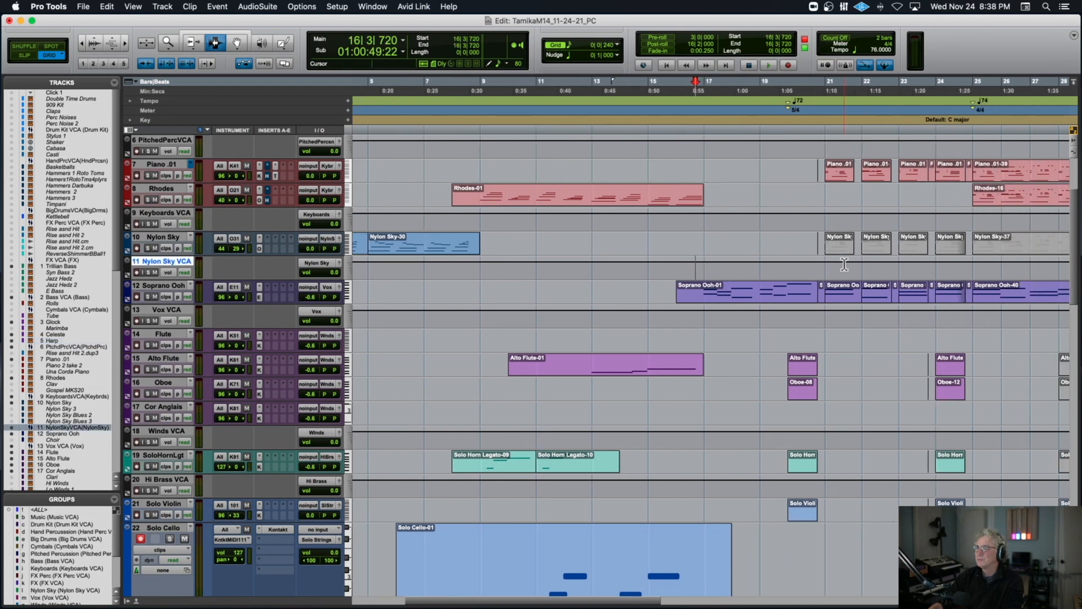
key("space")
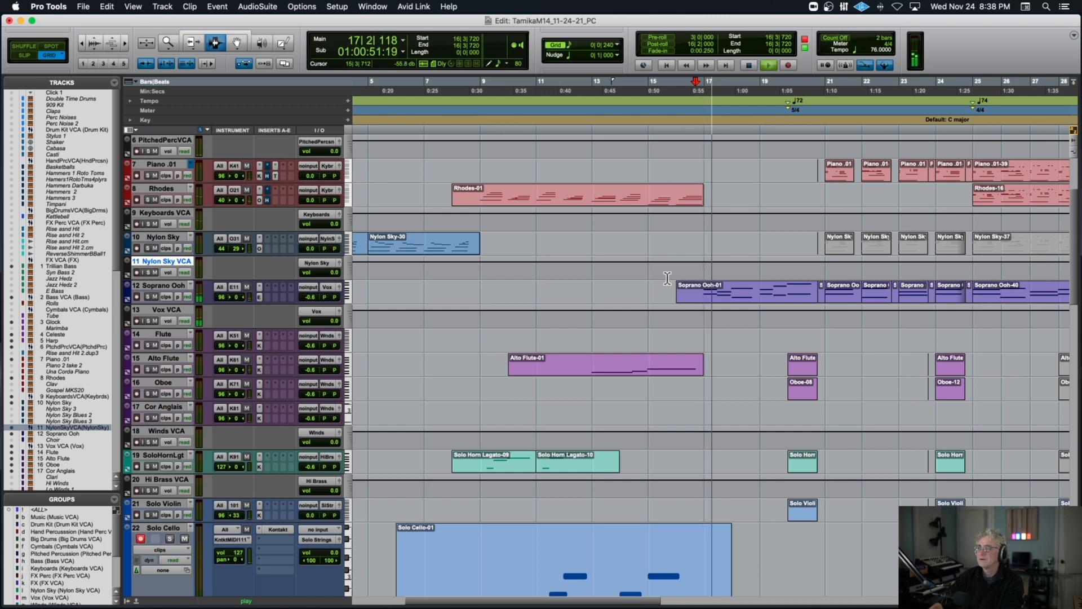
scroll(667, 278, "down", 10)
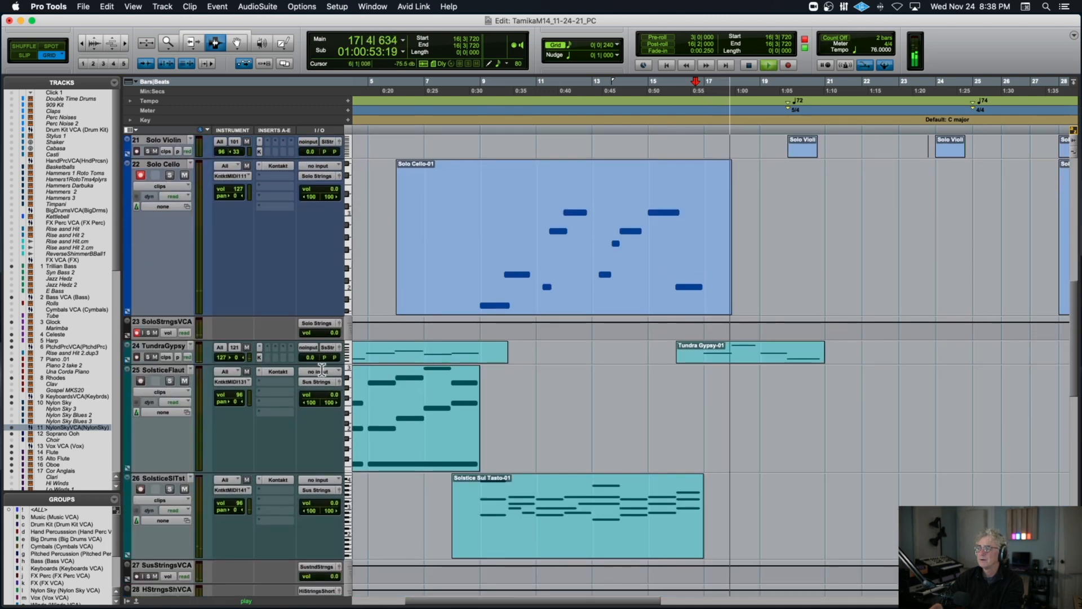
Toggle the TundraGypsy track's solo during playback, frame the Tundra Gypsy-01 clip in bars 16–20, and stop.
left_click(148, 356)
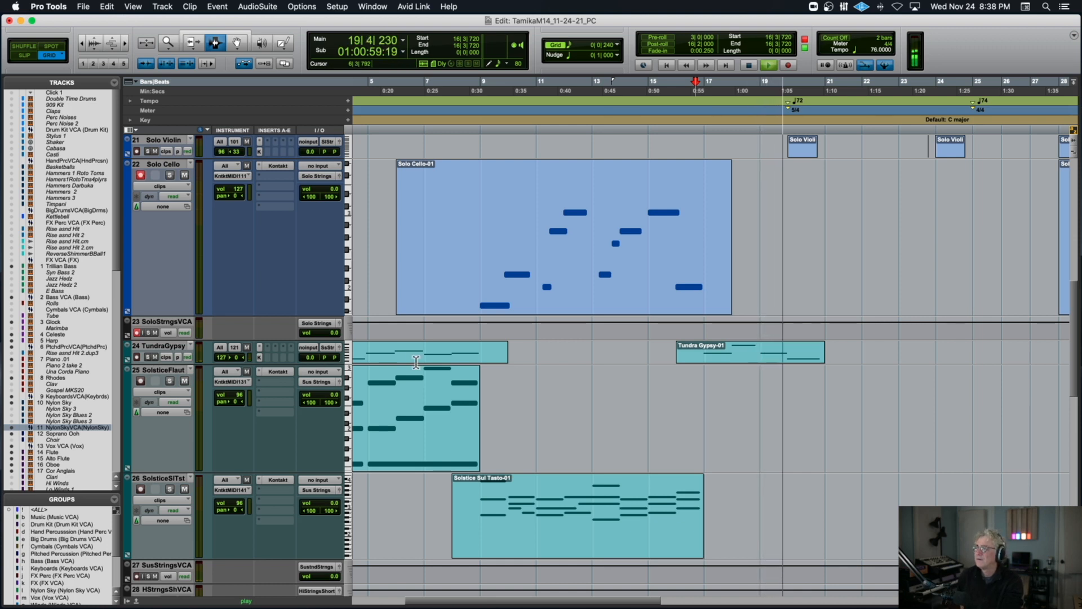
key("t")
key("t")
key("t")
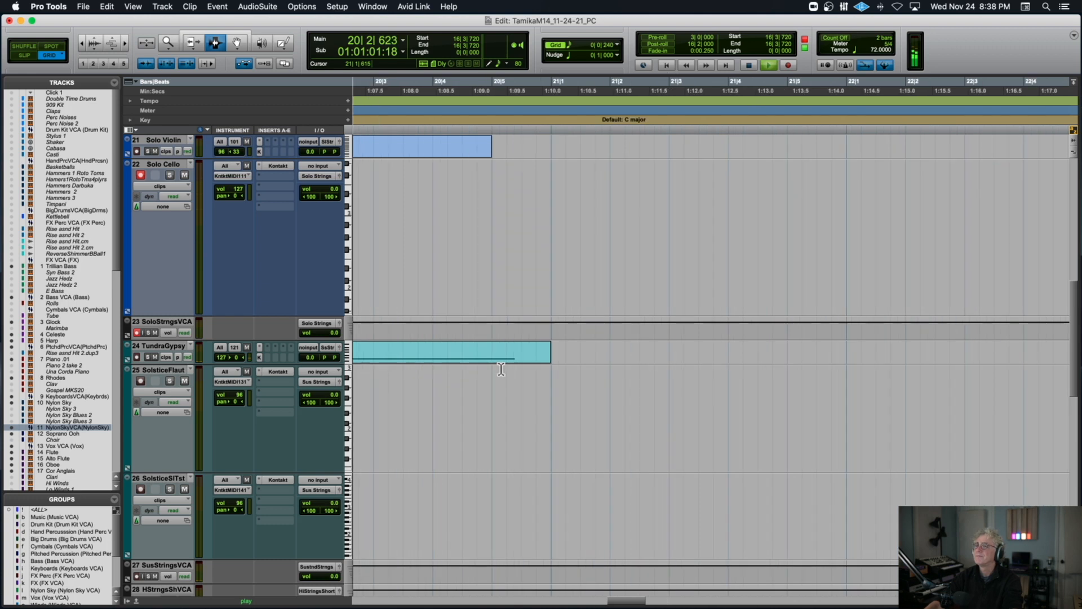
key("r")
key("r")
key("r")
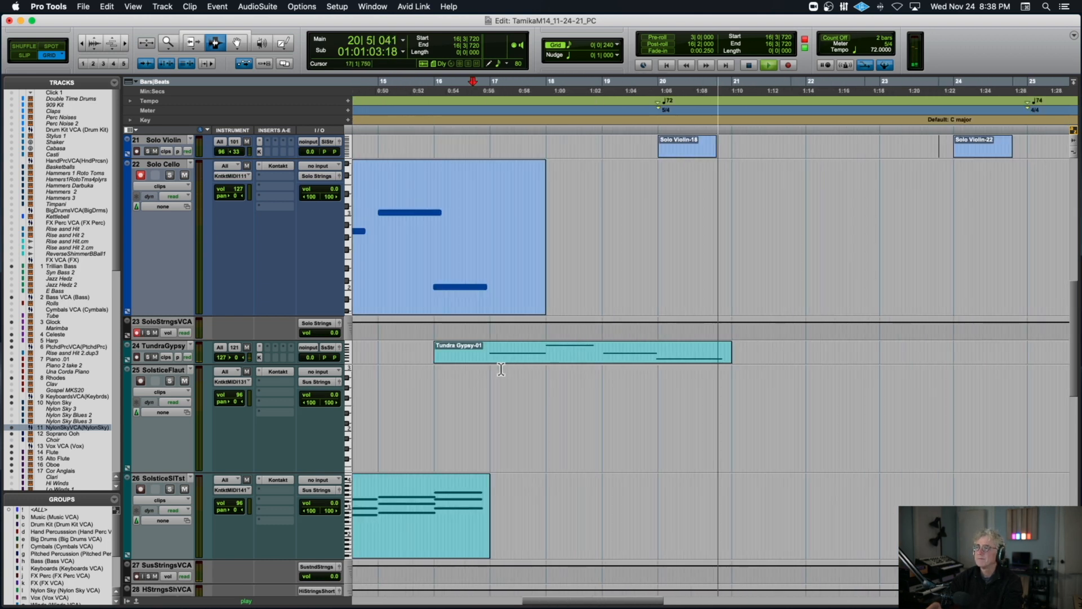
key("space")
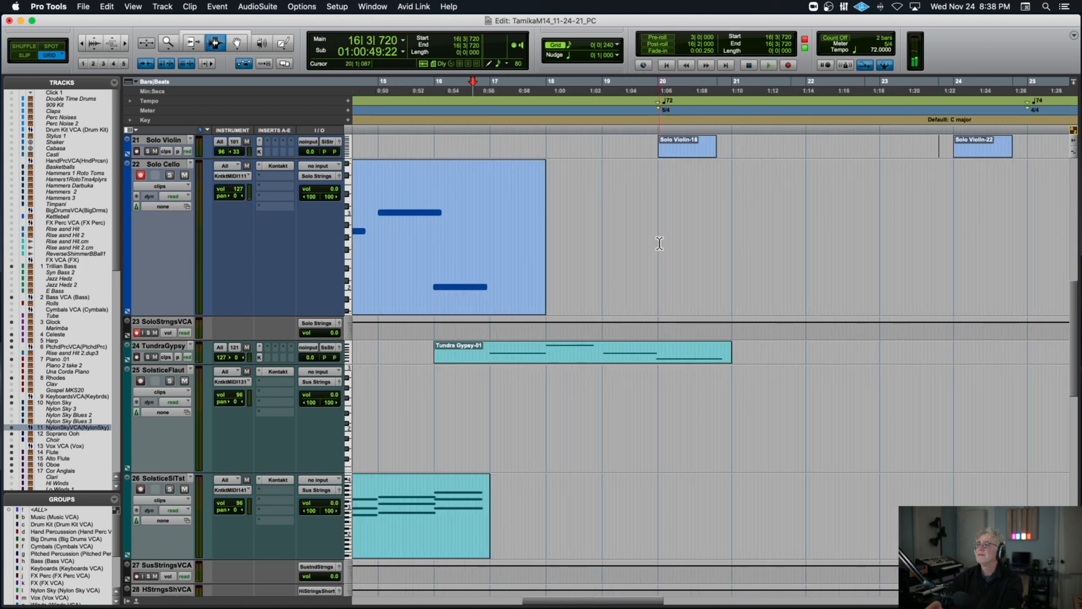
Move the edit cursor to 17|1|000 on the Vox VCA track, play the passage through bar 20, and stop.
left_click(660, 243)
scroll(659, 243, "up", 10)
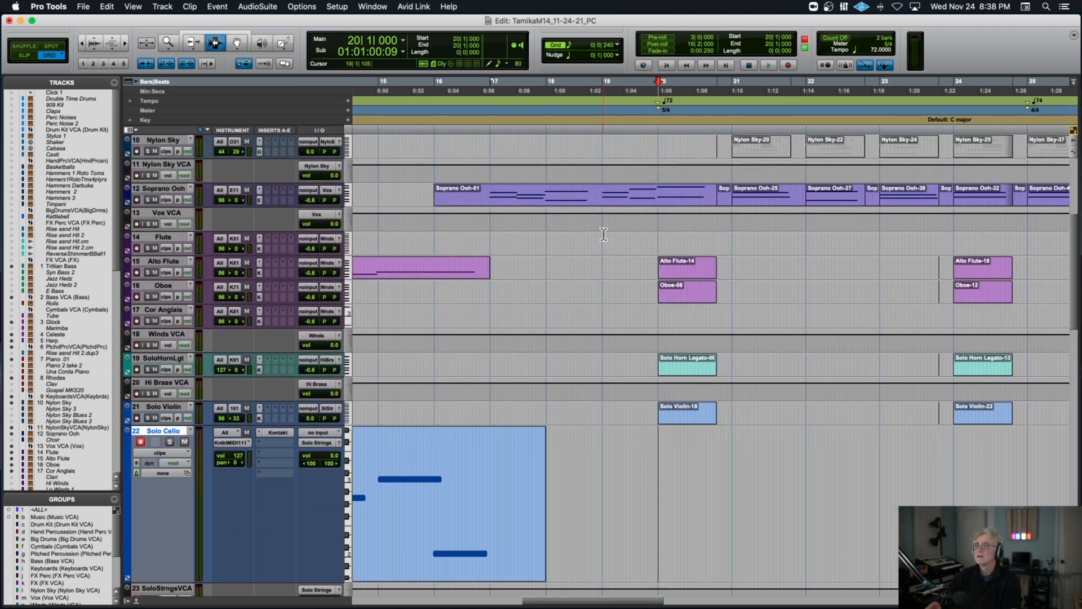
left_click(496, 221)
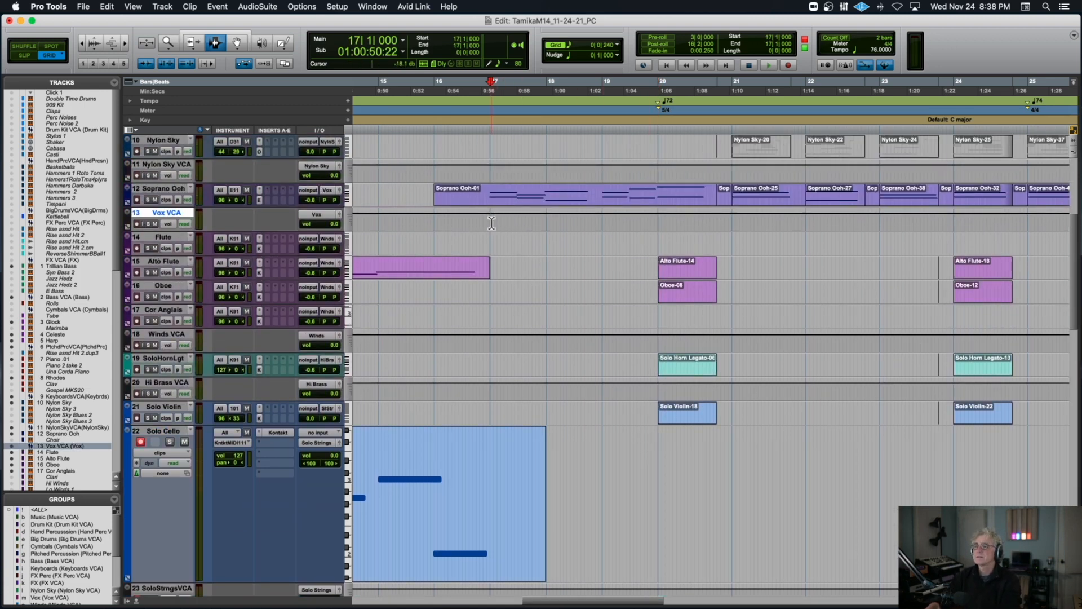
key("space")
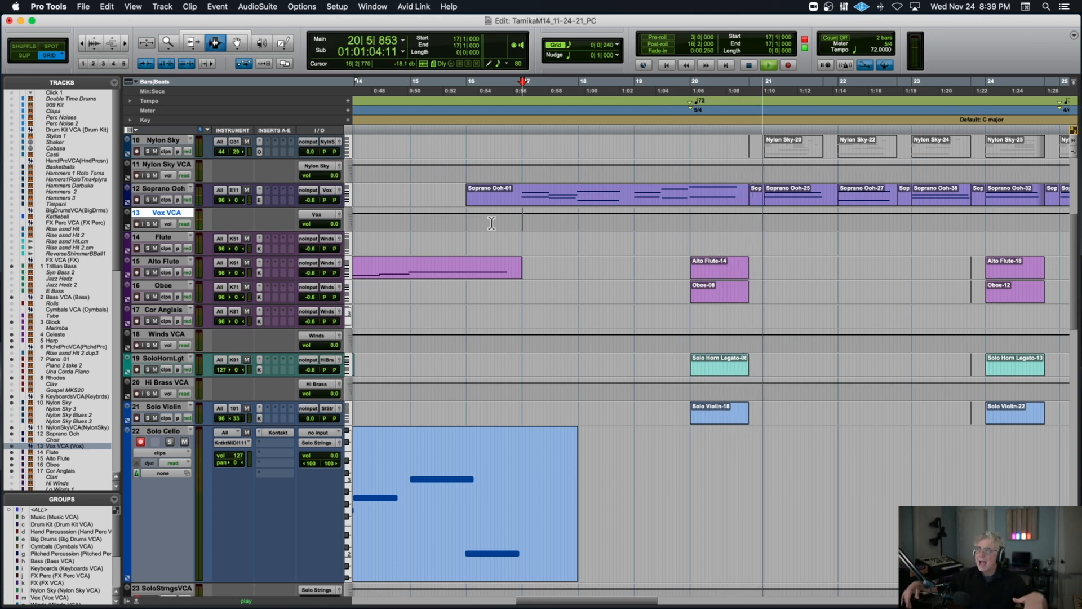
key("space")
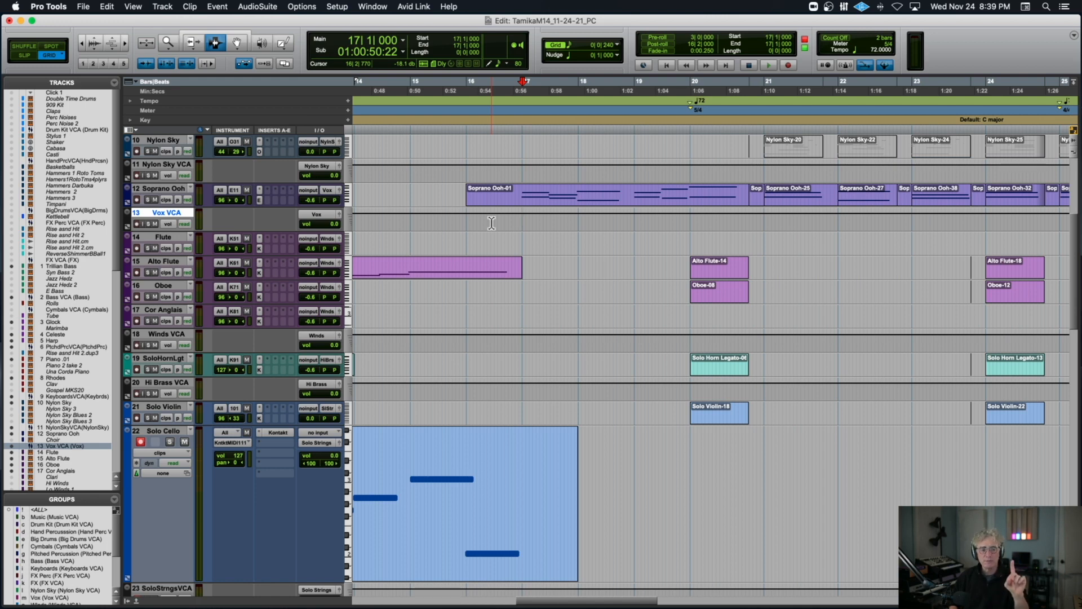
Point out the tempo and meter change at 20|1|000, play across it from 19|1|000, and stop.
key("super+bracketright")
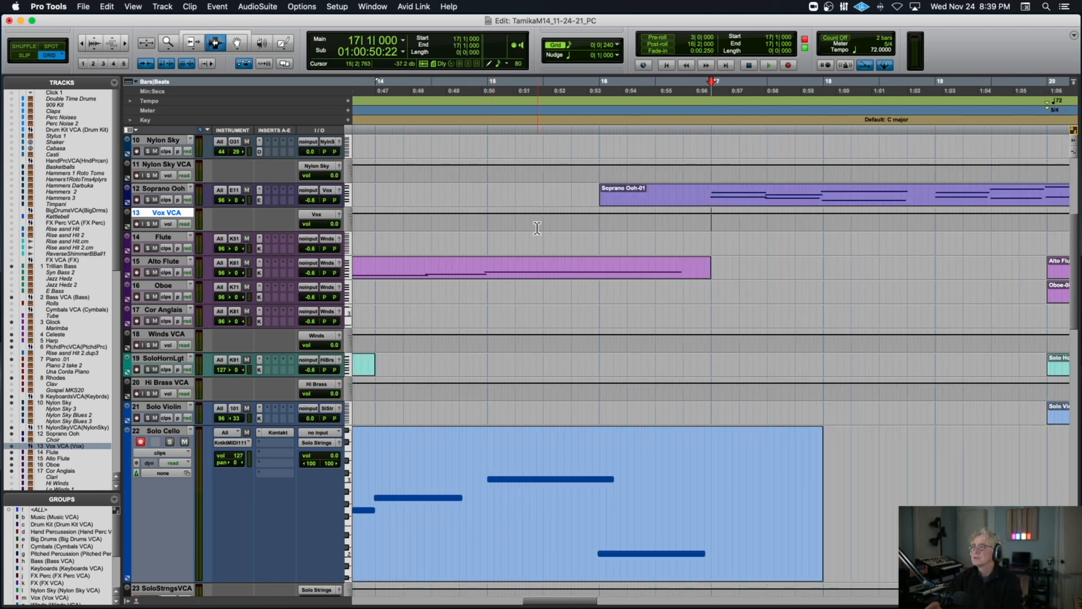
scroll(537, 229, "right", 10)
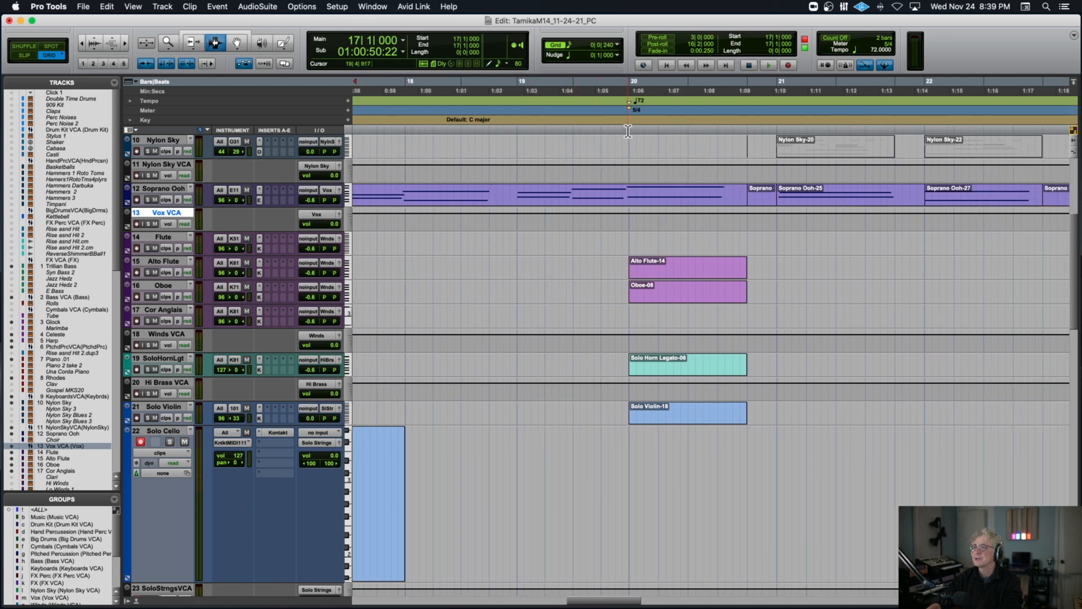
left_click(627, 124)
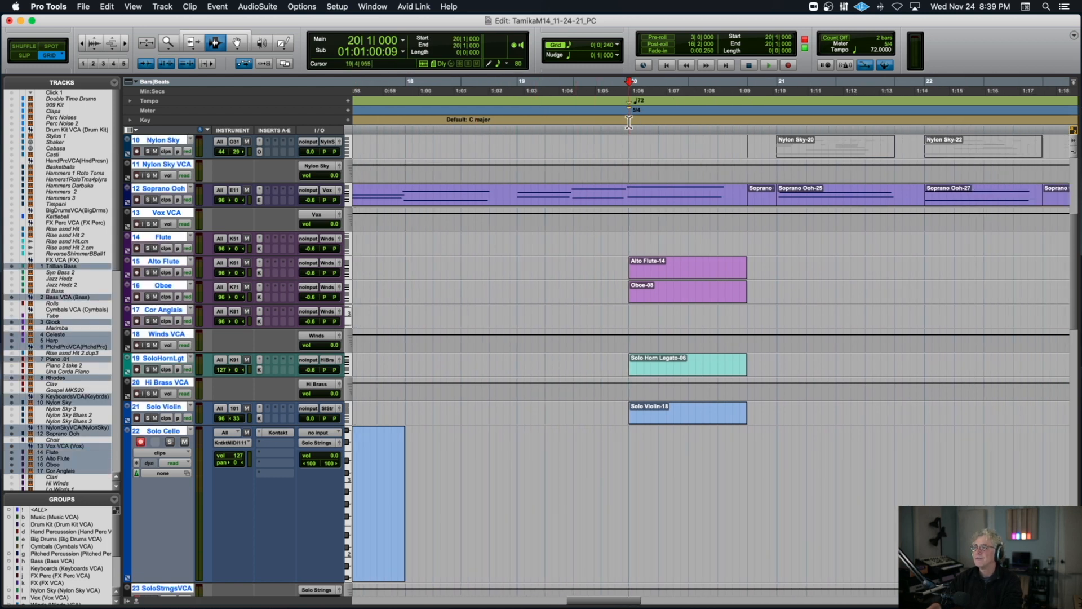
left_click(517, 134)
key("space")
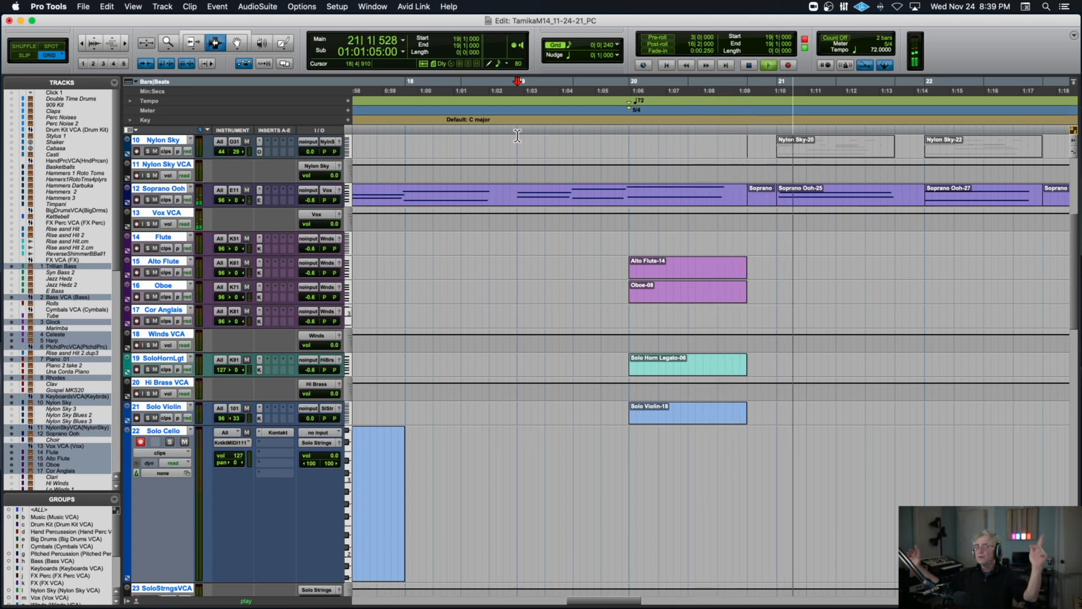
key("space")
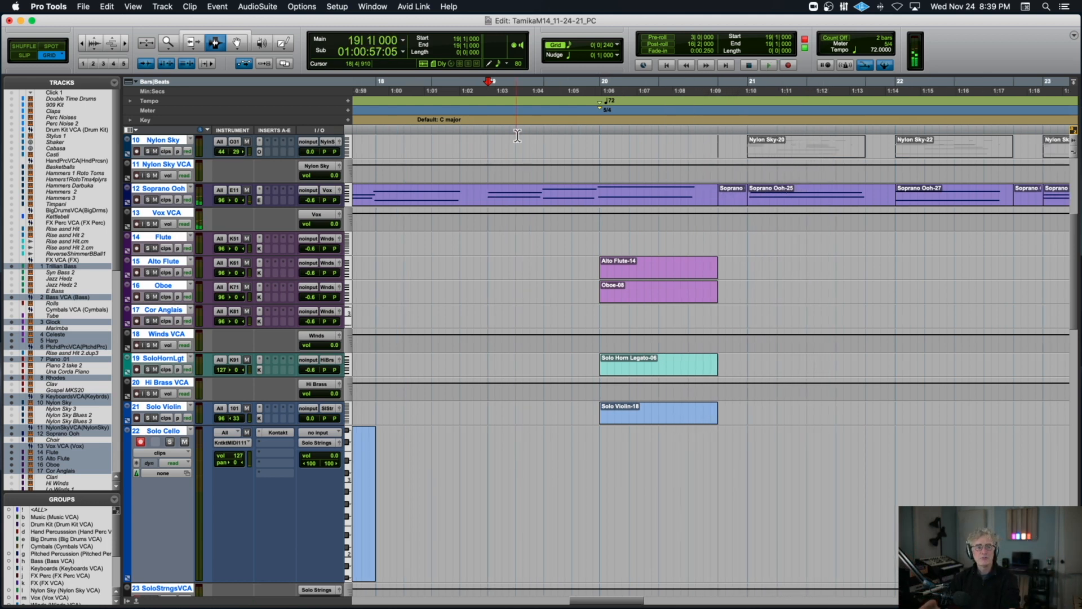
Place the edit cursor at 21|1|000 on the Piano .01 track, play the passage through bar 23, and stop.
scroll(719, 169, "left", 1)
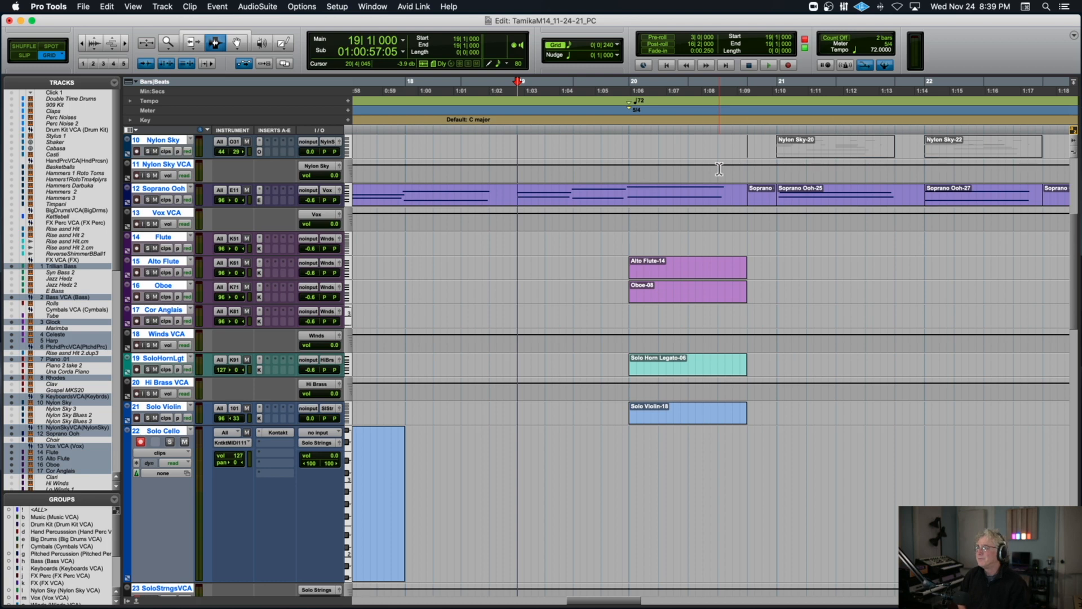
scroll(719, 169, "right", 10)
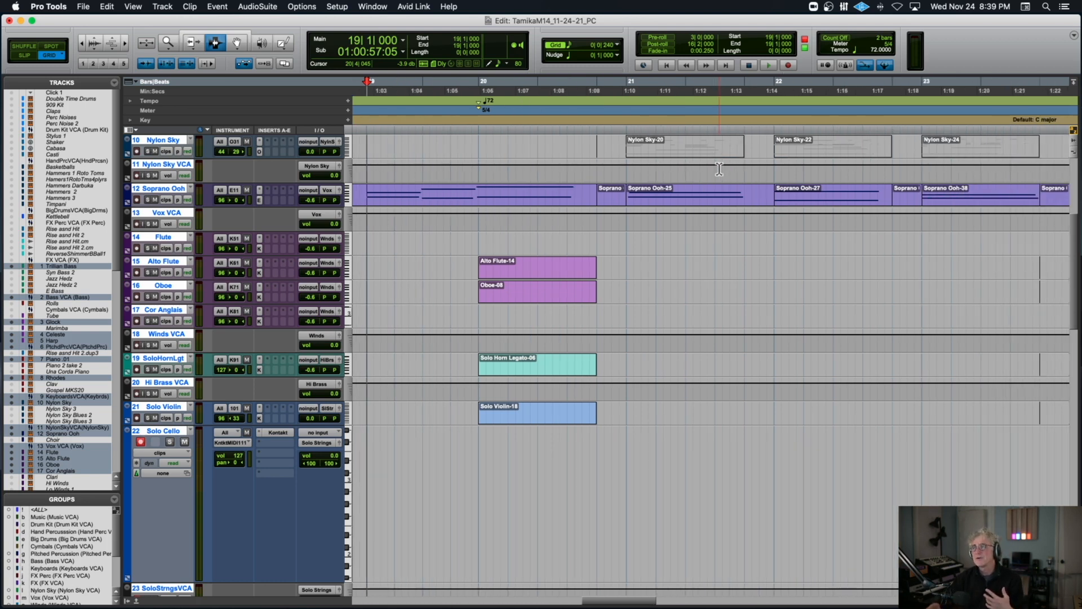
scroll(719, 169, "up", 10)
scroll(719, 169, "left", 2)
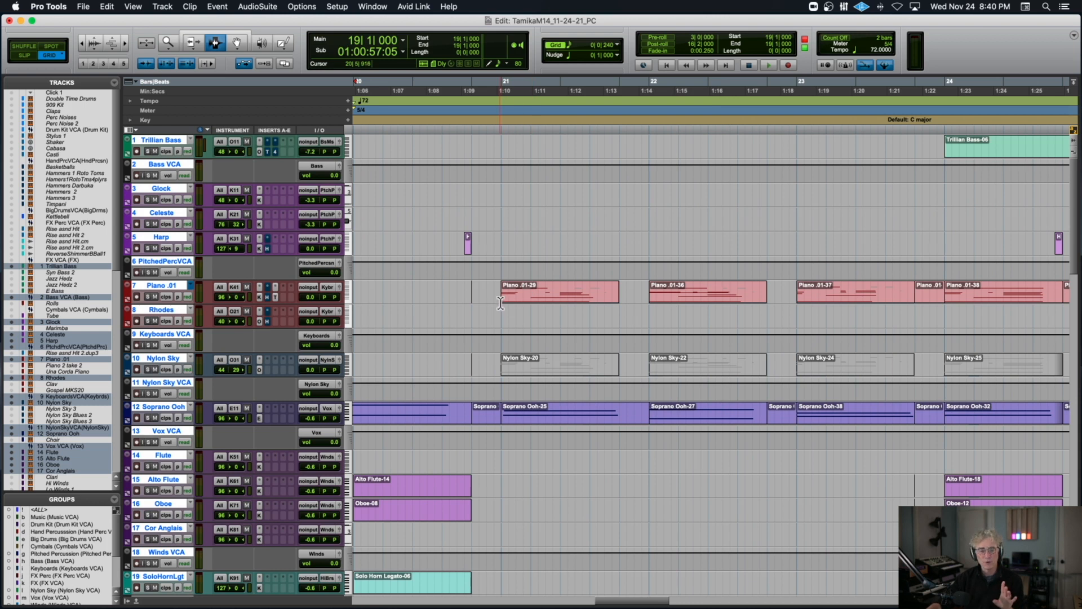
left_click(500, 298)
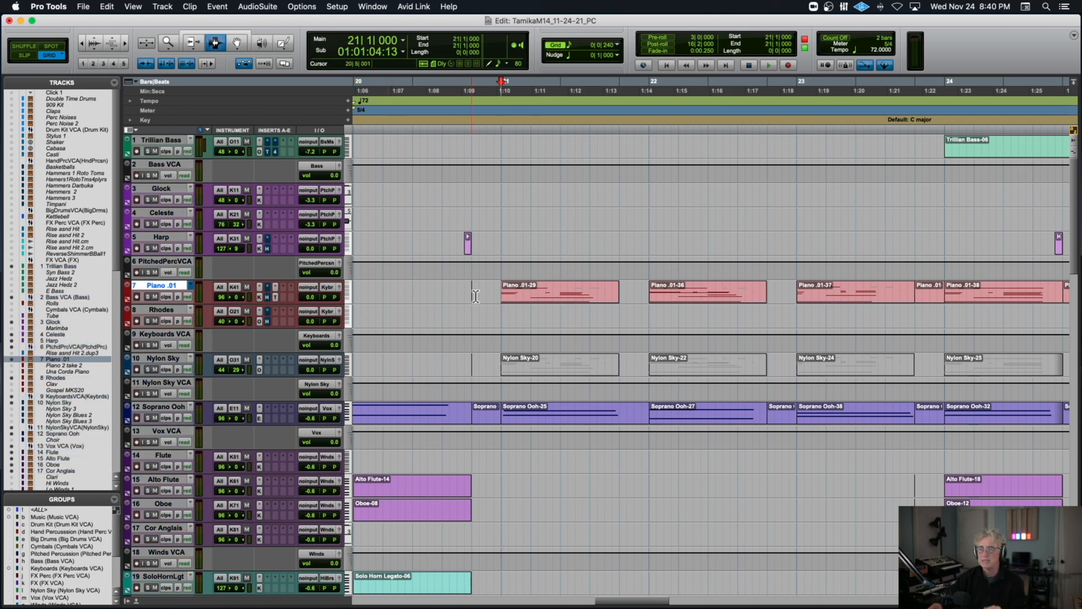
key("space")
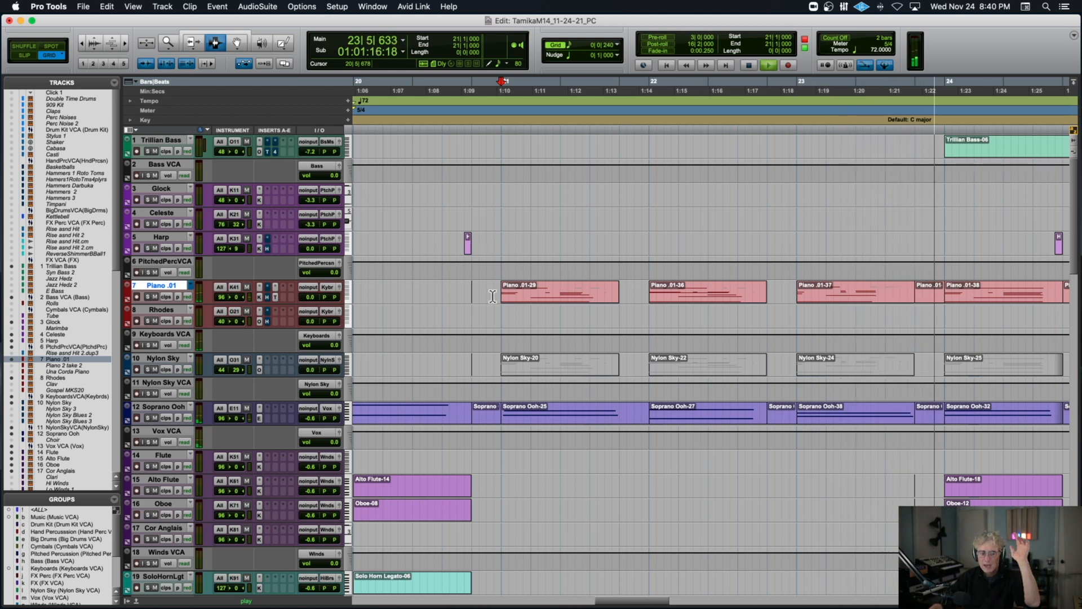
key("space")
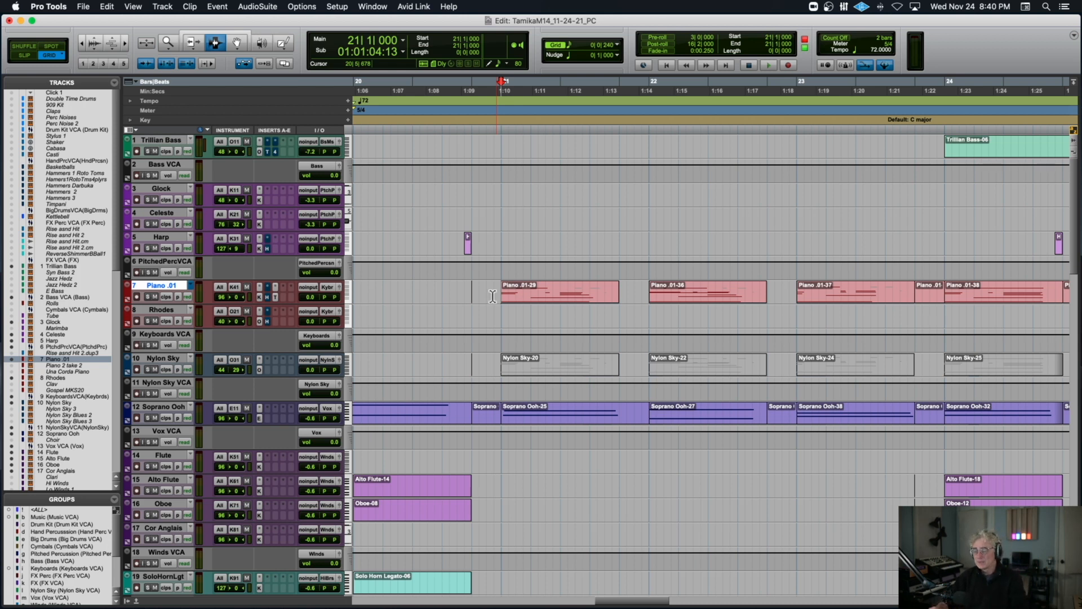
Play from 20|5|720 on the Rhodes track into bar 25 with the timeline zoomed out, and stop.
left_click(492, 310)
key("space")
key("super+bracketleft")
key("super+bracketleft")
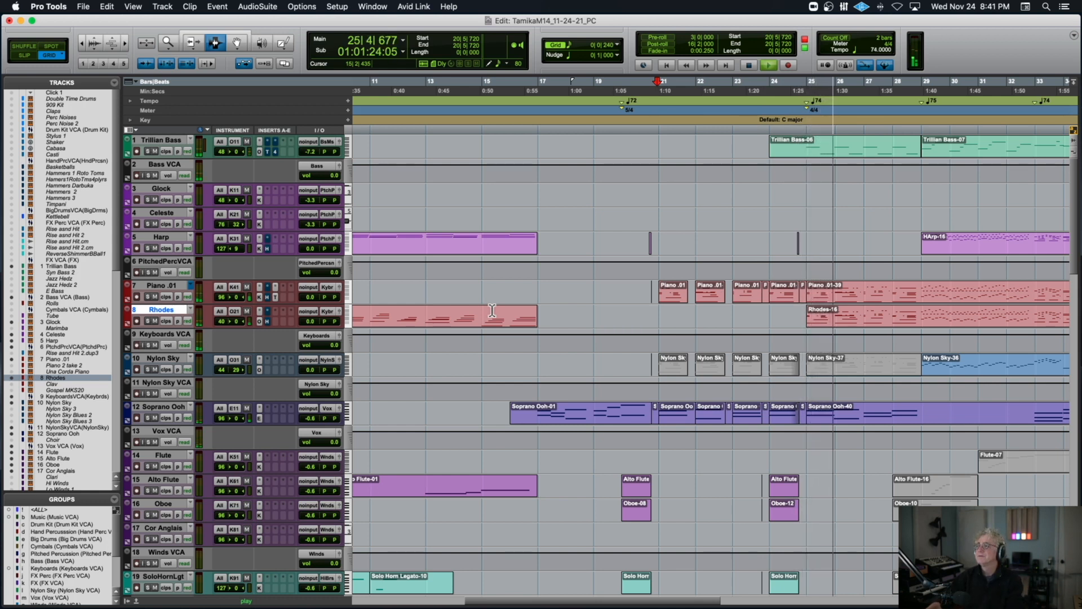
scroll(492, 310, "right", 5)
key("space")
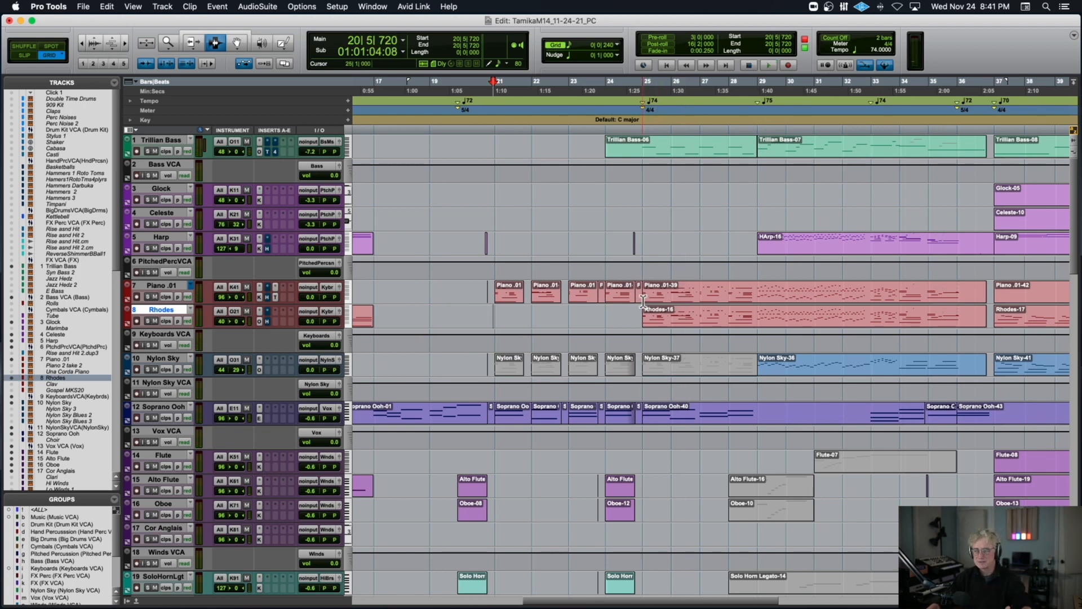
Solo the Rhodes track and play its Rhodes-16 entrance from 24|5|480.
left_click(149, 320)
key("space")
key("space")
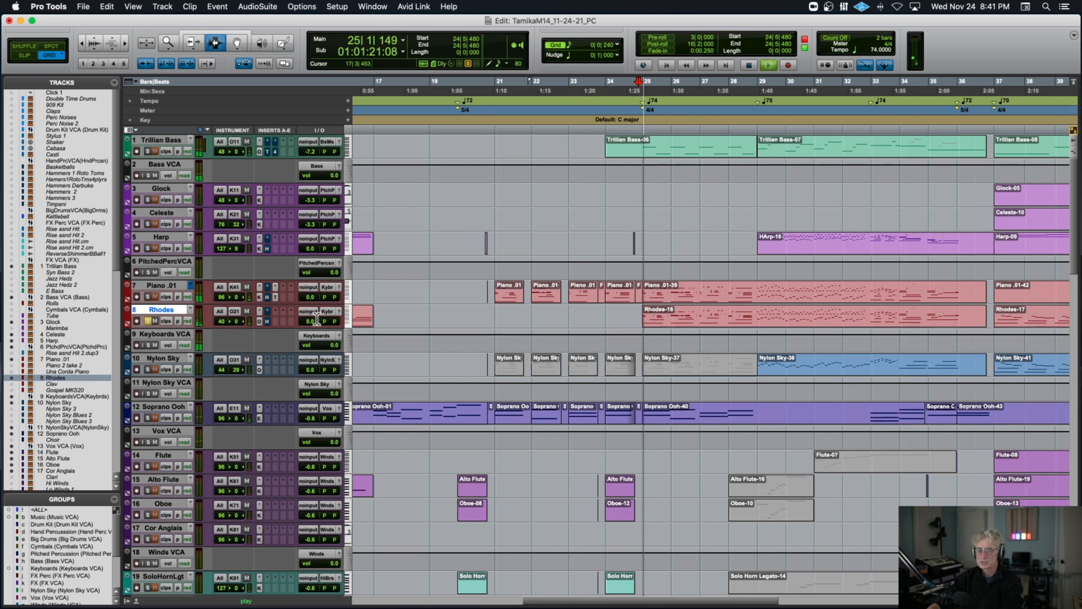
Add Piano .01, Soprano Ooh and Trillian Bass to the solo during playback through bar 28, then clear the solos and stop.
left_click(148, 296)
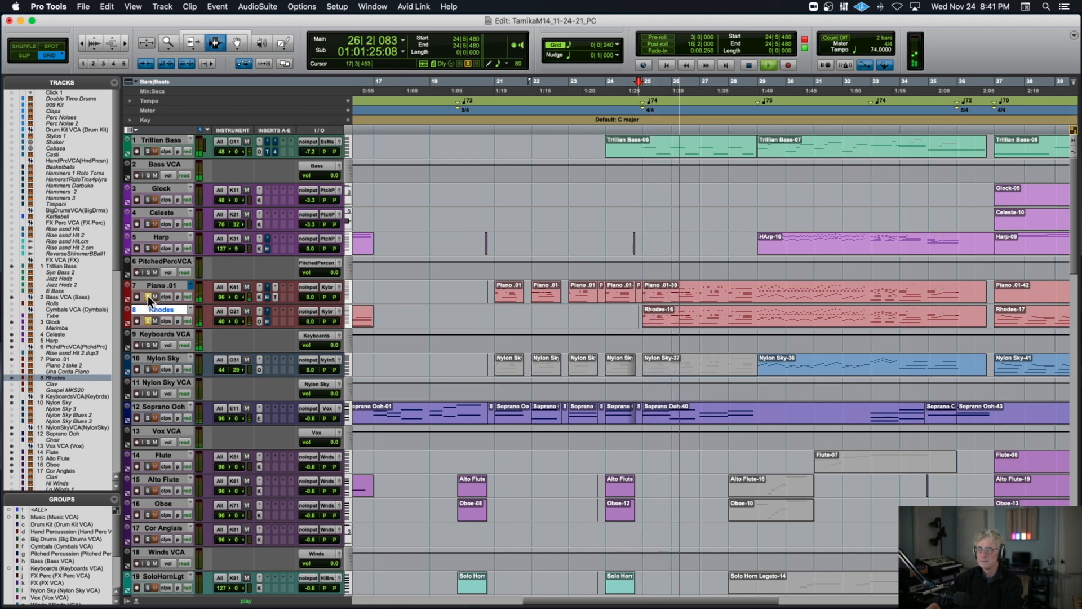
left_click(147, 418)
left_click(149, 152)
scroll(578, 244, "down", 10)
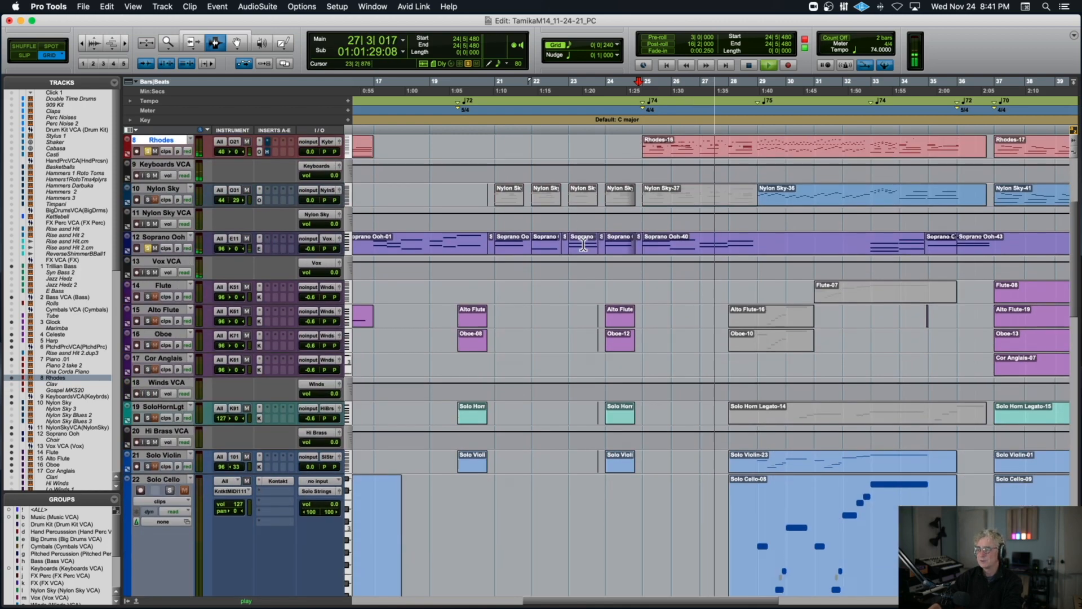
scroll(583, 244, "up", 10)
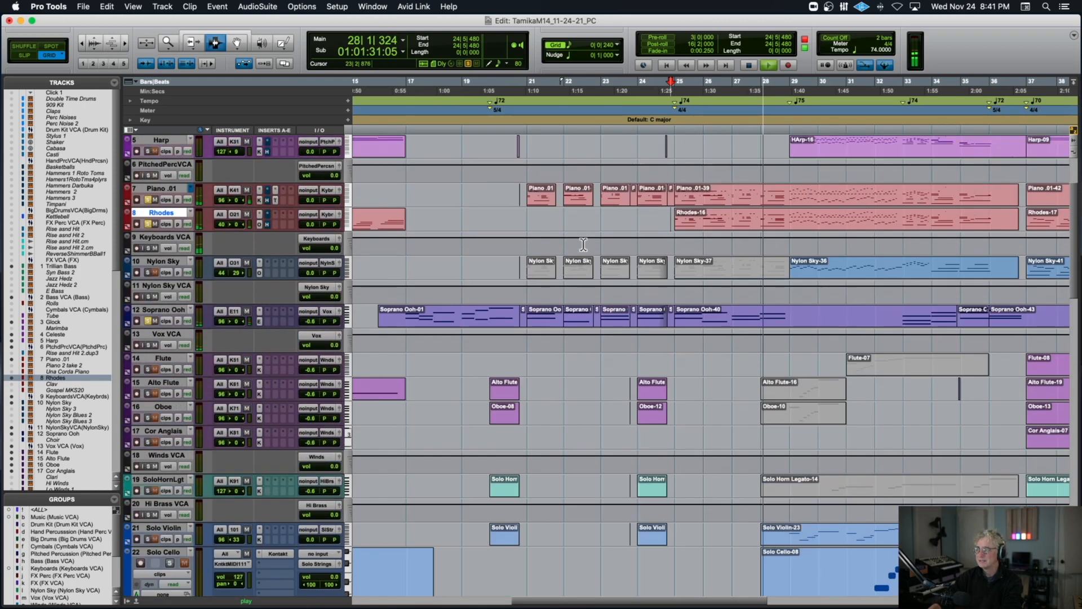
left_click(146, 296, "alt")
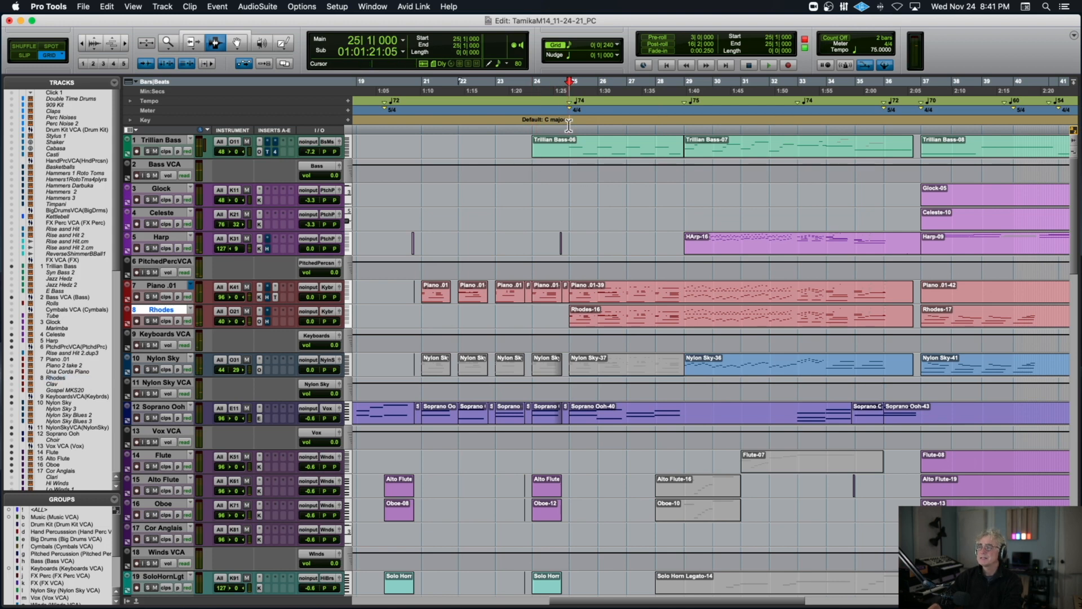
Return to the start of the cue and play the opening tempo from 1|1|000.
scroll(568, 125, "left", 15)
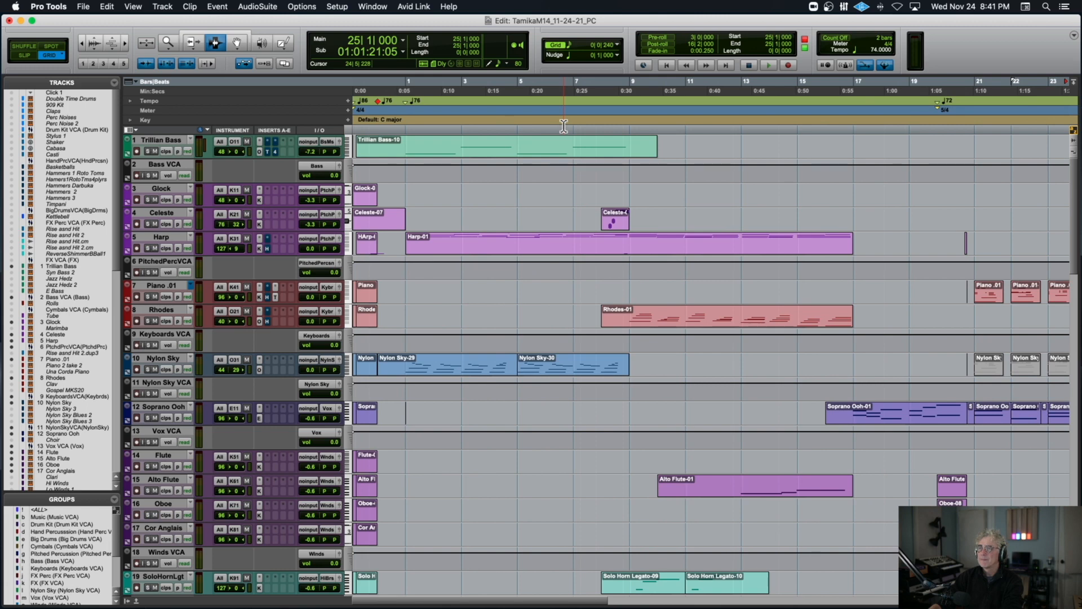
scroll(564, 125, "right", 2)
scroll(563, 125, "left", 1)
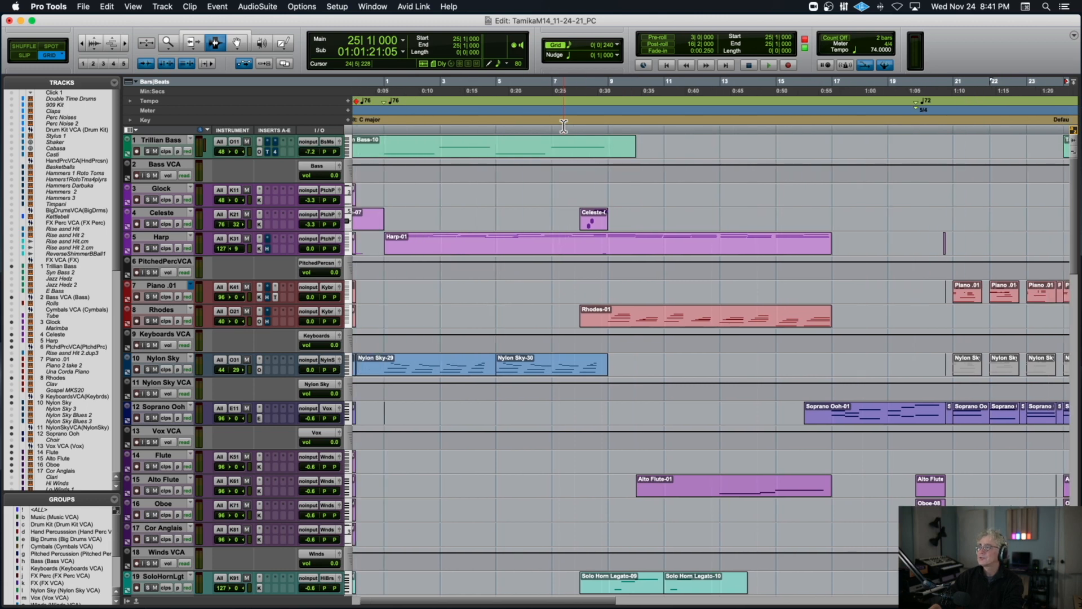
scroll(563, 125, "right", 9)
scroll(564, 125, "left", 9)
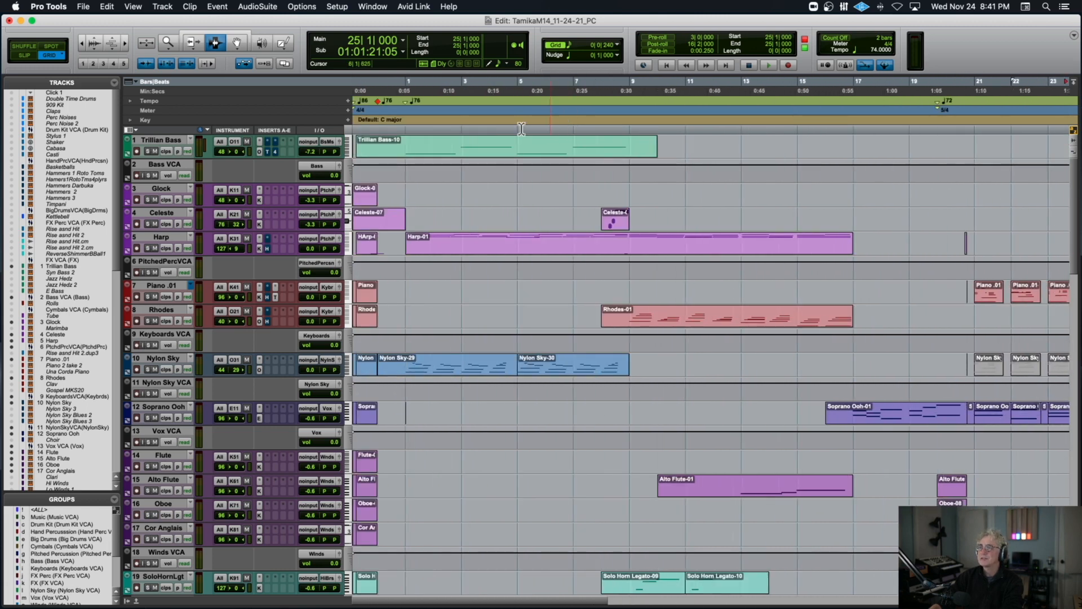
left_click(406, 126)
key("space")
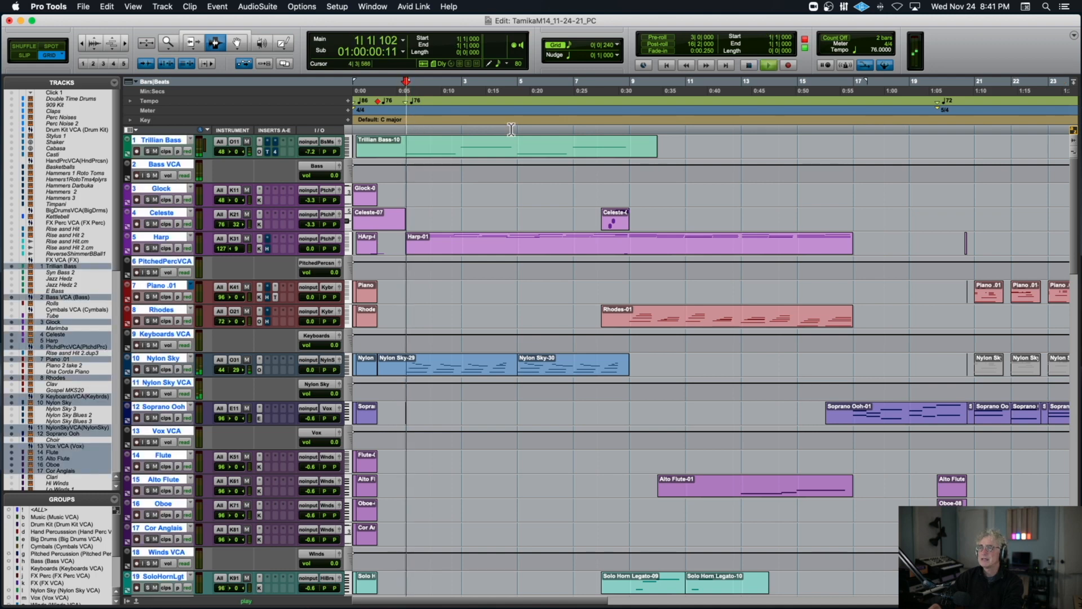
Play the slower 5/4 section from 20|1|480 for comparison with the opening tempo.
left_click(937, 129)
left_click(590, 131)
key("space")
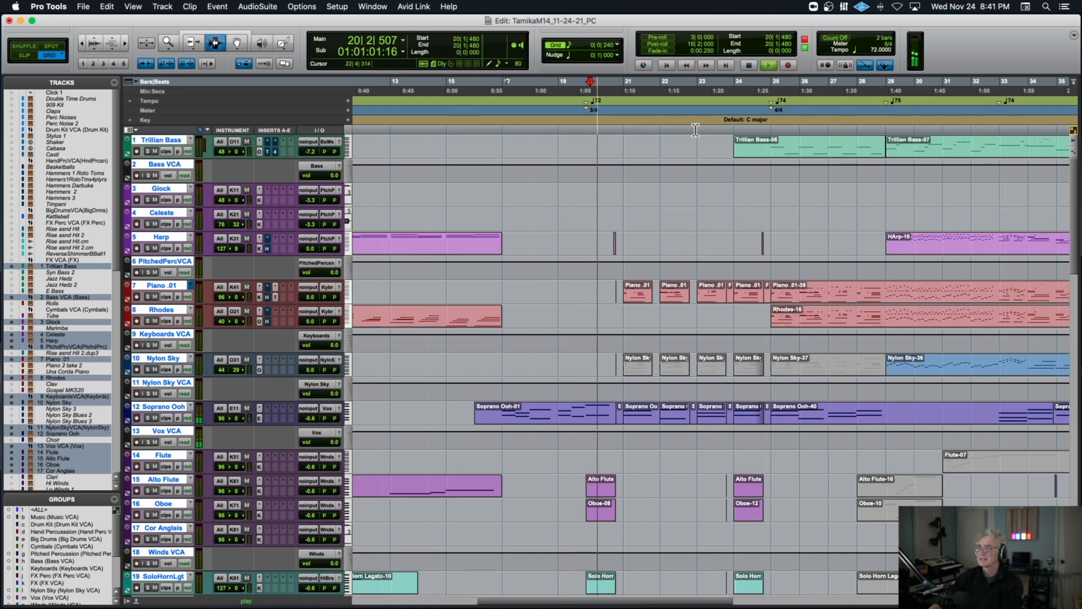
Point out the 25|1|000 tempo and meter change on the Trillian Bass track, play across it from 24|3|480, and stop.
left_click(742, 142)
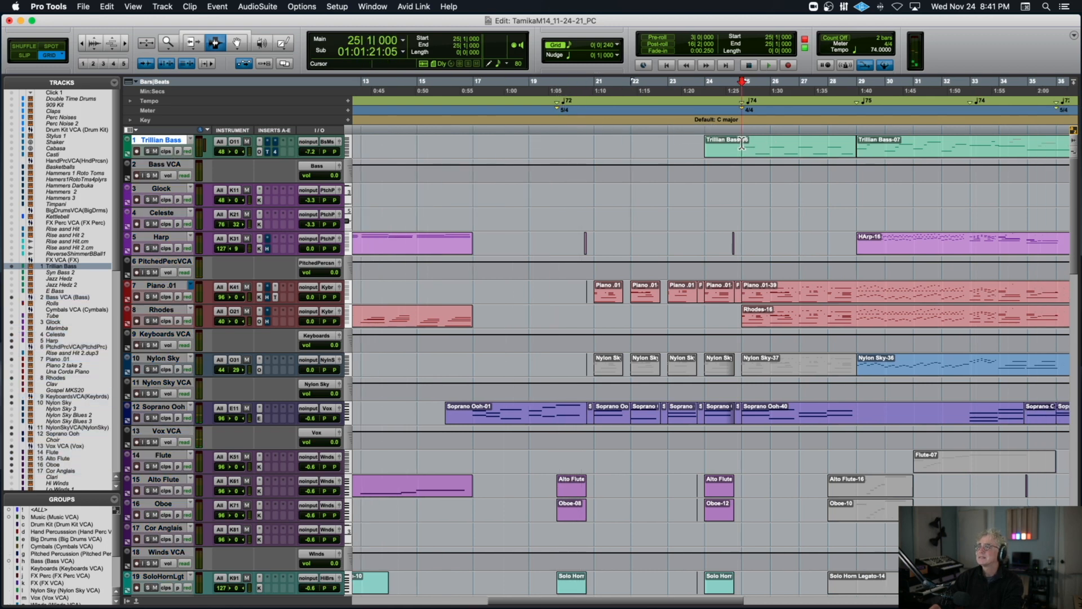
key("space")
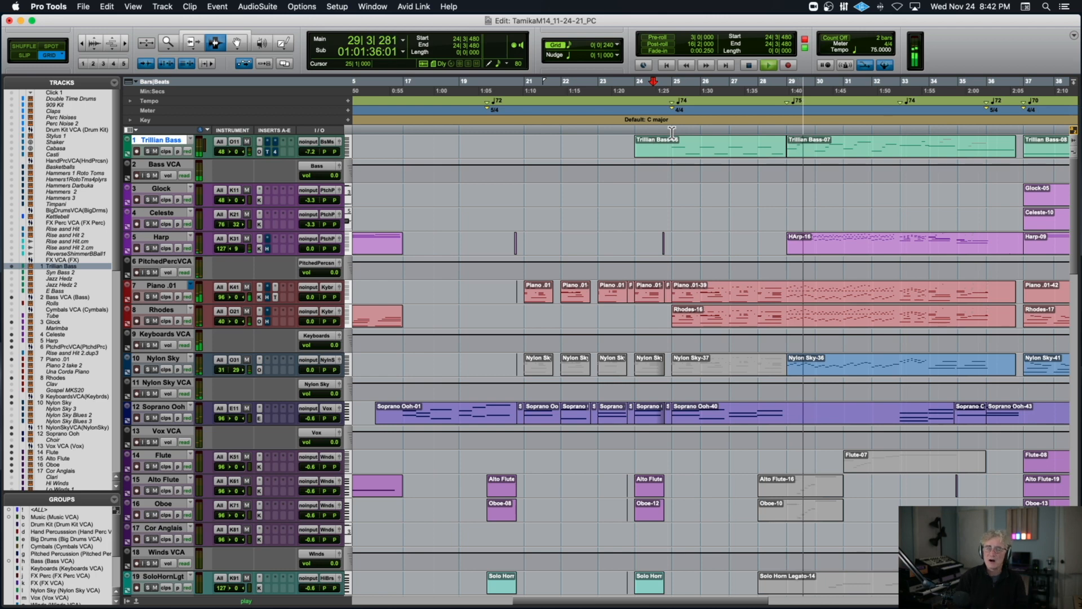
key("space")
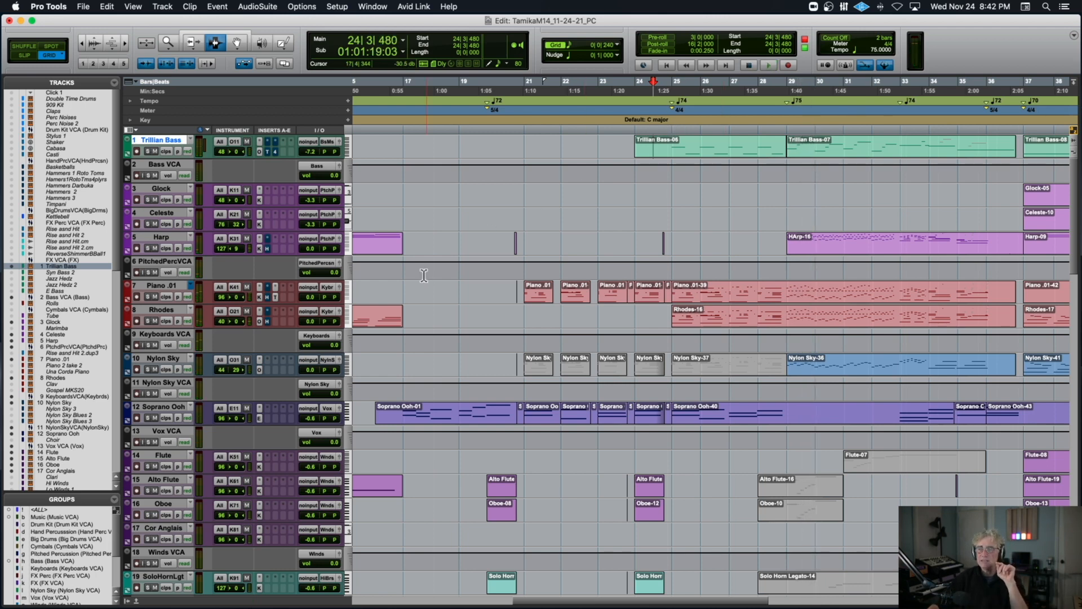
Solo the Rhodes and Piano .01 tracks and play their parts from 29|1|240.
scroll(424, 275, "down", 1)
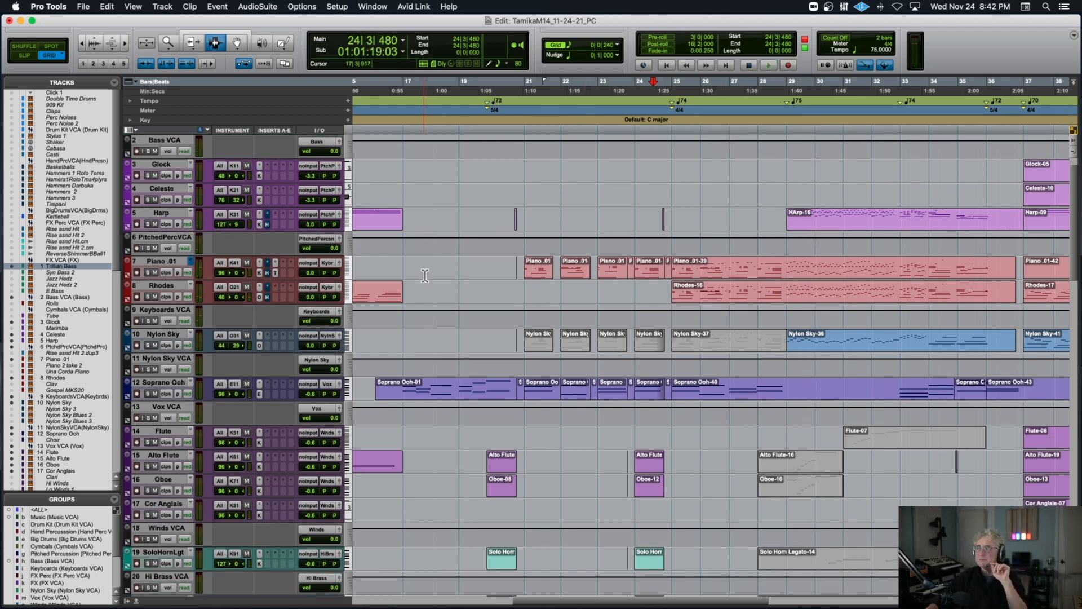
left_click(149, 297)
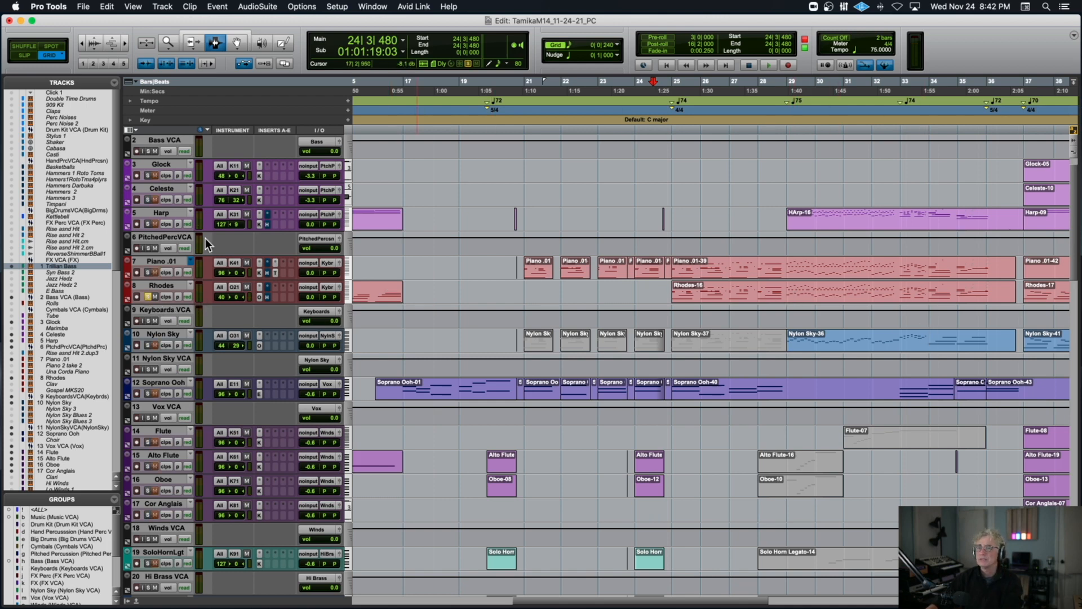
left_click(148, 272)
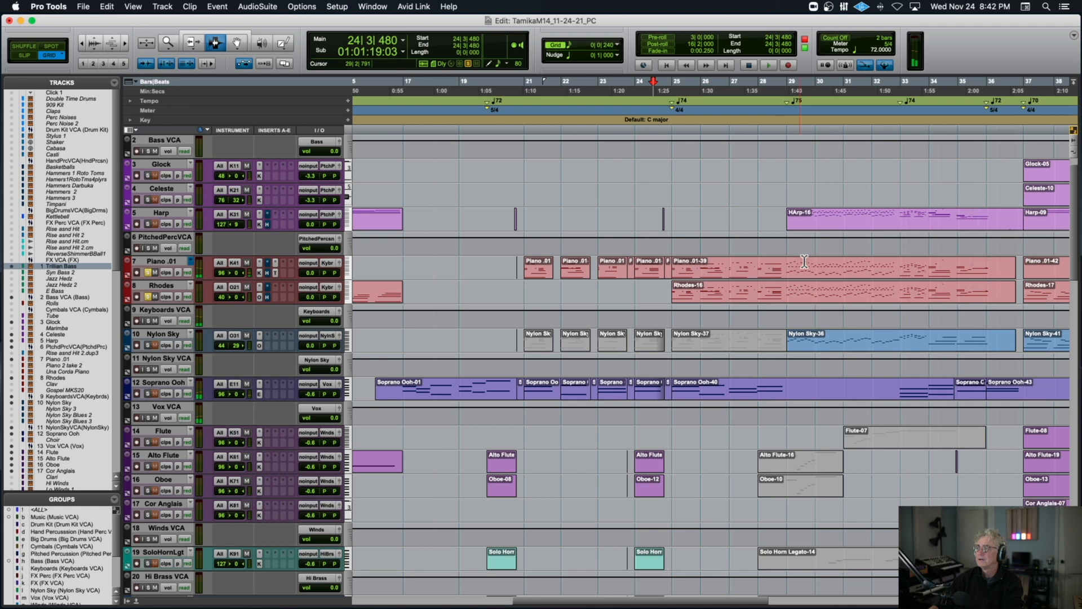
left_click(788, 271)
key("space")
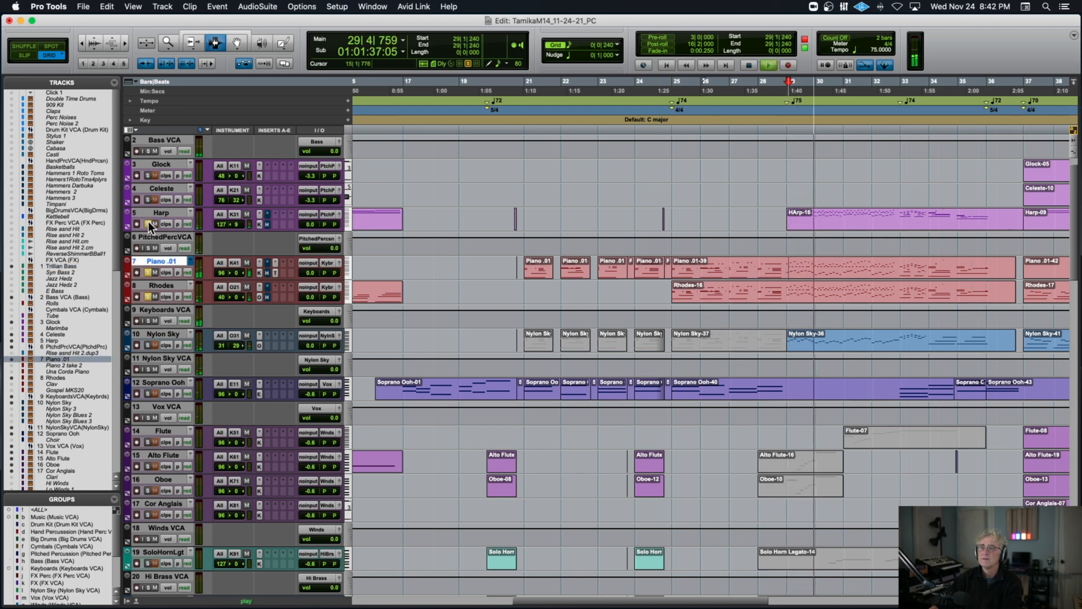
Replay the passage from 29|1|240 with only the Harp track soloed, and stop.
key("space")
key("space")
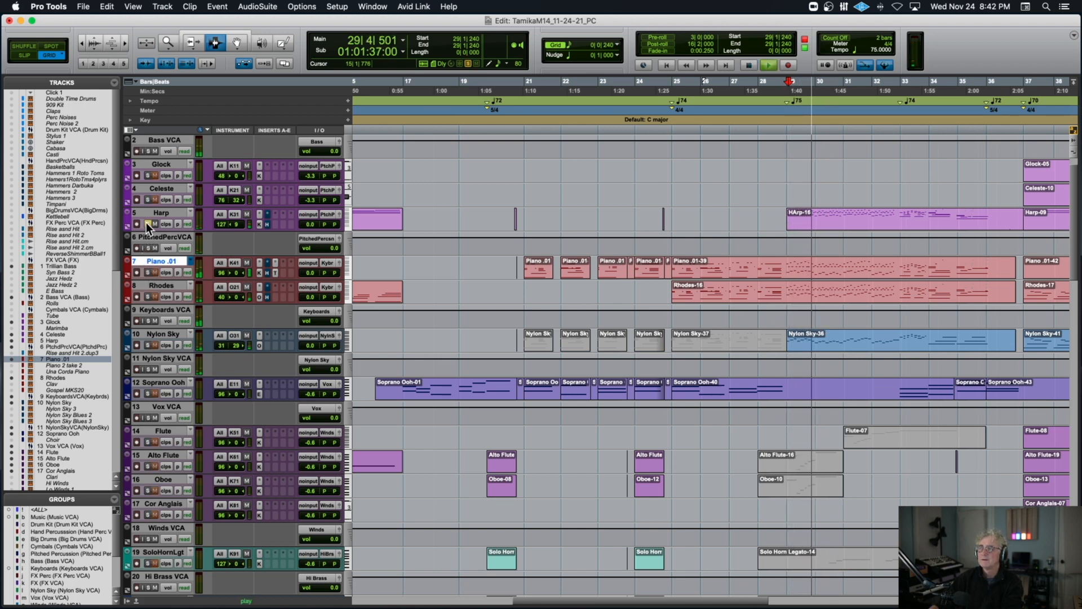
key("space")
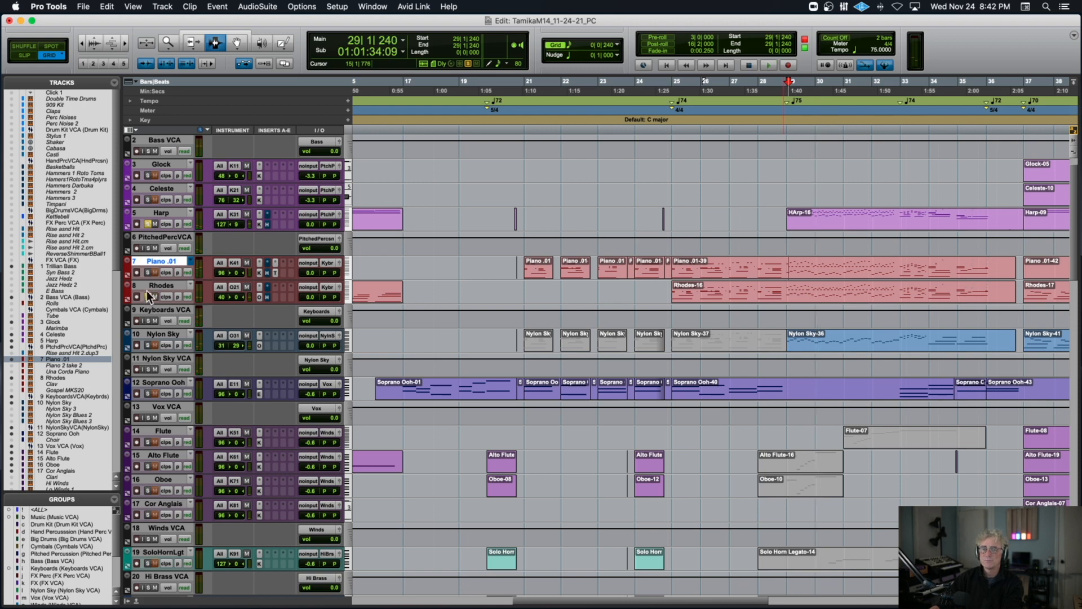
Solo the Nylon Sky track and play the Nylon Sky-36 clip from 29|1|000.
left_click(148, 345, "super")
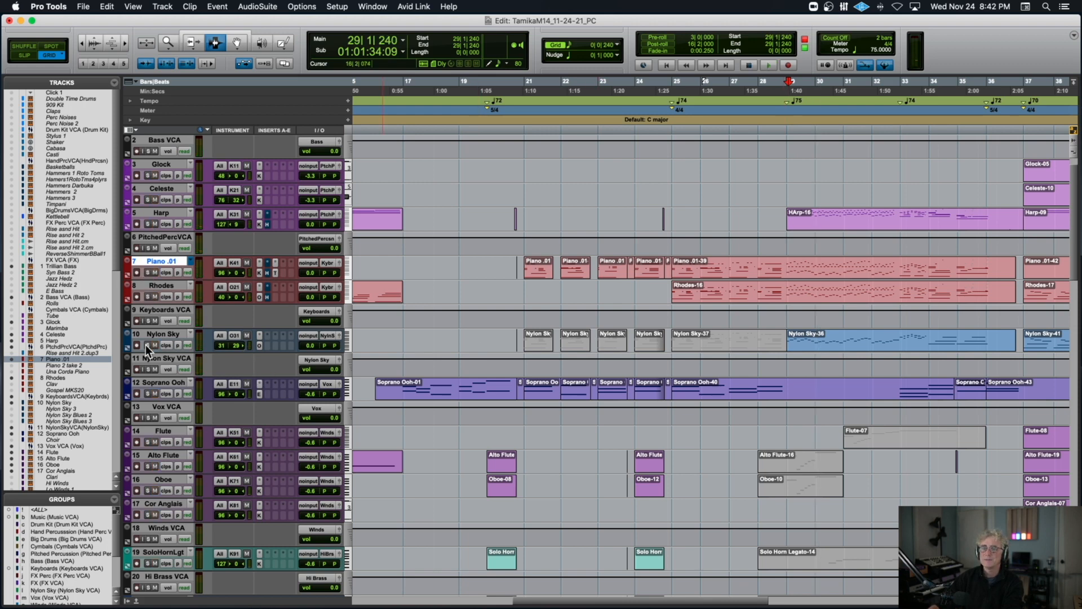
left_click(787, 342)
key("space")
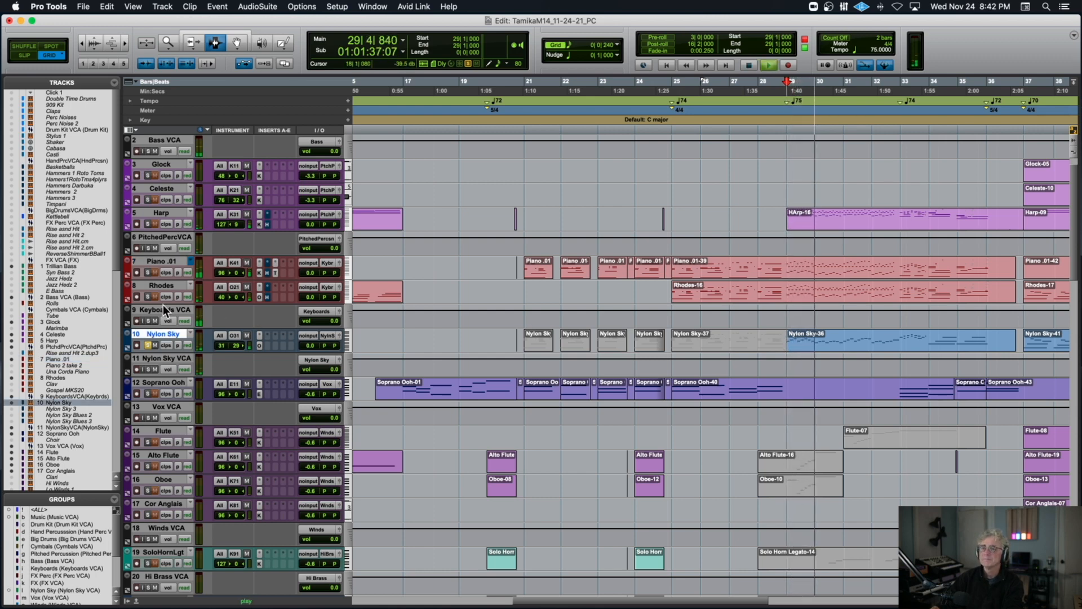
Add Rhodes, Piano .01 and Harp to the Nylon Sky solo during playback, listen through bar 31, and stop.
left_click(148, 297)
left_click(147, 273)
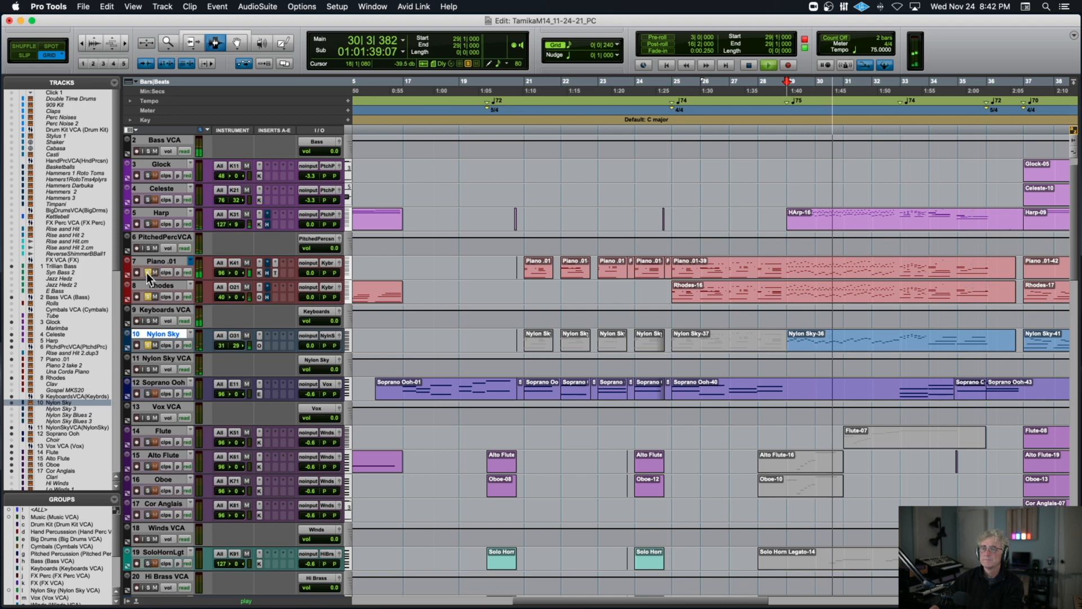
left_click(147, 224)
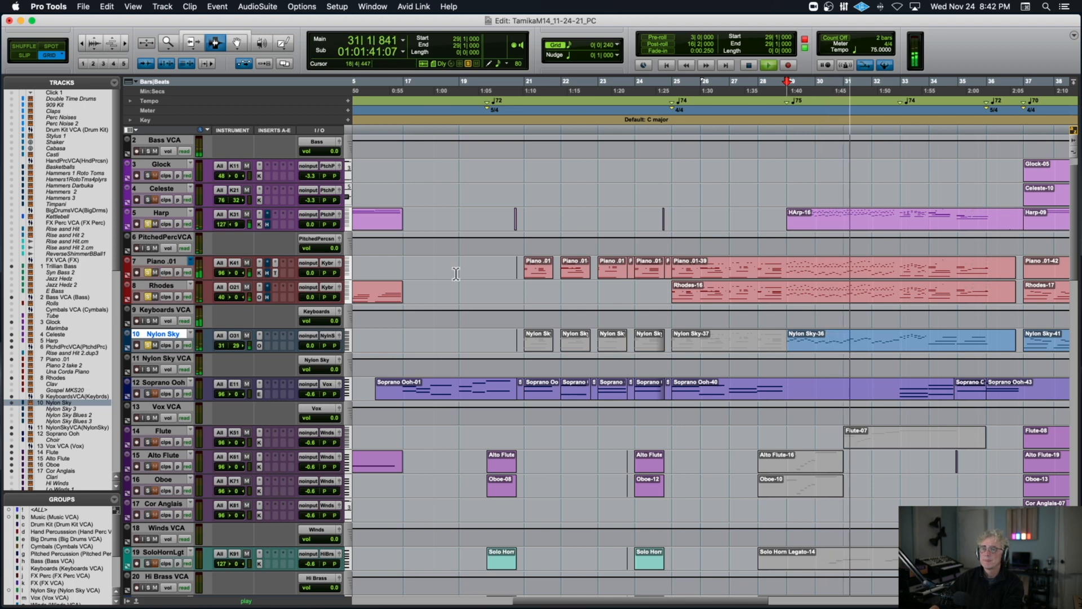
scroll(496, 279, "right", 3)
scroll(545, 287, "down", 2)
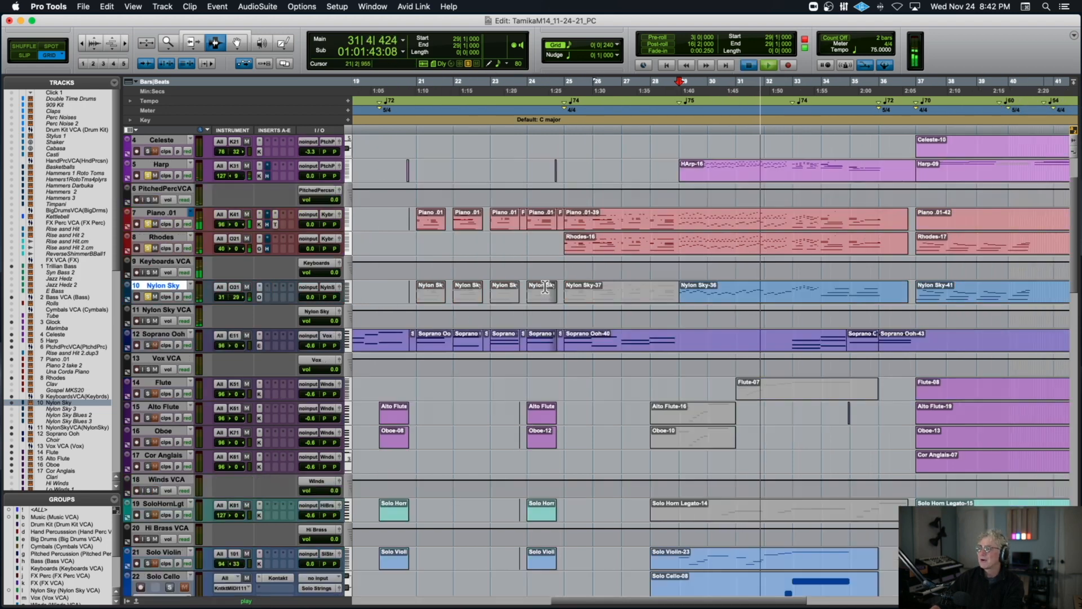
key("space")
Clear the solos and place the edit cursor at 29|1|240 on the Trillian Bass track.
scroll(545, 288, "down", 9)
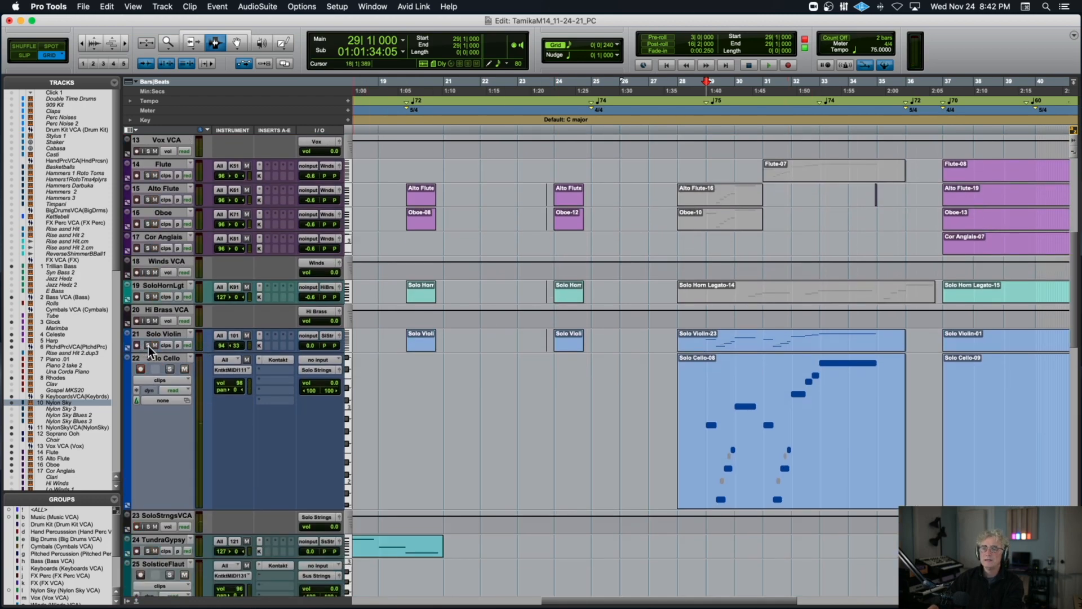
scroll(718, 389, "up", 12)
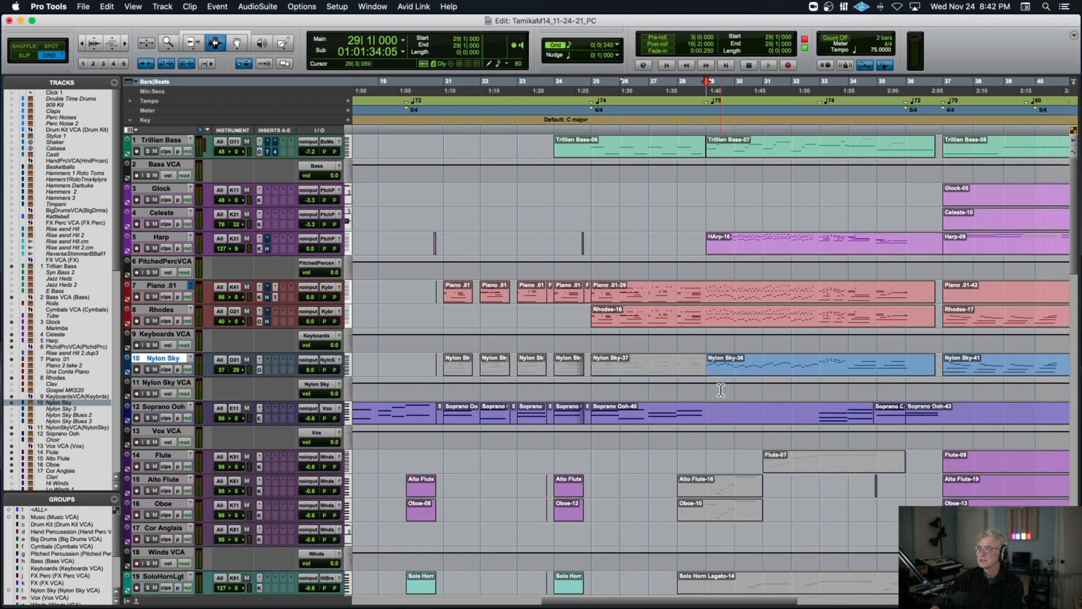
scroll(721, 390, "down", 1)
scroll(721, 390, "up", 1)
left_click(708, 150)
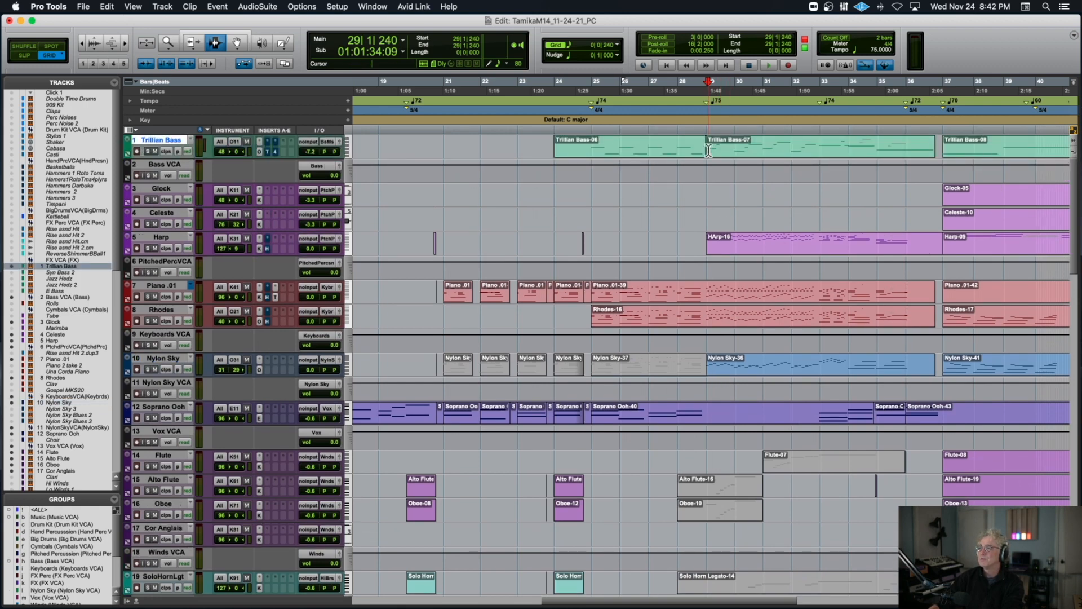
Play from 29|1|240, toggling the Trillian Bass solo during playback, and listen through bar 33 while following the solo string parts.
key("space")
left_click(150, 151)
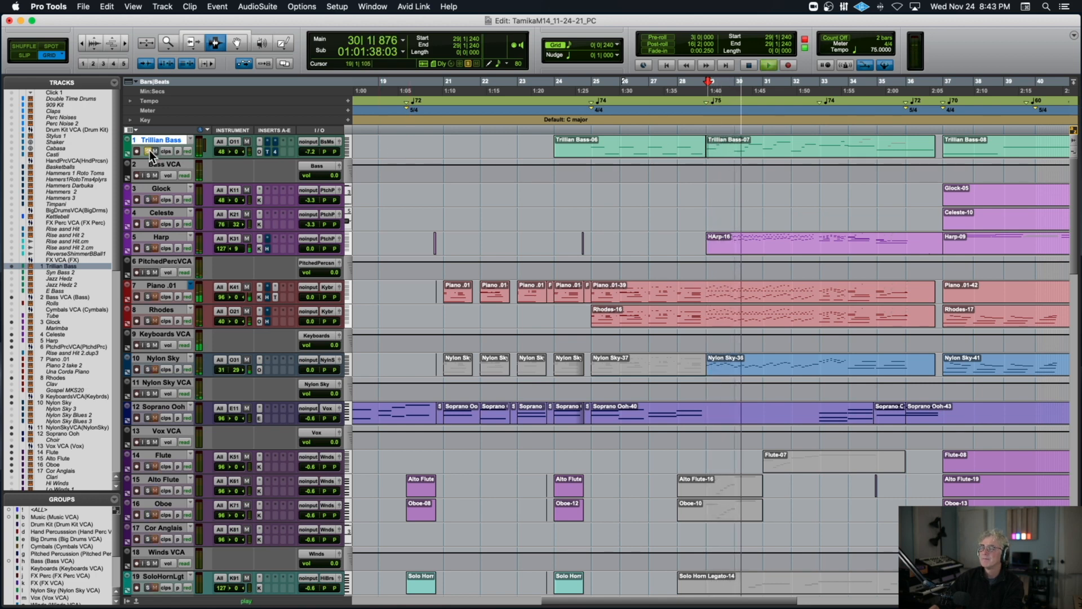
scroll(629, 238, "down", 2)
scroll(629, 237, "down", 10)
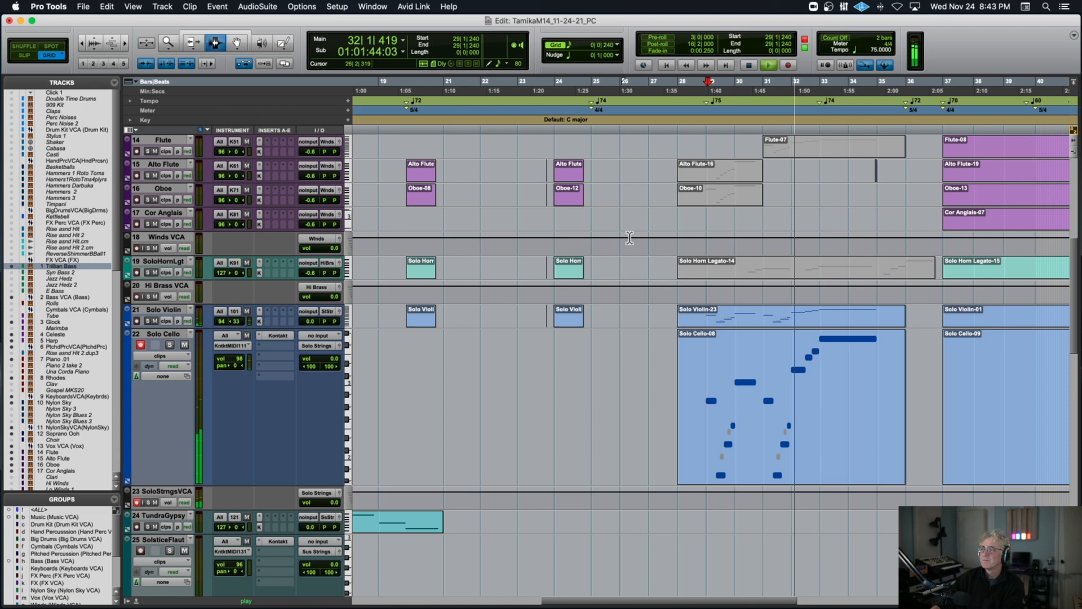
scroll(630, 237, "right", 2)
scroll(630, 237, "up", 1)
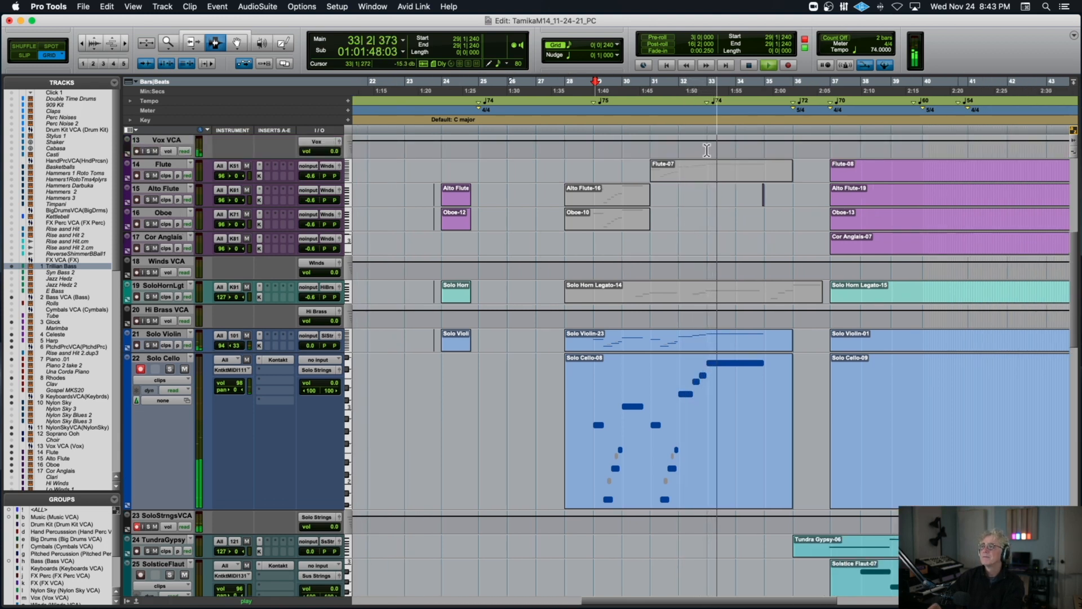
Place the edit cursor at 33|1|000 on the Soprano Ooh track.
scroll(707, 150, "up", 1)
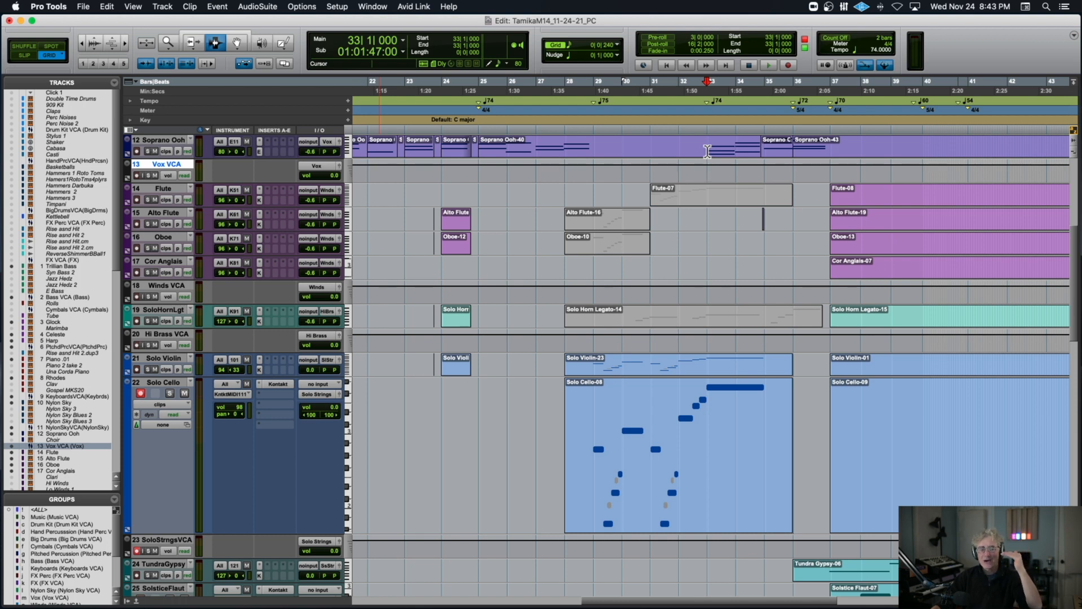
scroll(707, 151, "up", 8)
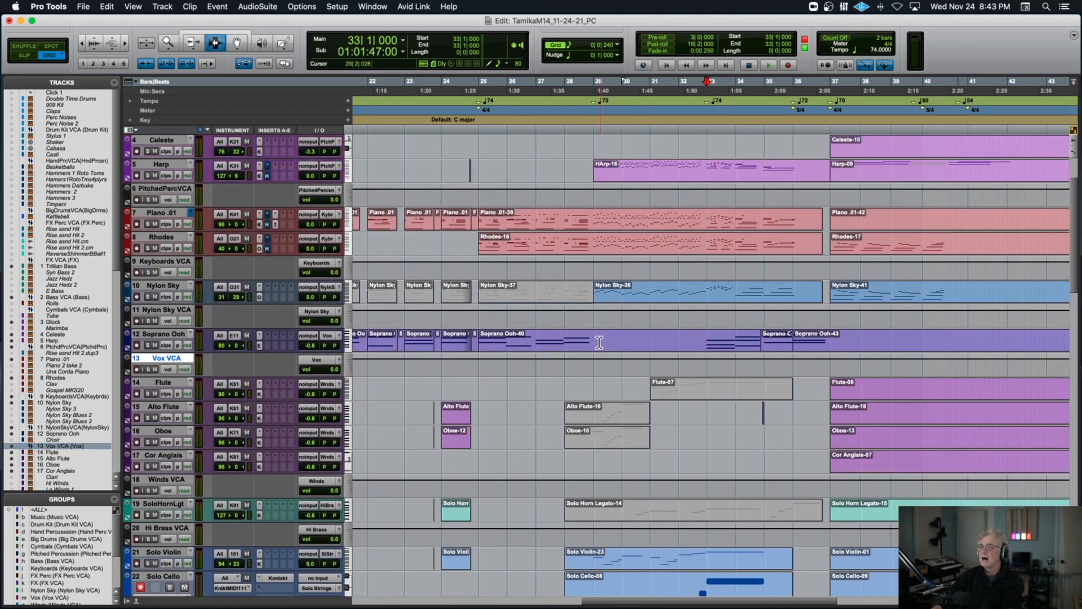
left_click_drag(599, 342, 706, 340)
left_click(707, 340)
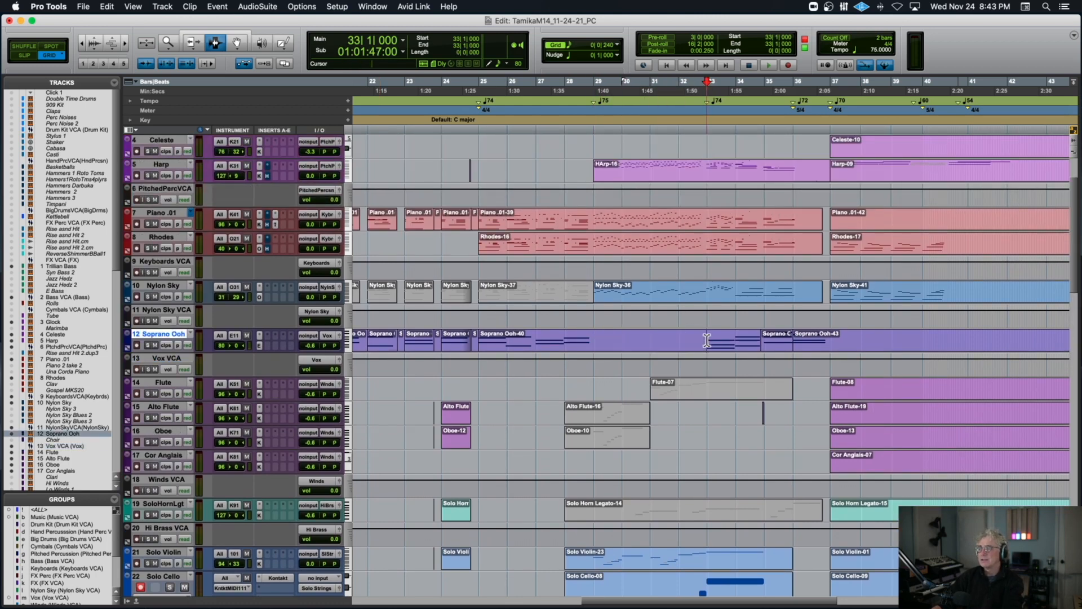
Play the Piano .01 track from 32|4|720, solo it and replay from 31|2|000 through bar 35, stop and clear the solo.
left_click(704, 224)
key("space")
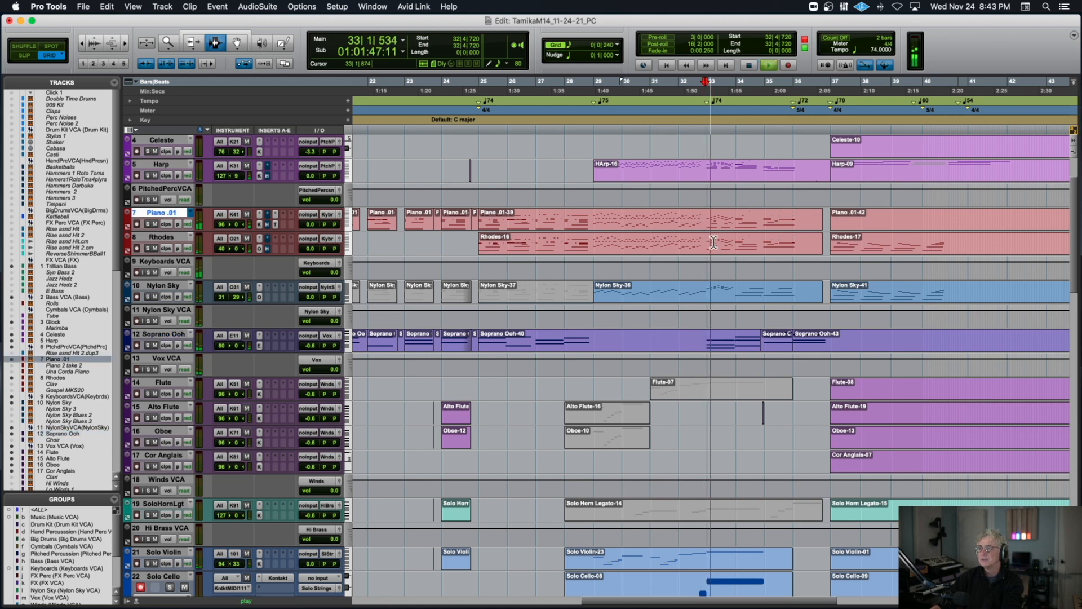
left_click(148, 224)
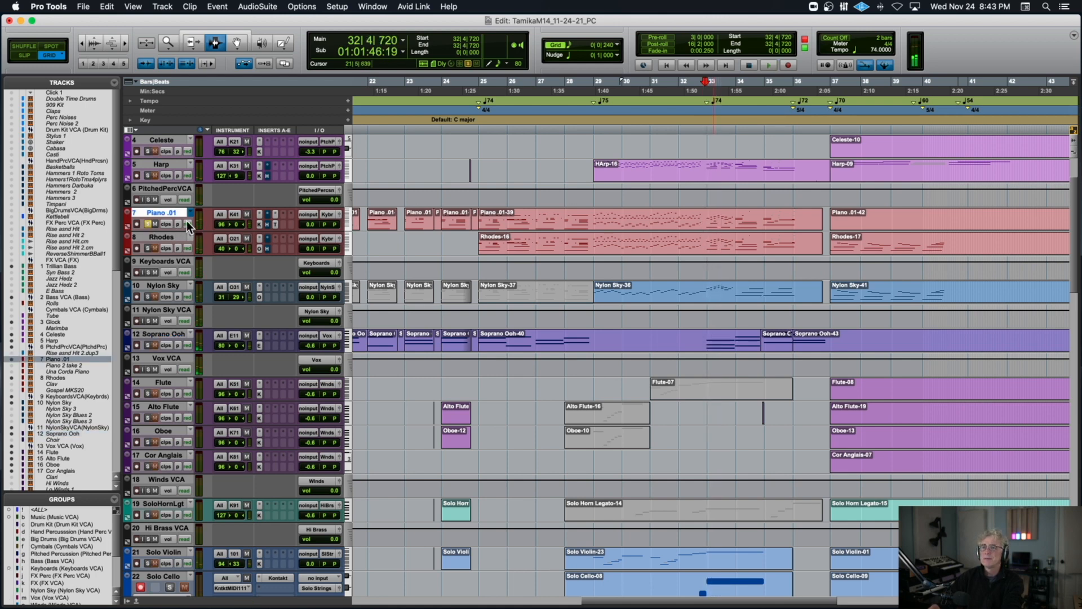
key("space")
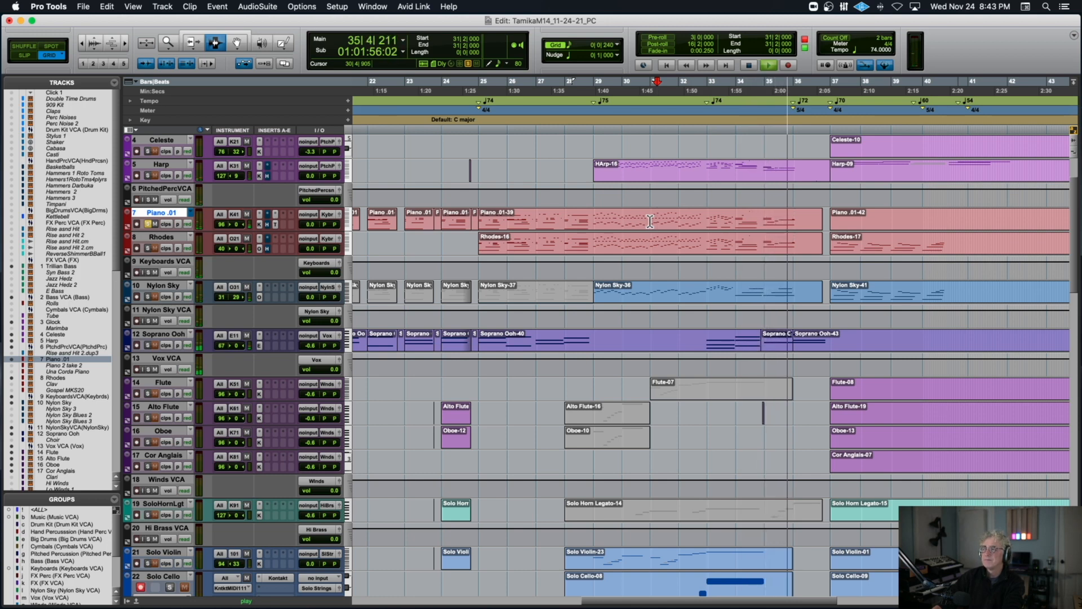
key("space")
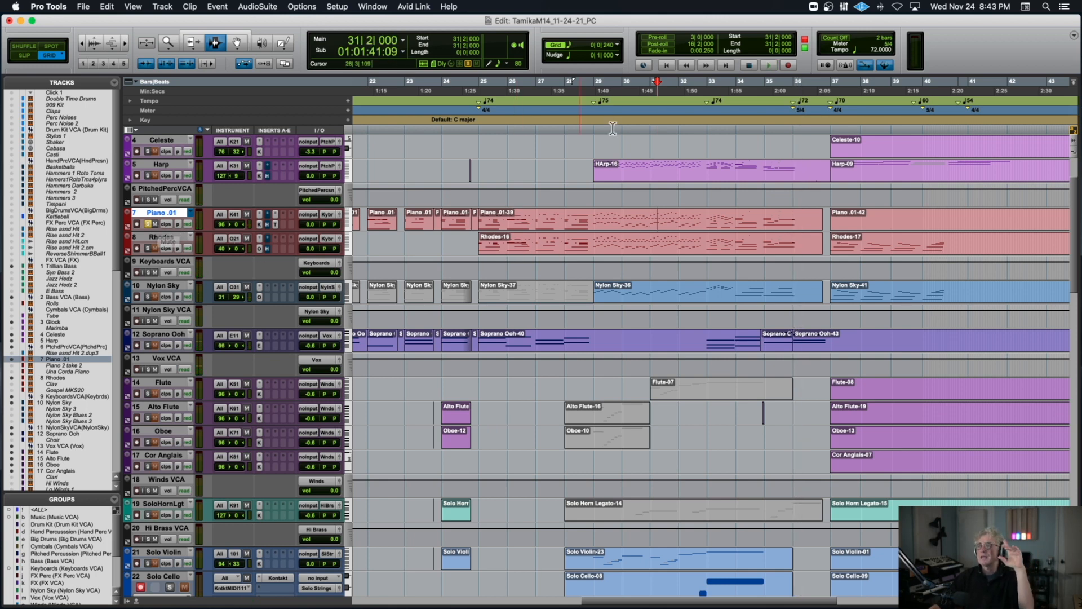
left_click(149, 225)
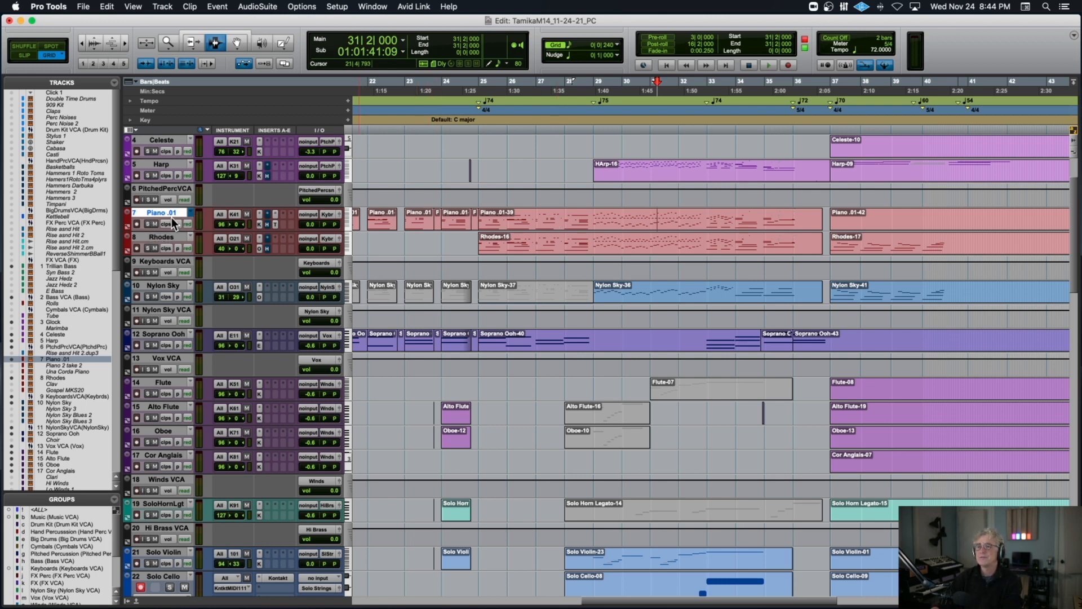
Compare the sections on the Piano .01 track by playing from bars 21, 25, 29 and 33 in turn, and stop.
scroll(480, 227, "left", 5)
left_click(461, 225)
key("space")
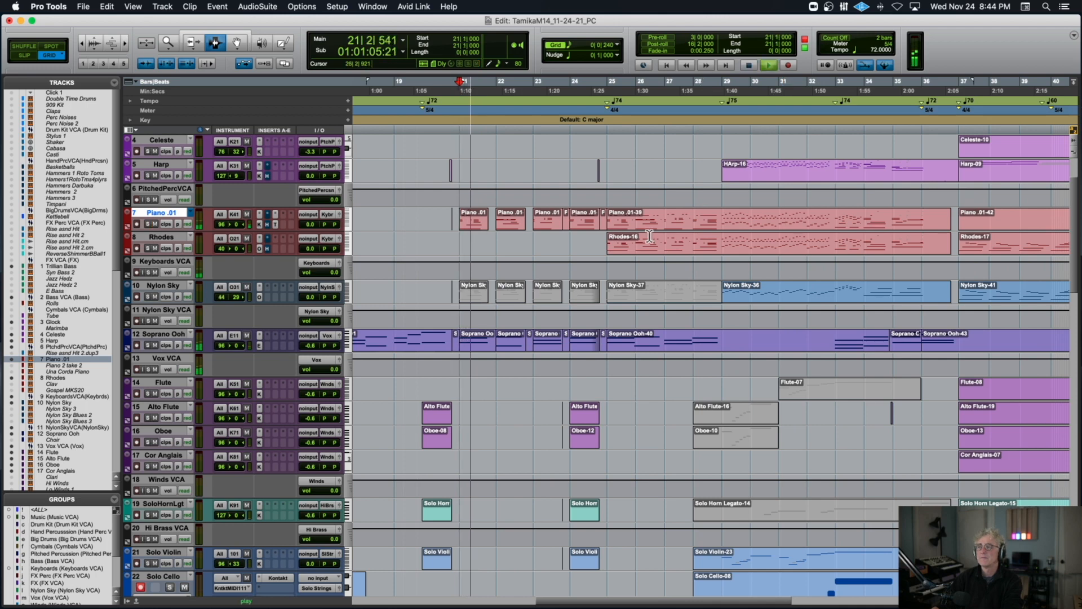
left_click(607, 225)
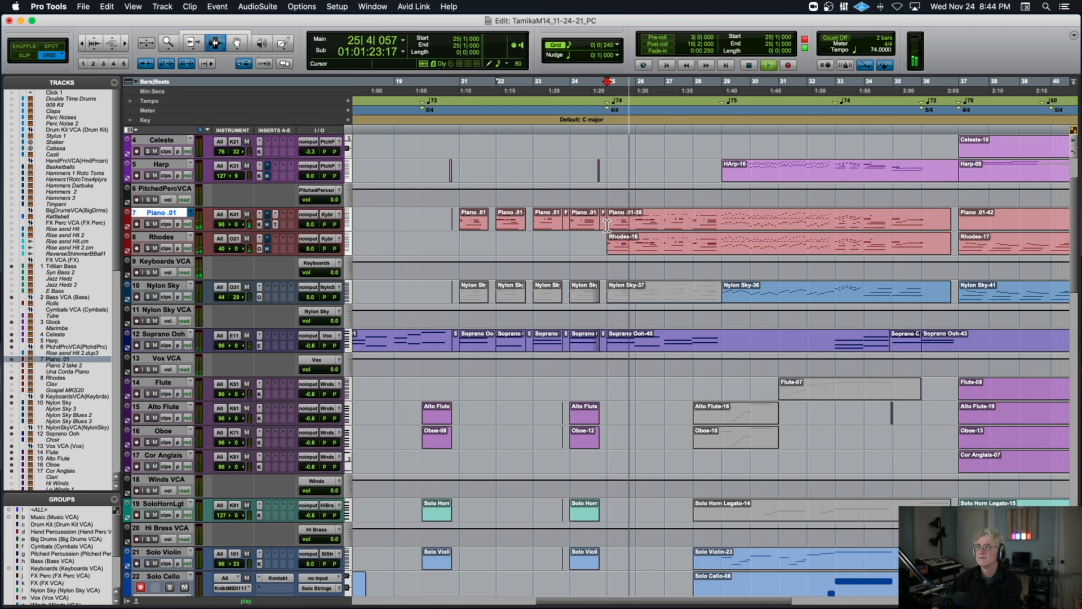
left_click(722, 223)
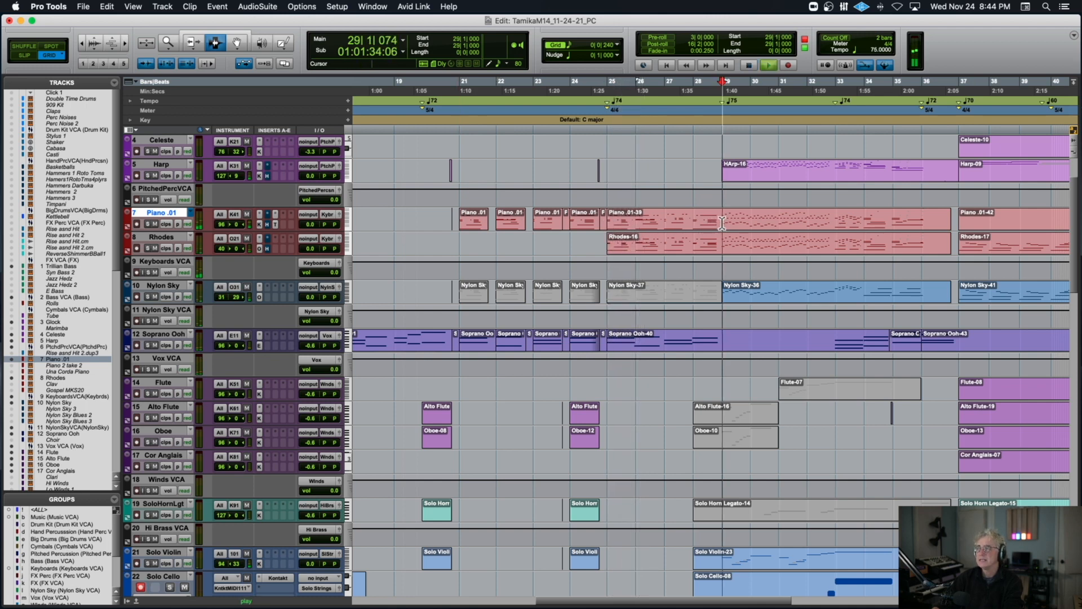
left_click(836, 222)
key("space")
key("space")
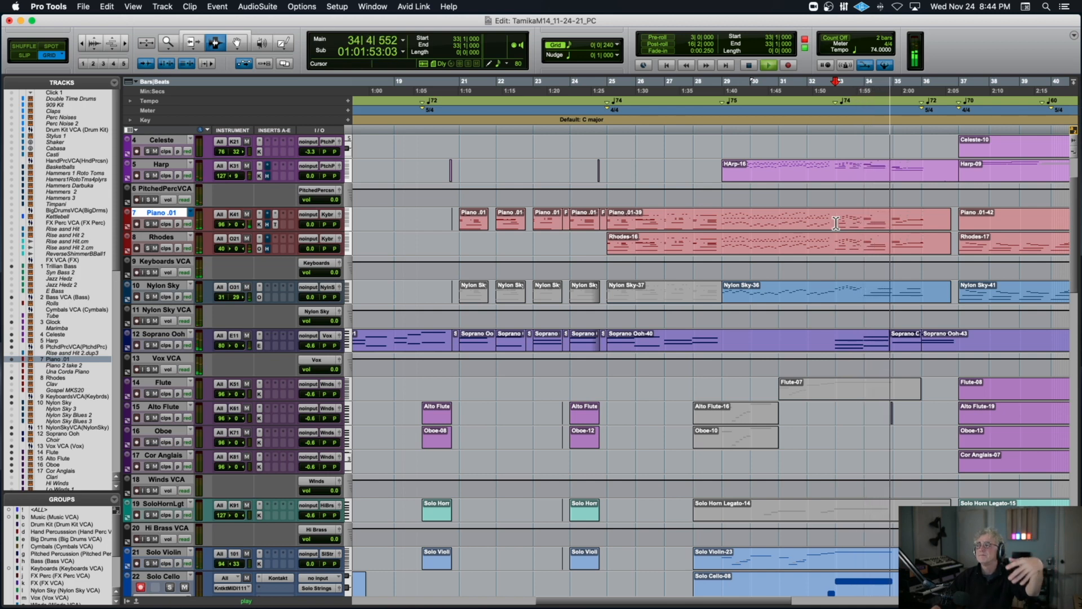
key("space")
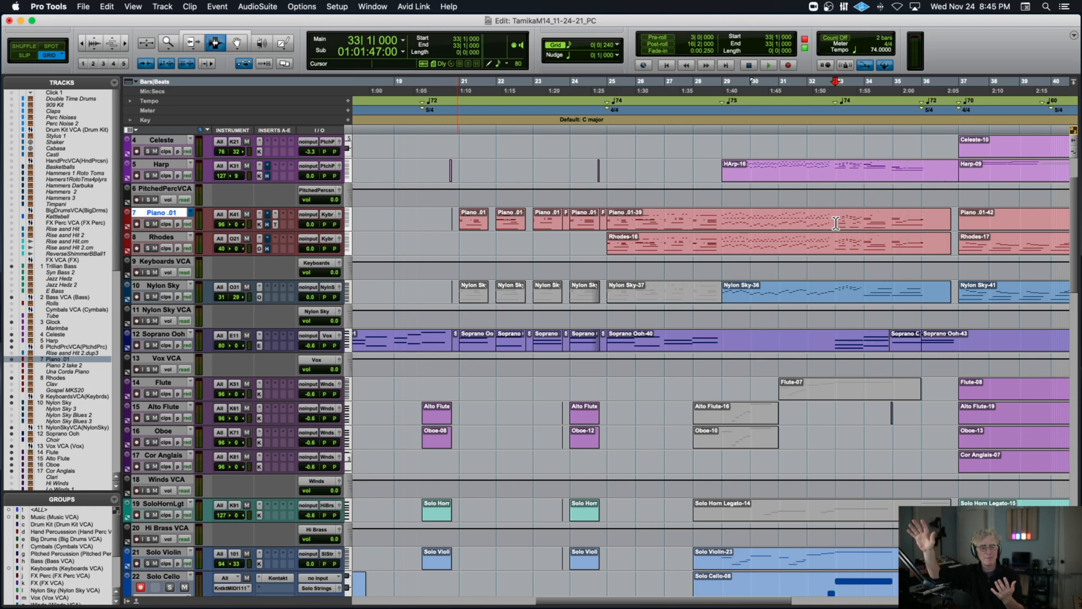
Place the edit cursor at 36|1|000 on the Rhodes track, at the change to 5/4.
scroll(836, 223, "right", 3)
scroll(831, 223, "down", 6)
scroll(826, 225, "up", 4)
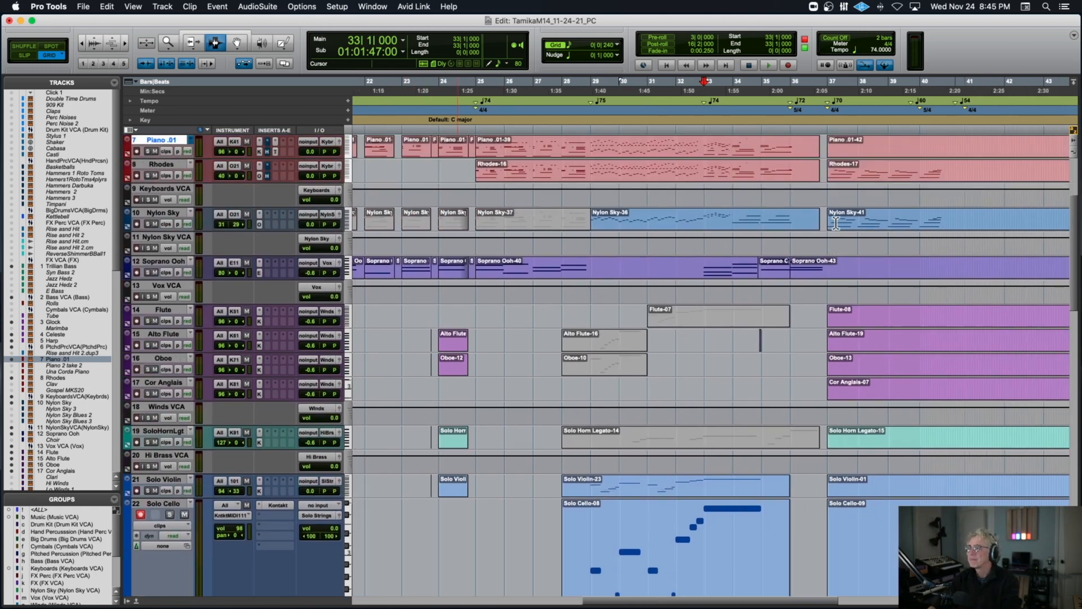
left_click(792, 196)
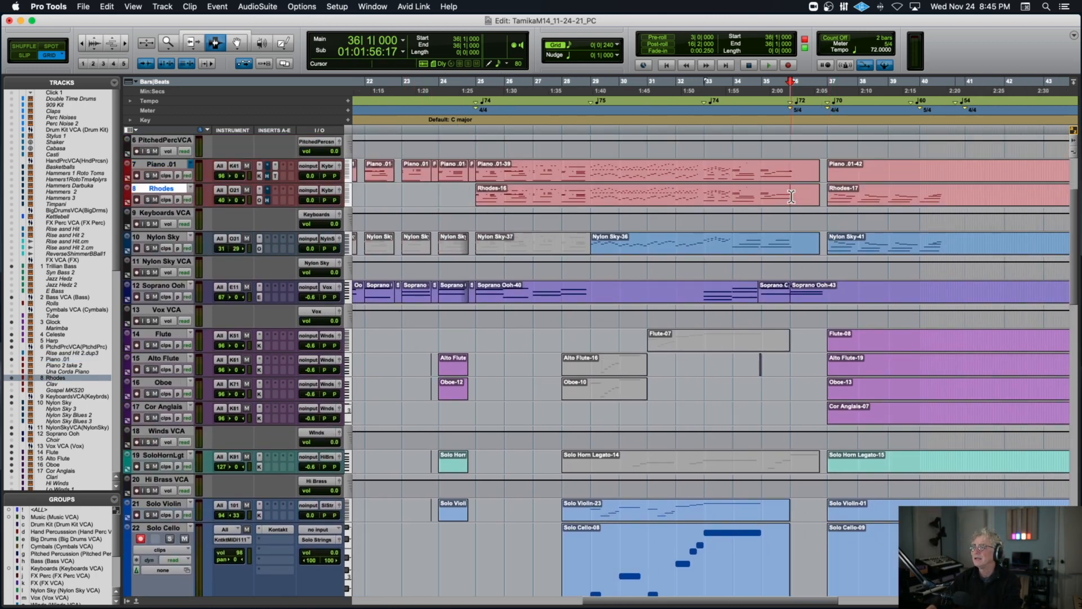
scroll(791, 196, "up", 2)
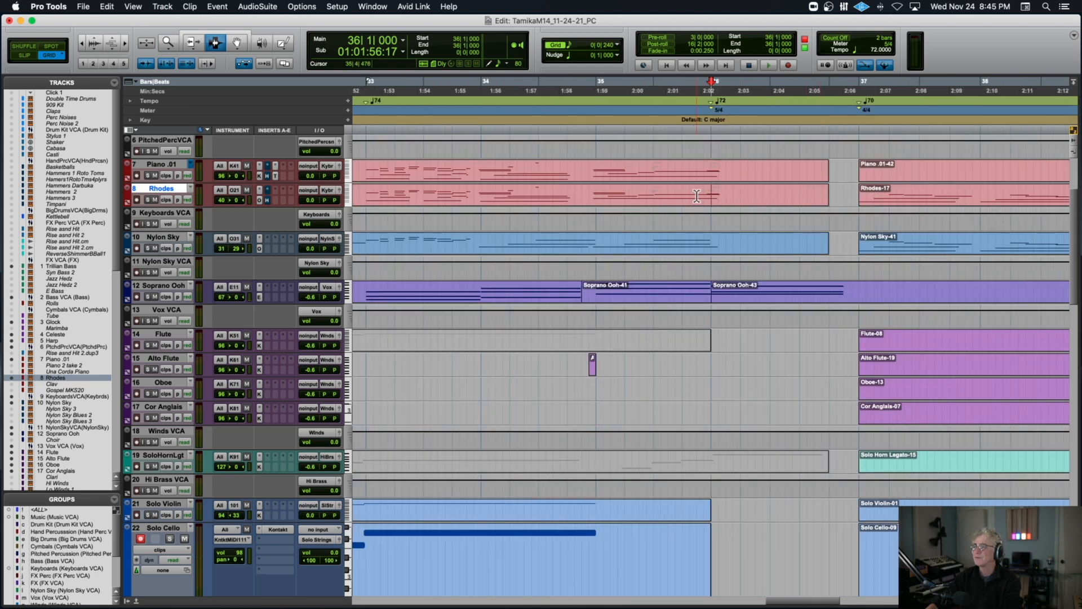
Play the arrangement from 34|4|000 and follow the tempo and meter changes and the closing string parts into bar 43.
key("space")
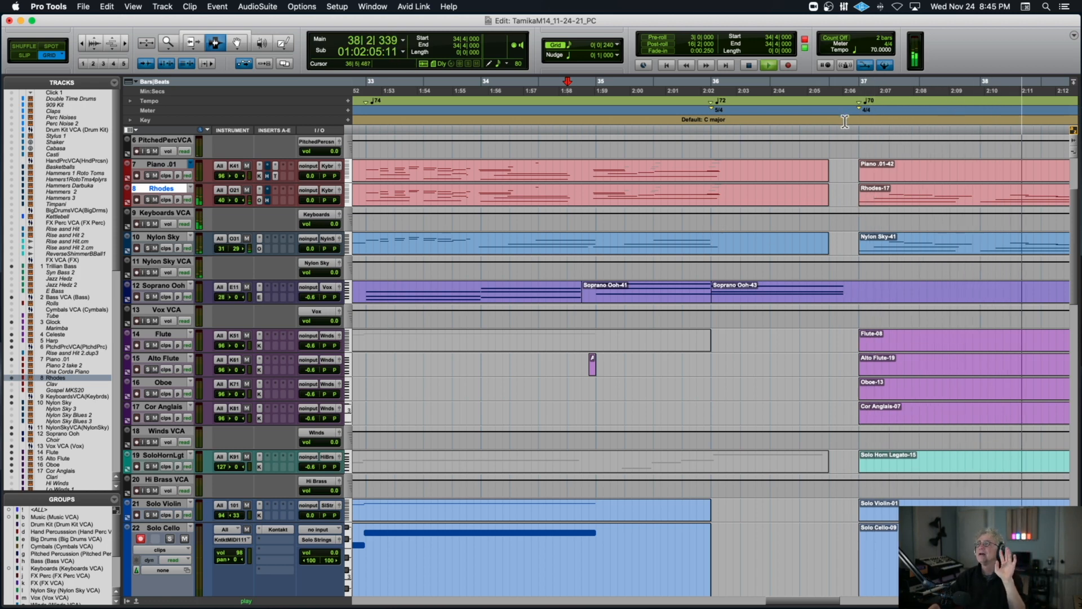
scroll(851, 158, "down", 2)
scroll(849, 143, "up", 3)
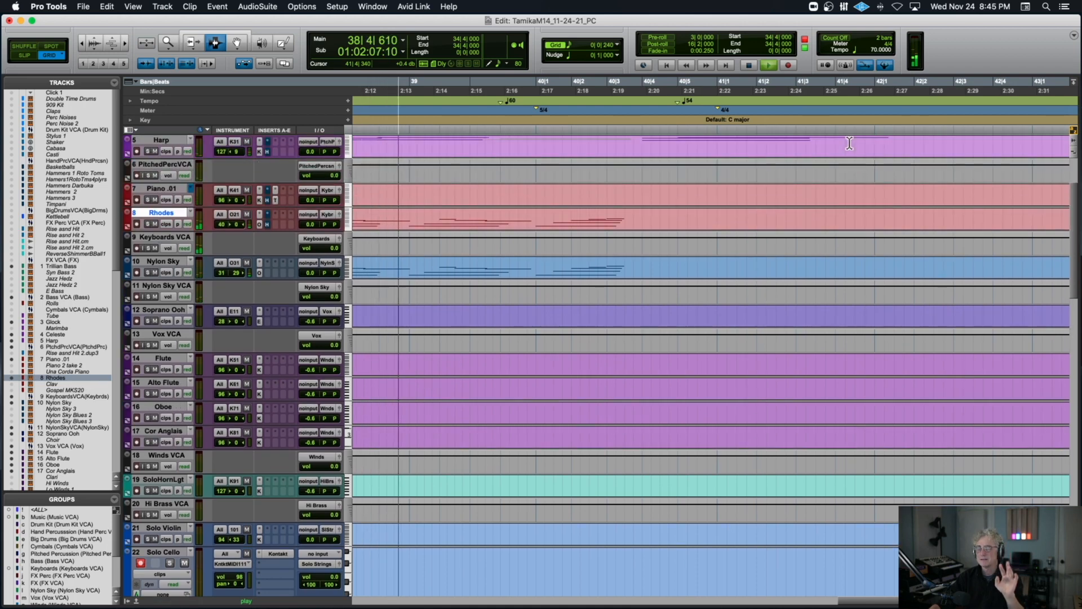
key("r")
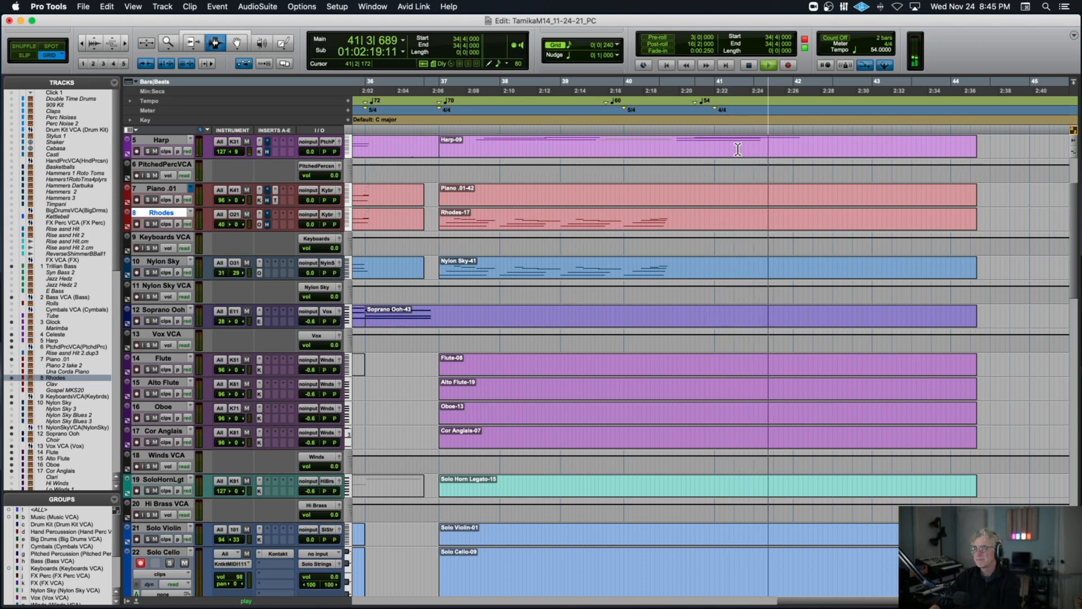
scroll(737, 148, "down", 10)
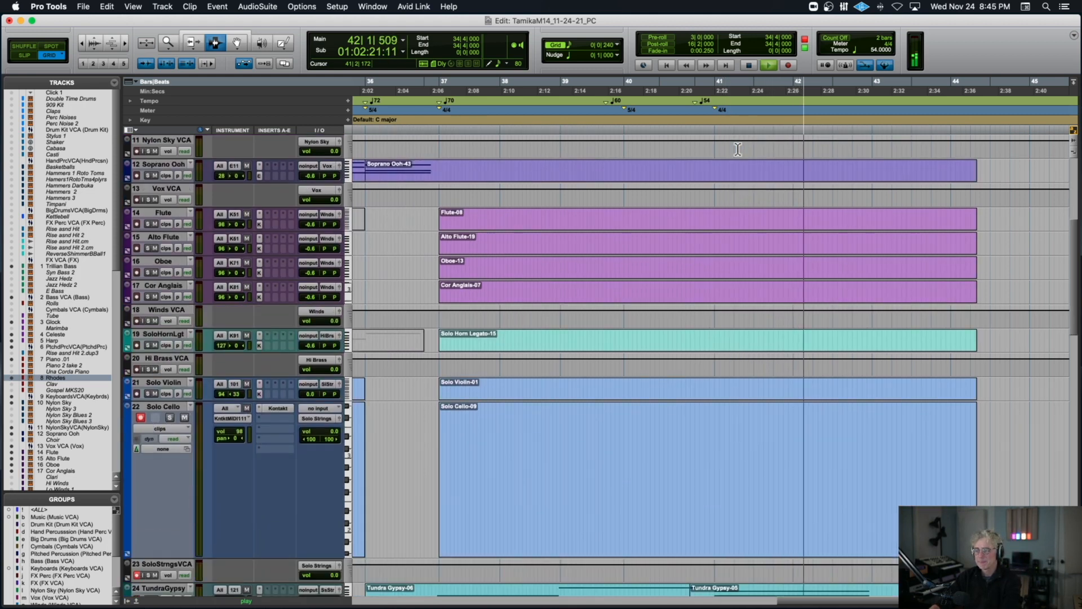
key("r")
key("r")
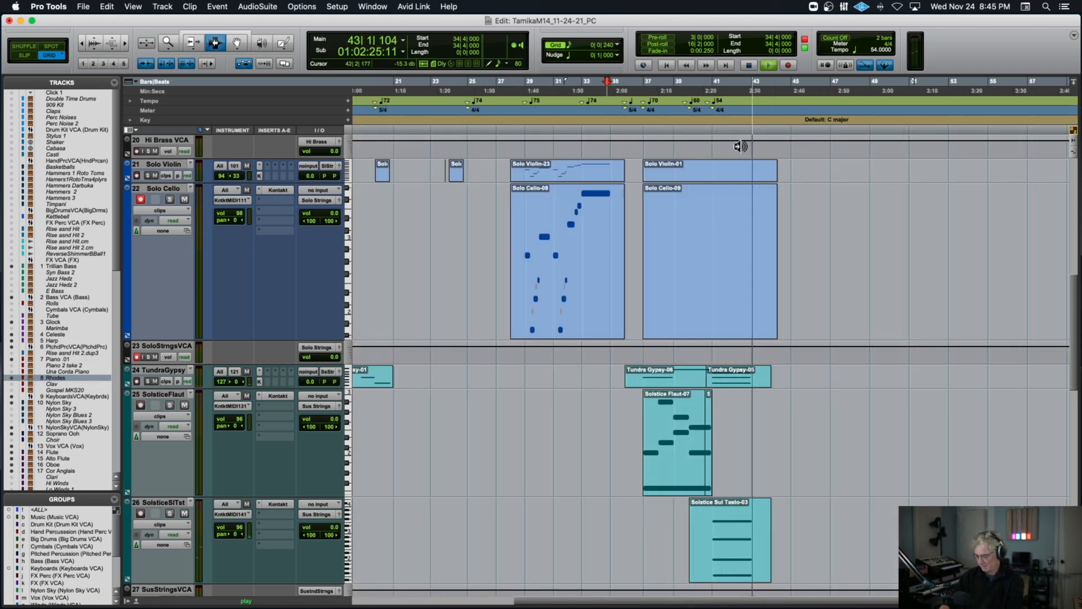
Reduce the height of all tracks until the whole session fits in the Edit window, and stop playback.
key("ctrl+alt+Down")
key("ctrl+alt+Down")
key("ctrl+alt+Down")
key("ctrl+alt+Down")
key("ctrl+alt+Down")
key("space")
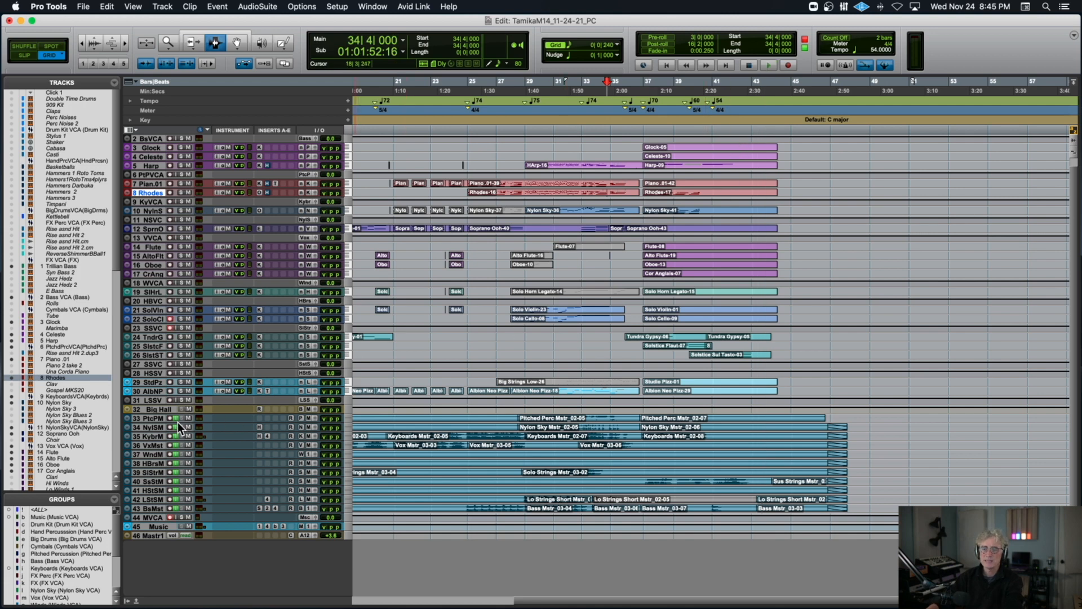
Place the cursor at 2|3|240 on the Nylon Sky master and 7|1|240 on the Hi Brass master, and select the Solo Cello-01 clip.
scroll(417, 412, "left", 10)
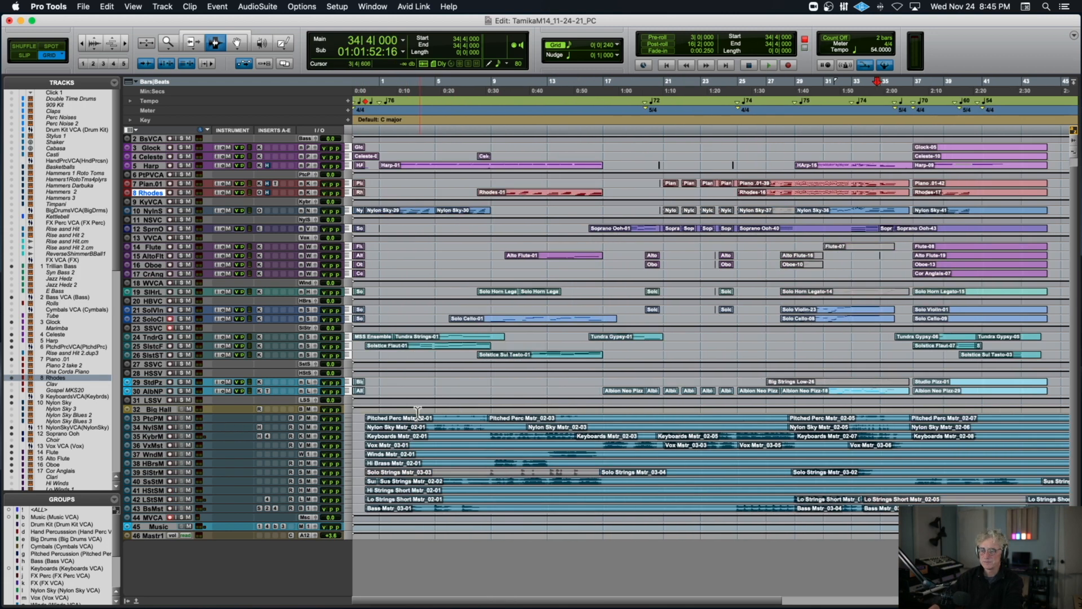
scroll(417, 412, "right", 2)
scroll(369, 417, "left", 2)
left_click(367, 429)
left_click(401, 428)
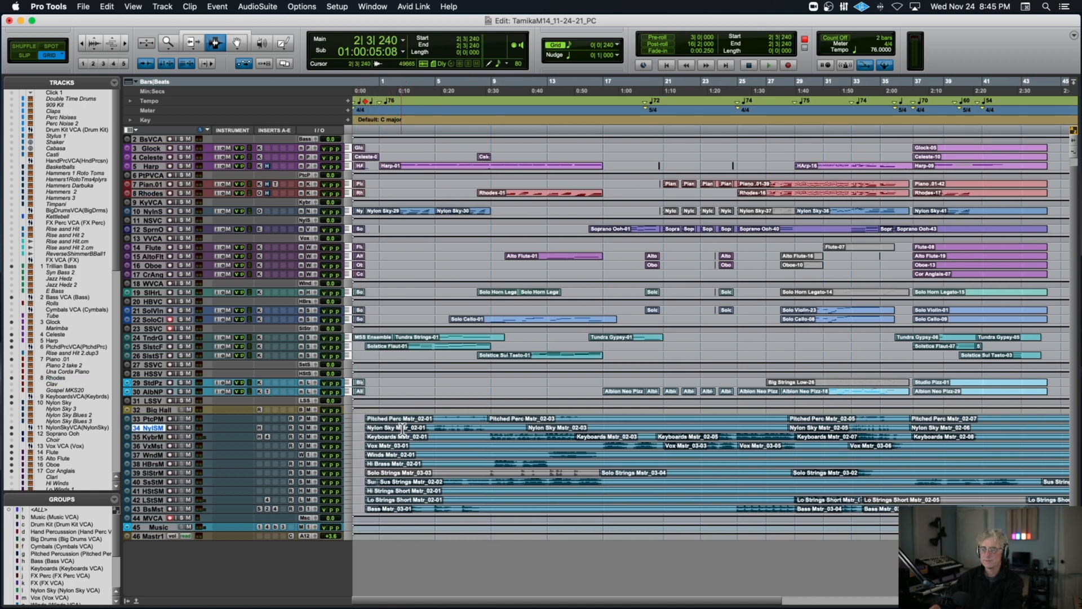
left_click(461, 463)
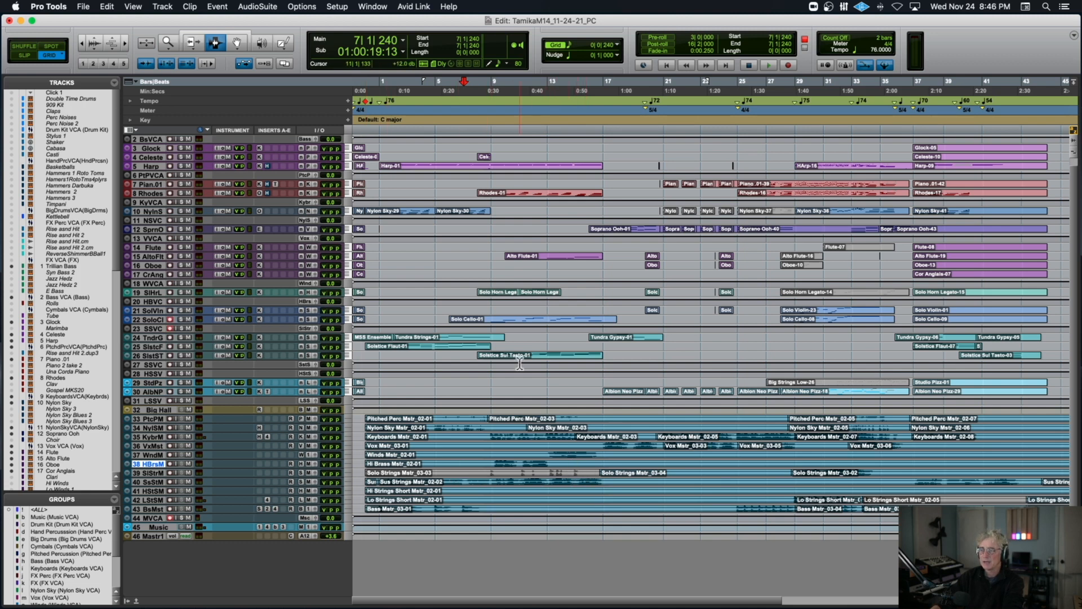
double_click(512, 319)
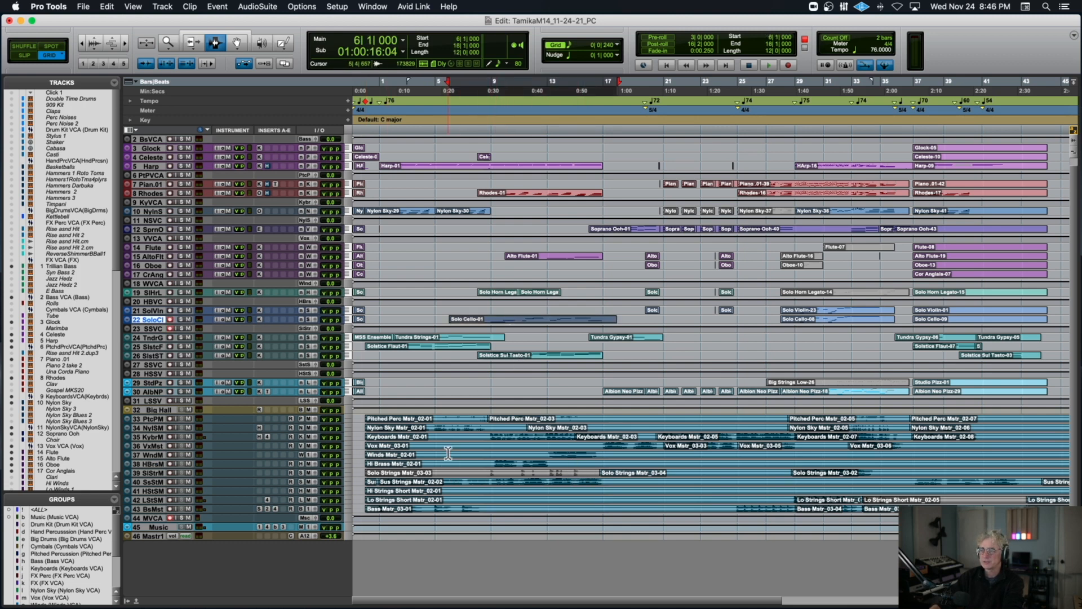
Play the complete cue from 0|1|000 through bar 42 and stop.
left_click(364, 449)
key("space")
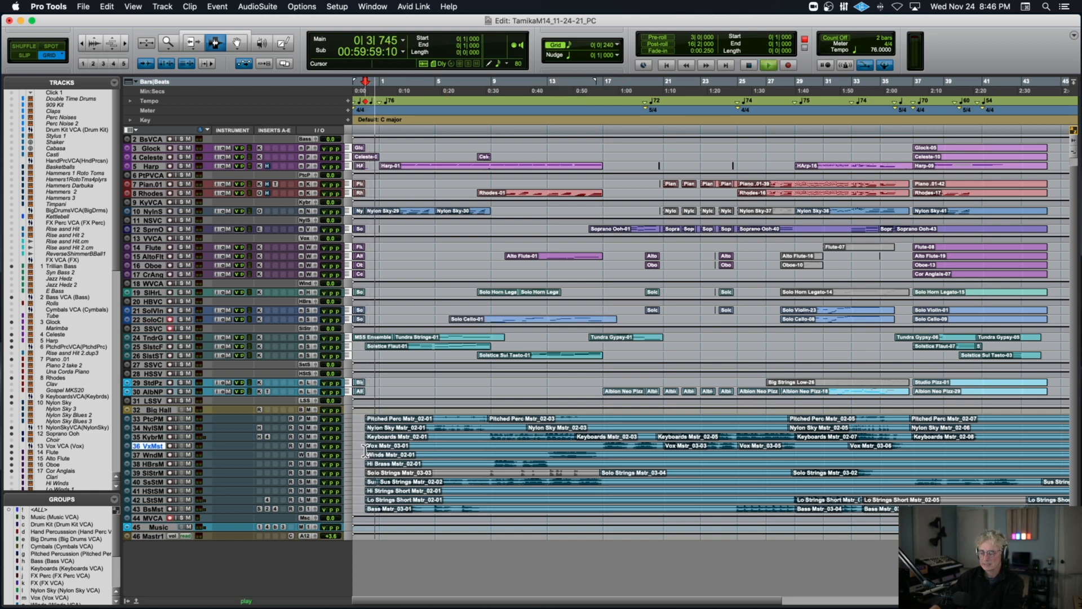
key("r")
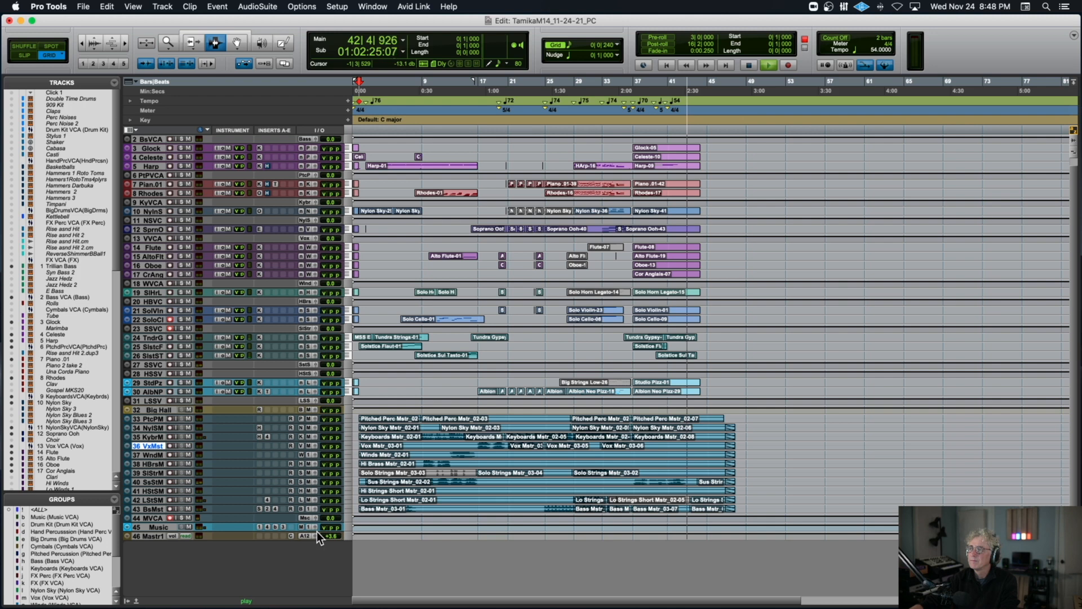
key("t")
key("space")
Play a short stretch of the full arrangement from 33|2|480, stop, and zoom in around bar 33.
left_click(856, 222)
key("space")
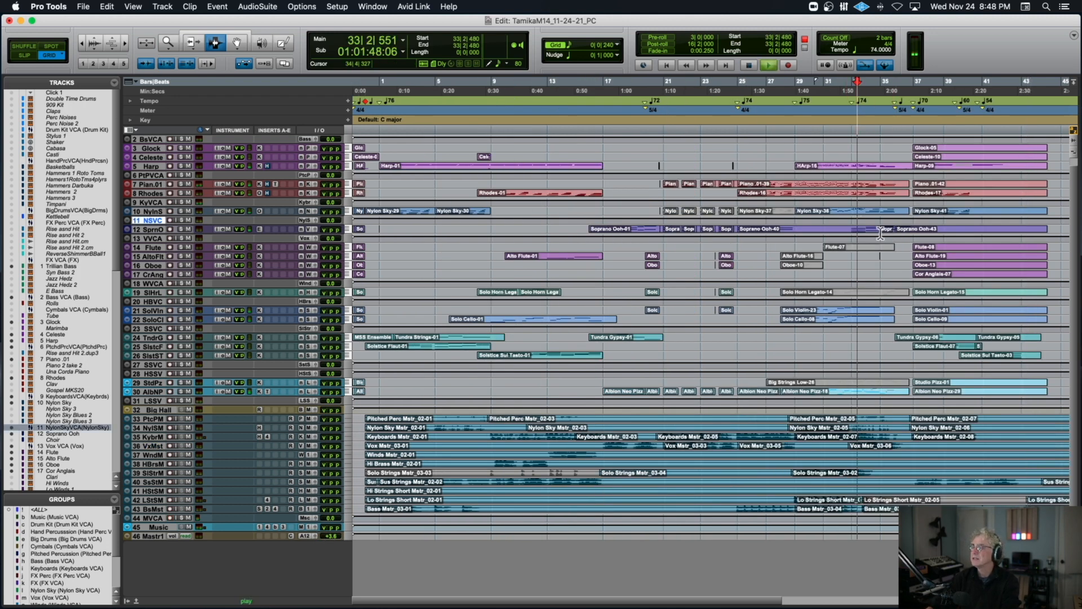
scroll(895, 235, "right", 3)
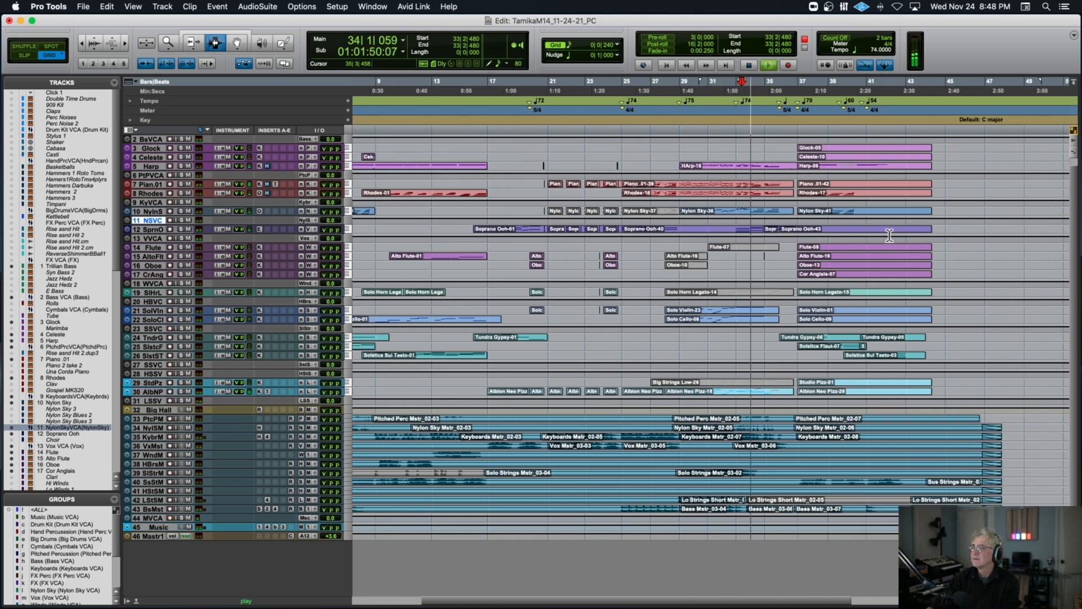
key("space")
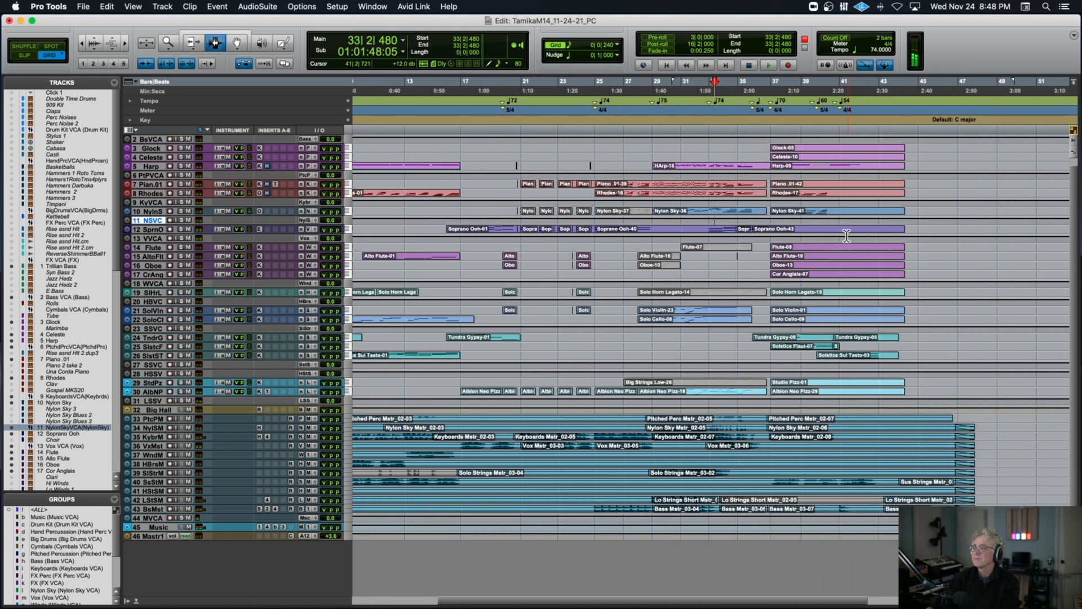
key("super+bracketright")
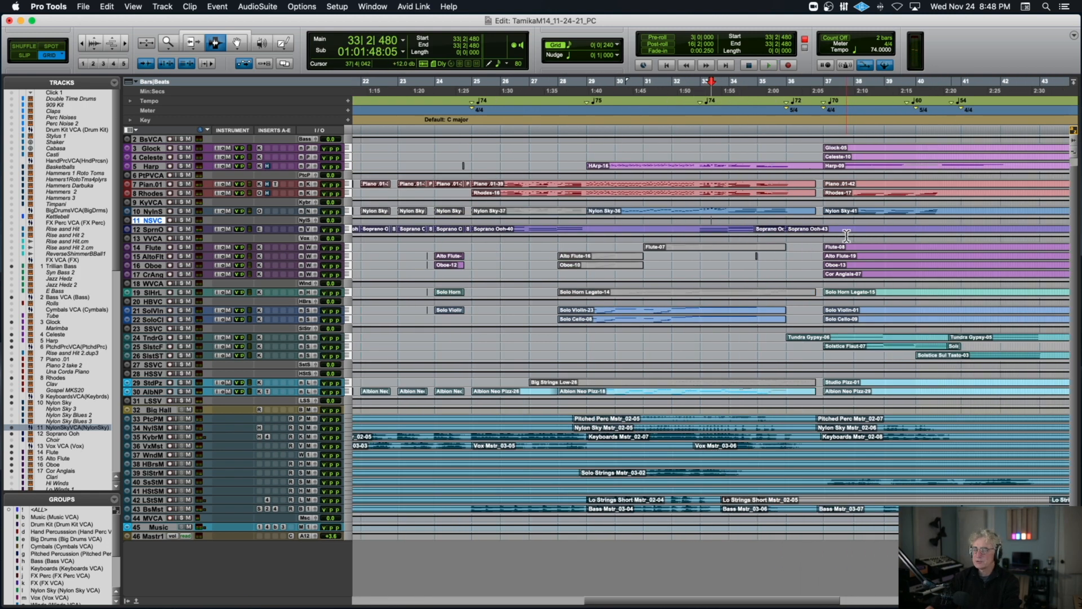
Play the full arrangement from 34|1|240 into bar 37 and stop.
left_click(732, 238)
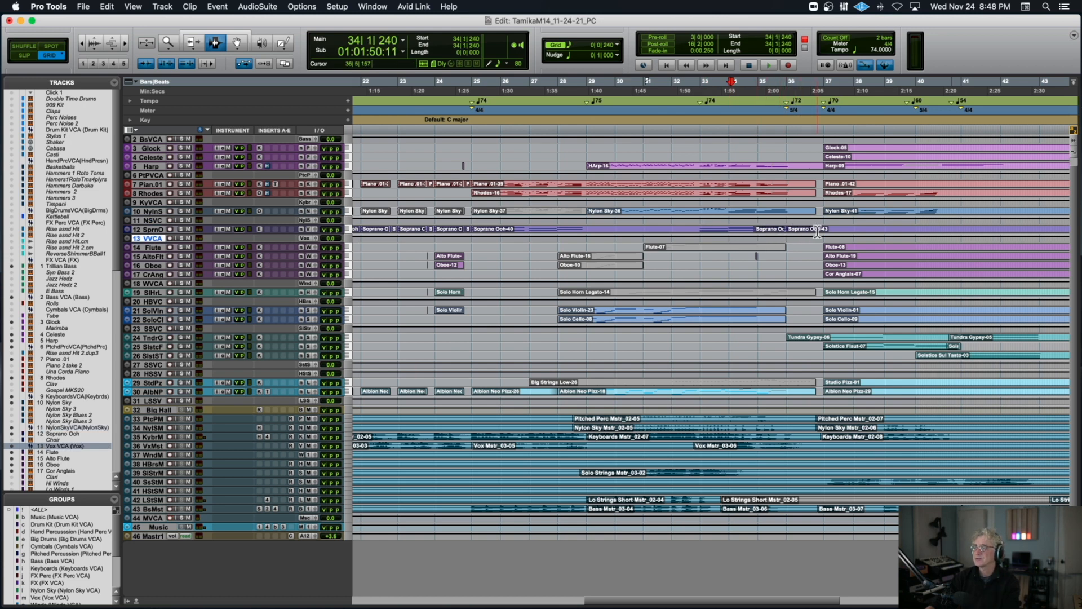
key("space")
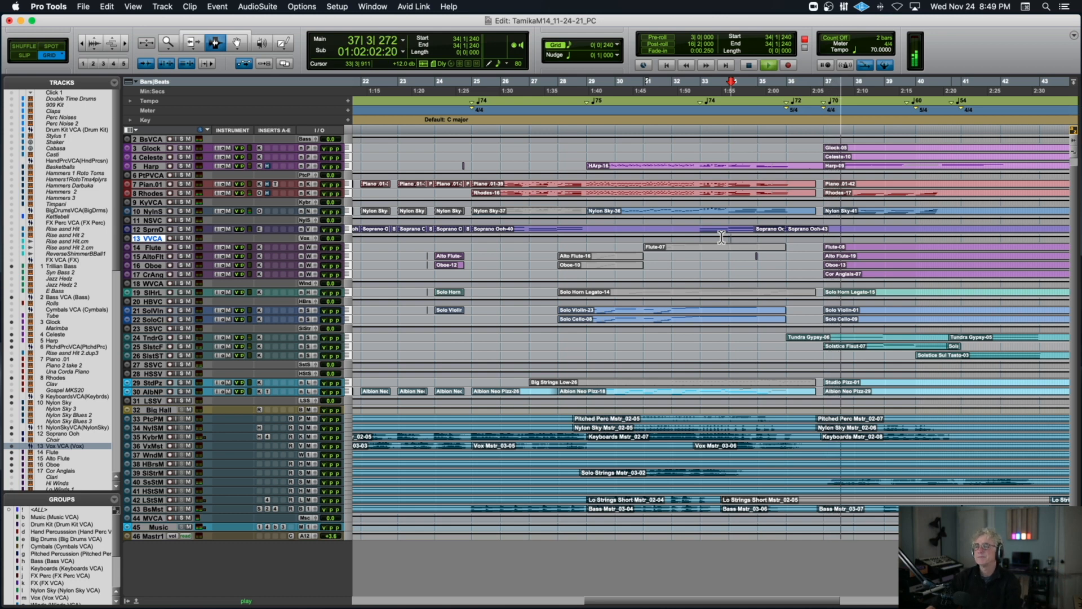
key("space")
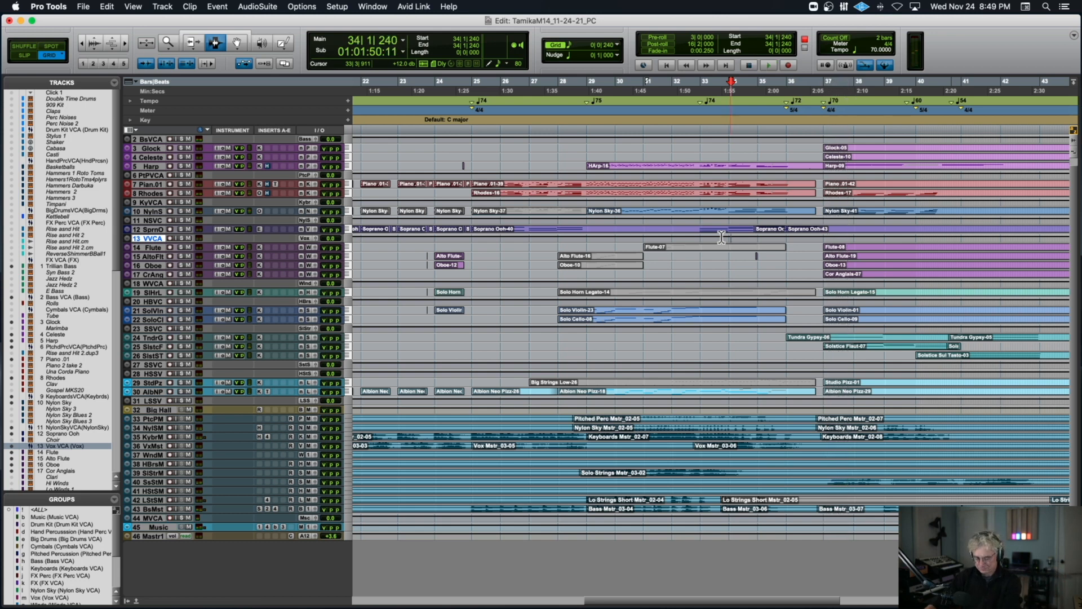
Look over the clip layout of the whole cue, and examine its opening bars at a closer zoom.
key("r")
key("r")
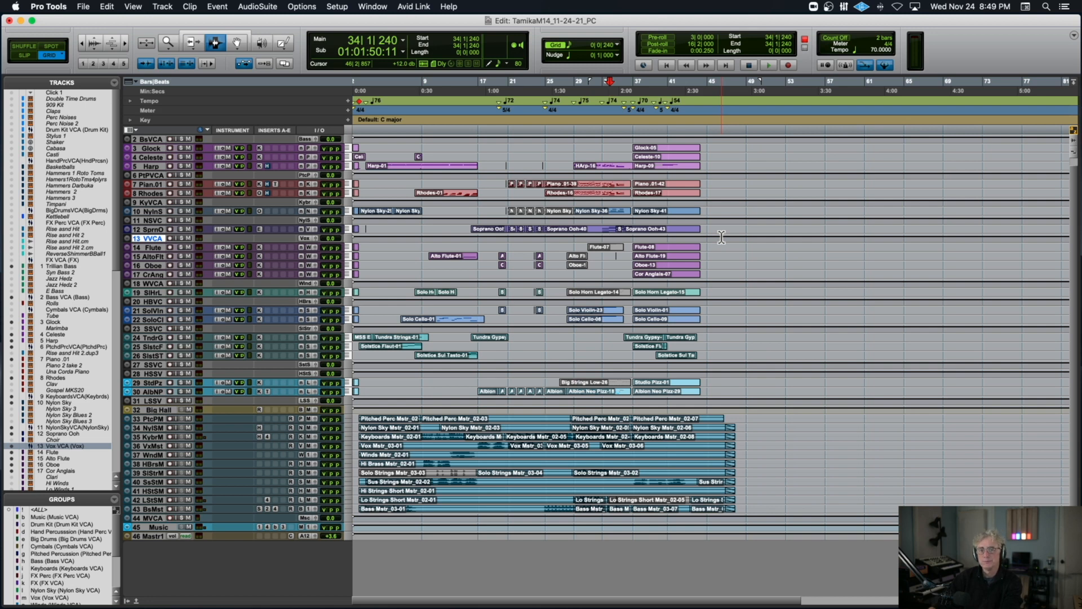
key("t")
key("t")
scroll(721, 238, "left", 10)
scroll(722, 237, "up", 1)
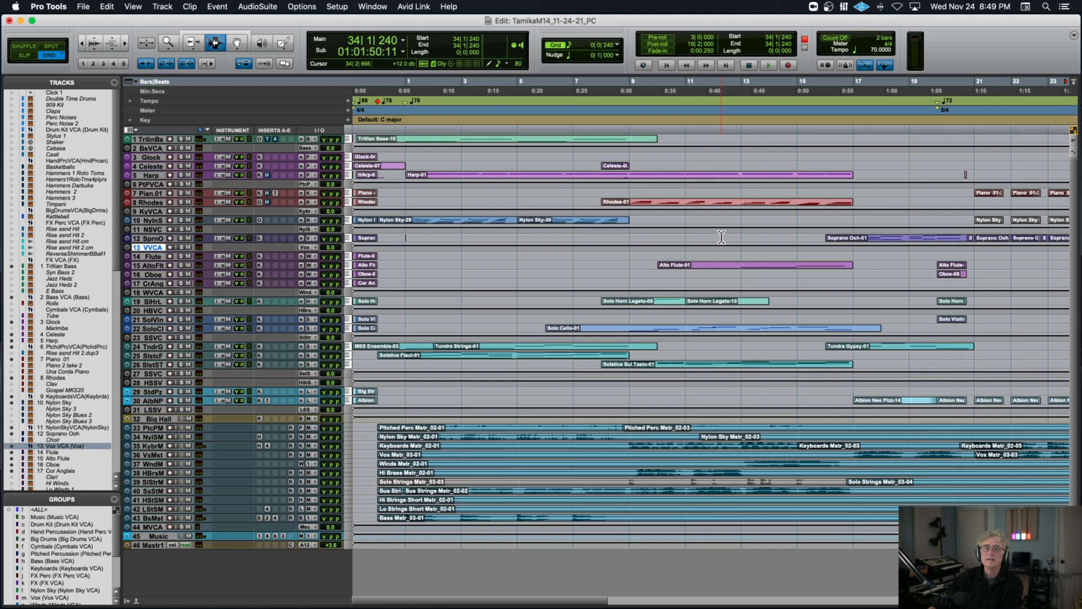
scroll(722, 237, "right", 2)
scroll(746, 236, "left", 2)
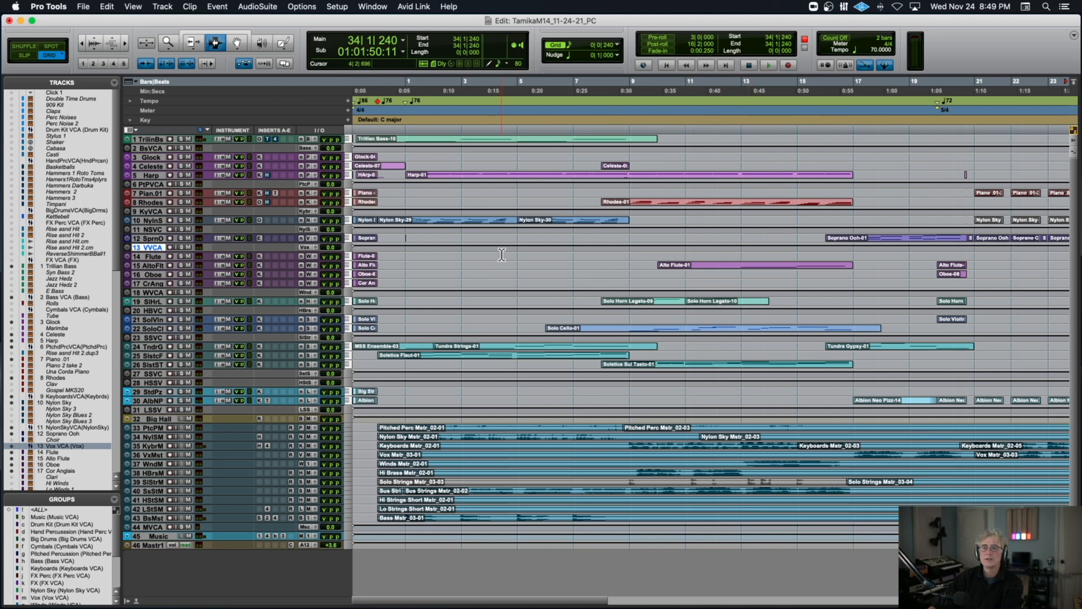
left_click(182, 220)
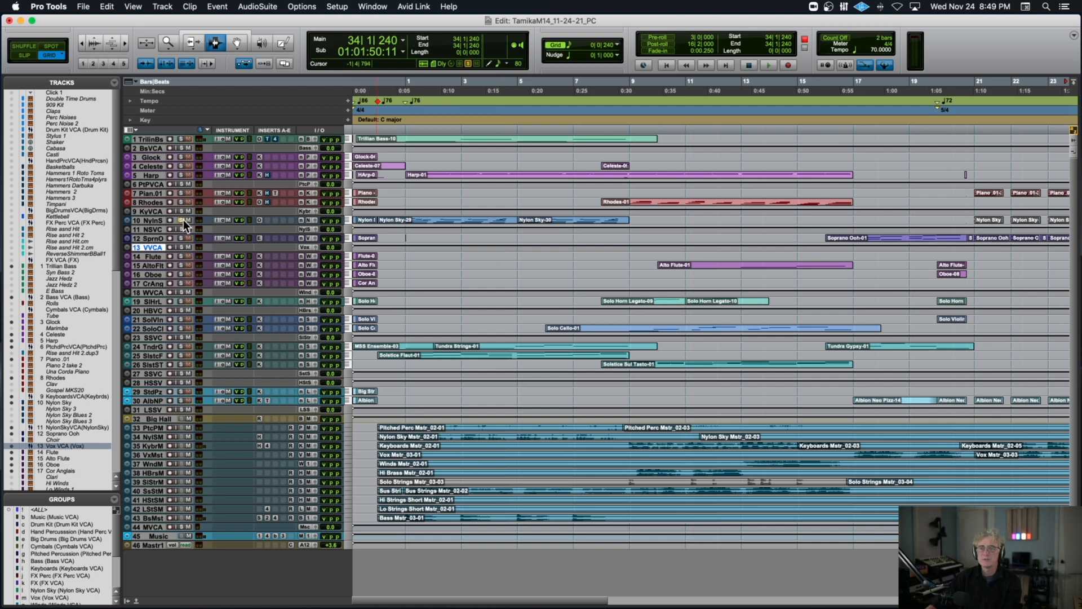
scroll(429, 249, "right", 20)
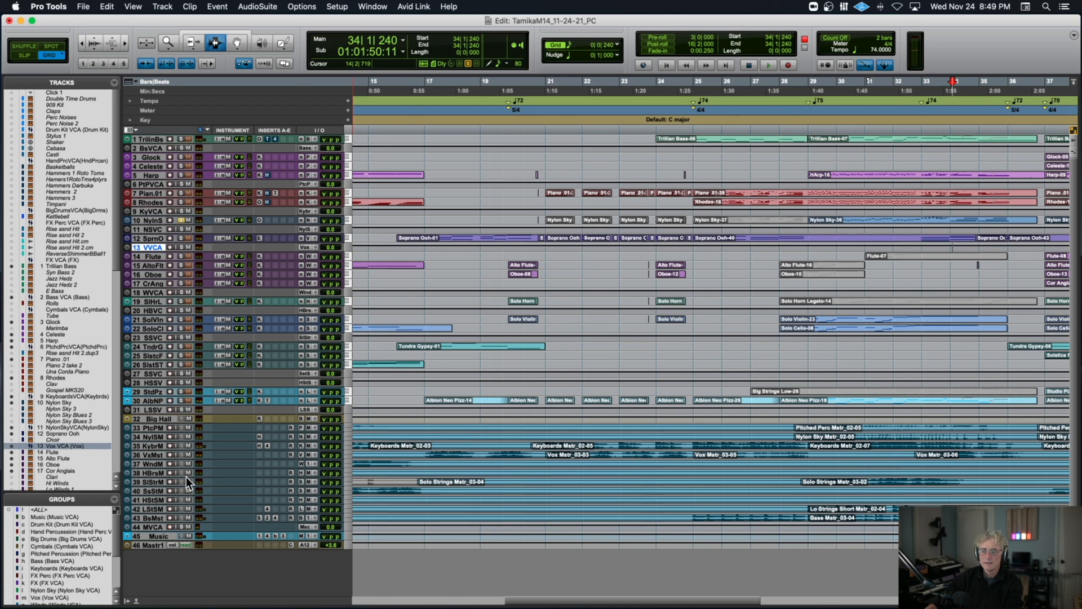
left_click(180, 220)
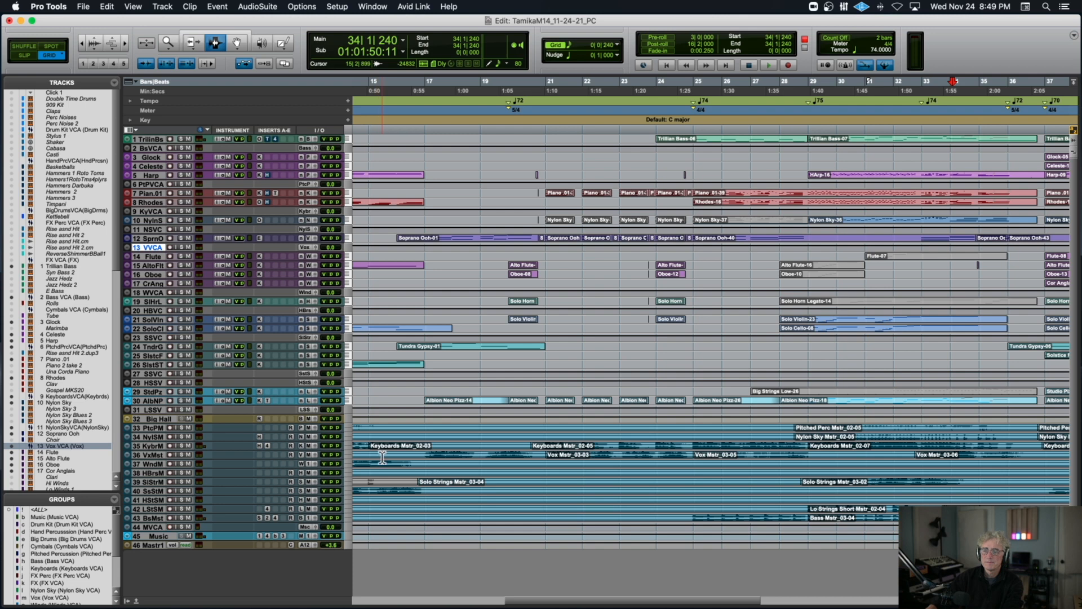
Solo the Nylon Sky master and play it from 0|3|240 at the start of the cue, and stop.
scroll(383, 457, "left", 10)
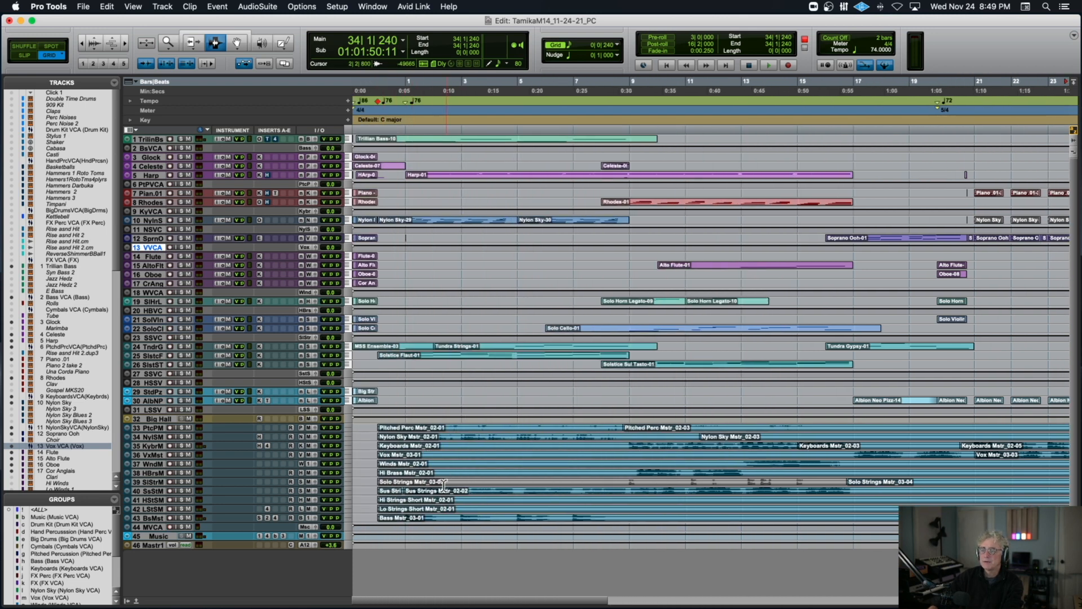
left_click(393, 438)
key("space")
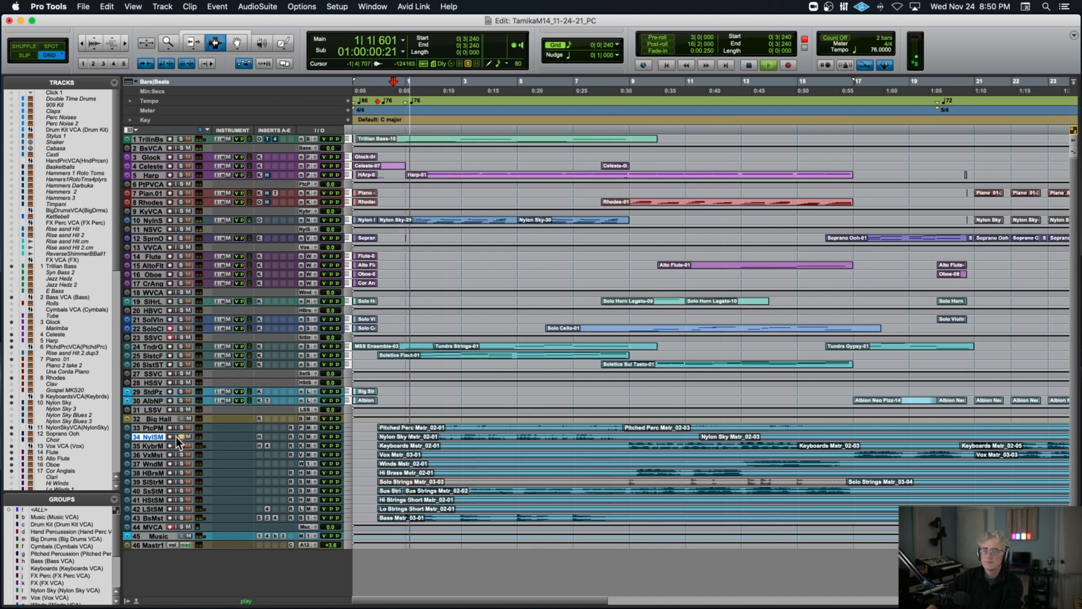
key("space")
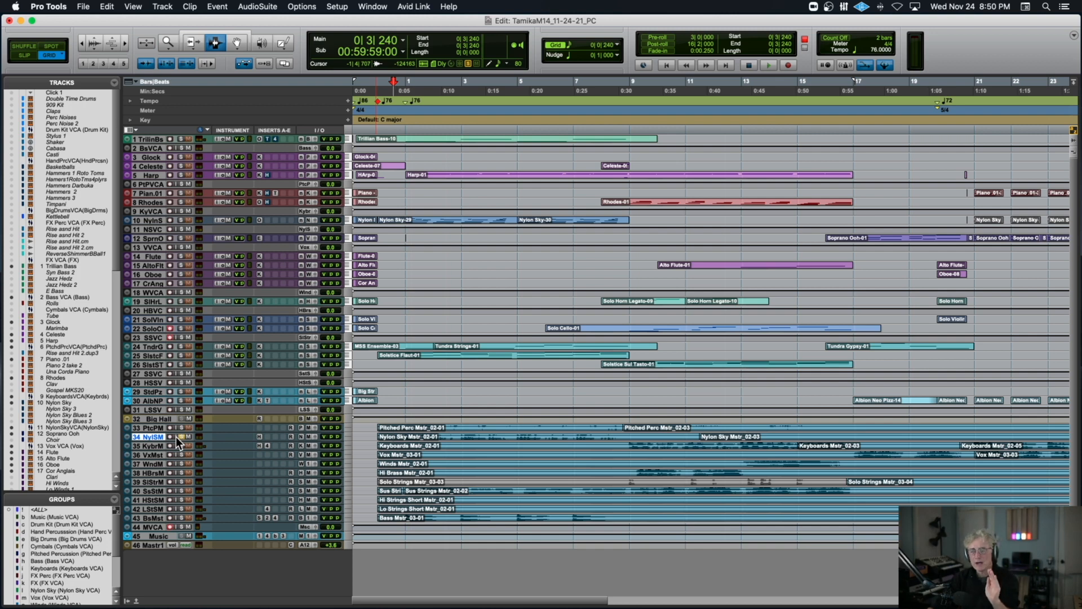
Solo the Sus Strings master instead and play it from 3|2|480 through bar 7, and stop.
left_click(472, 490)
key("space")
key("space")
left_click(180, 489)
key("space")
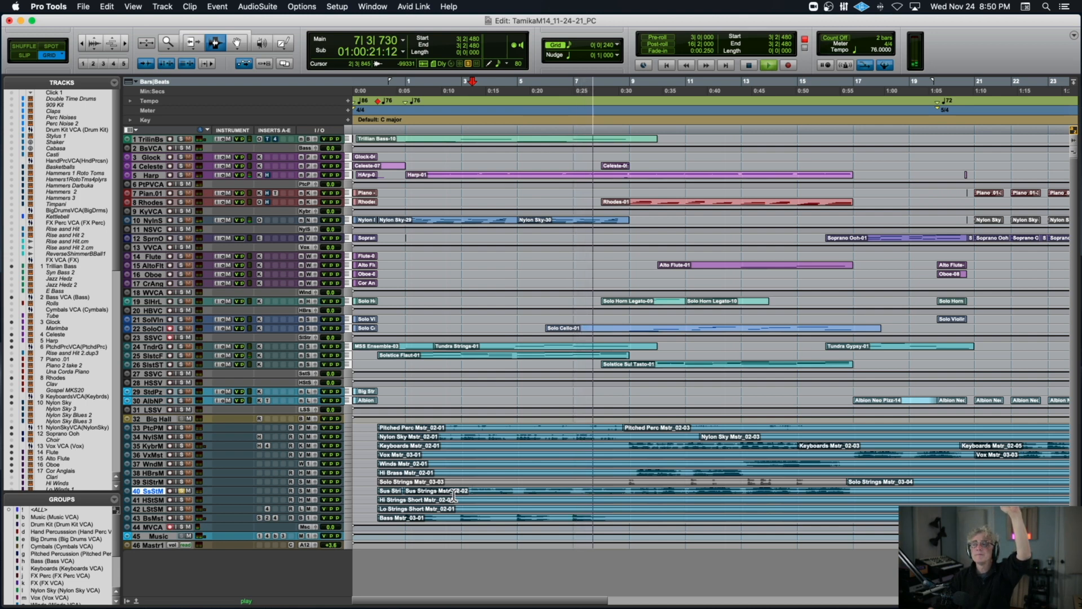
key("space")
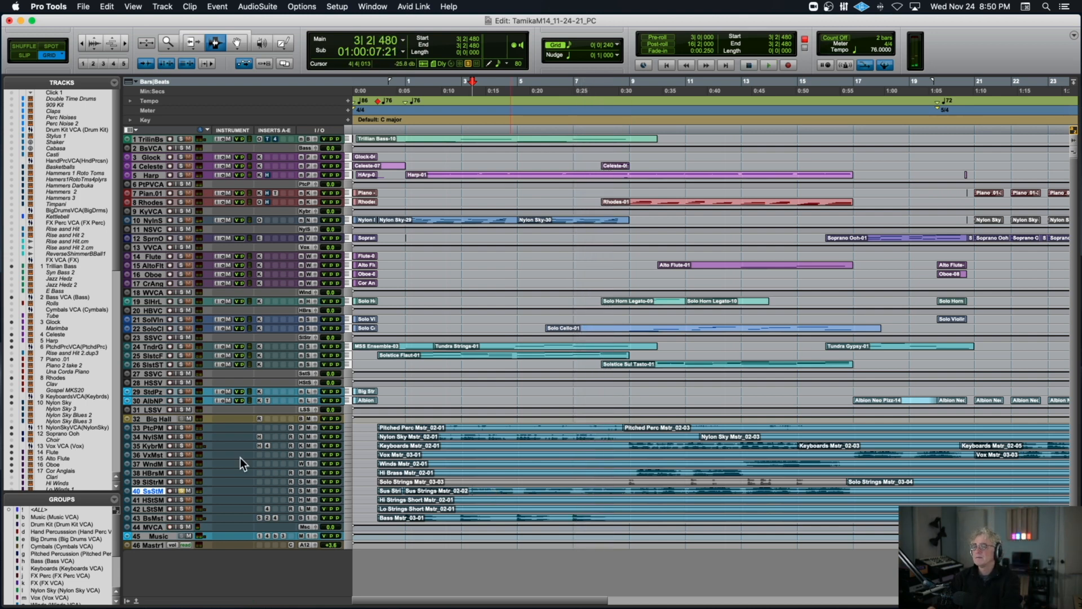
Solo the Solo Strings master and play short stretches of it from 8|4|480, stopping after each.
left_click(626, 431)
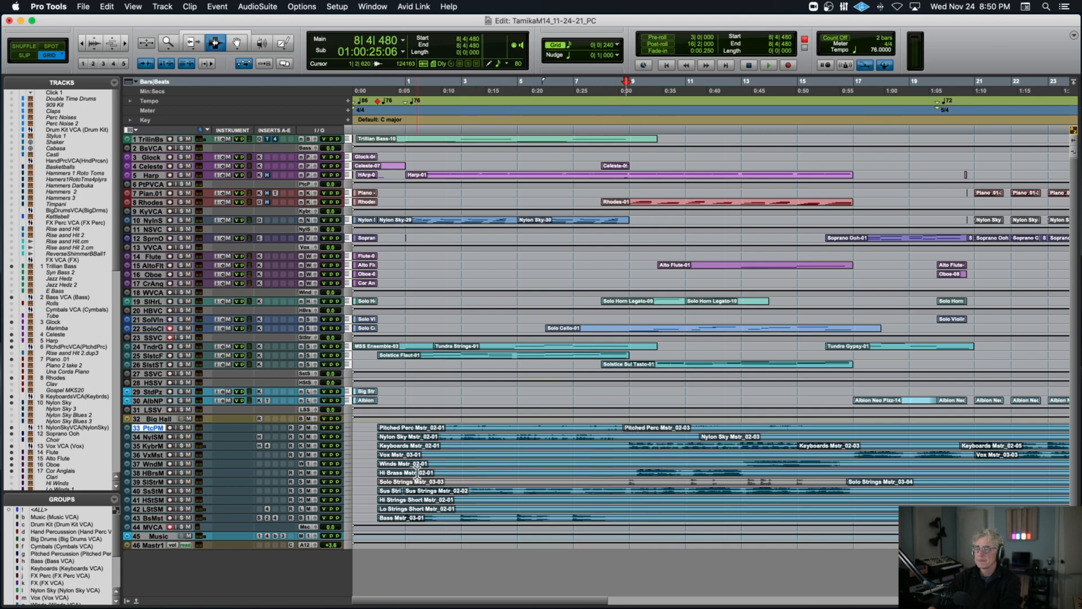
left_click(180, 481)
key("space")
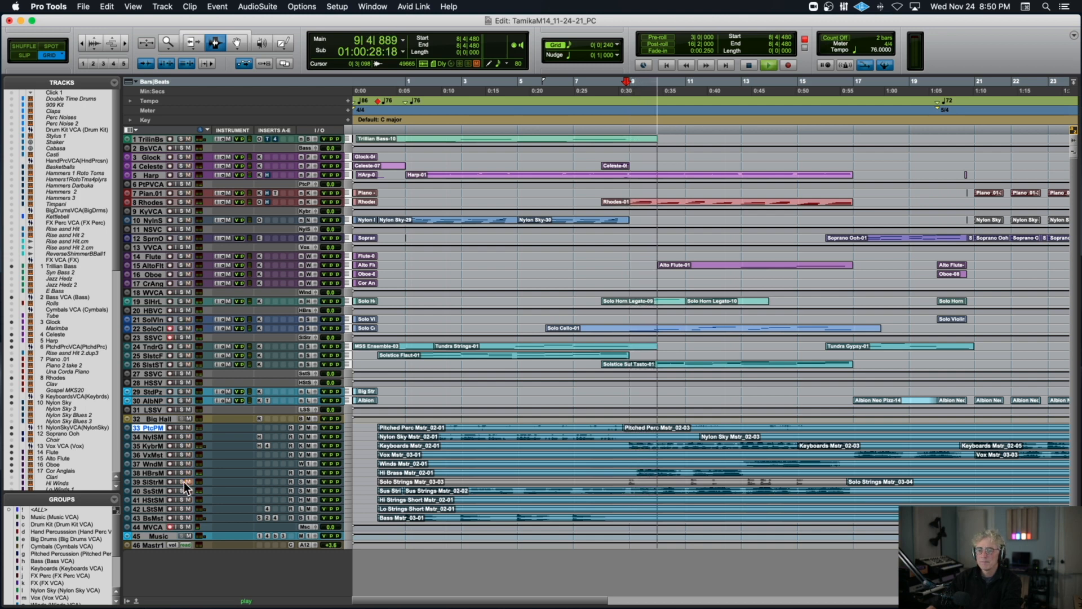
key("space")
key("space")
left_click(181, 483)
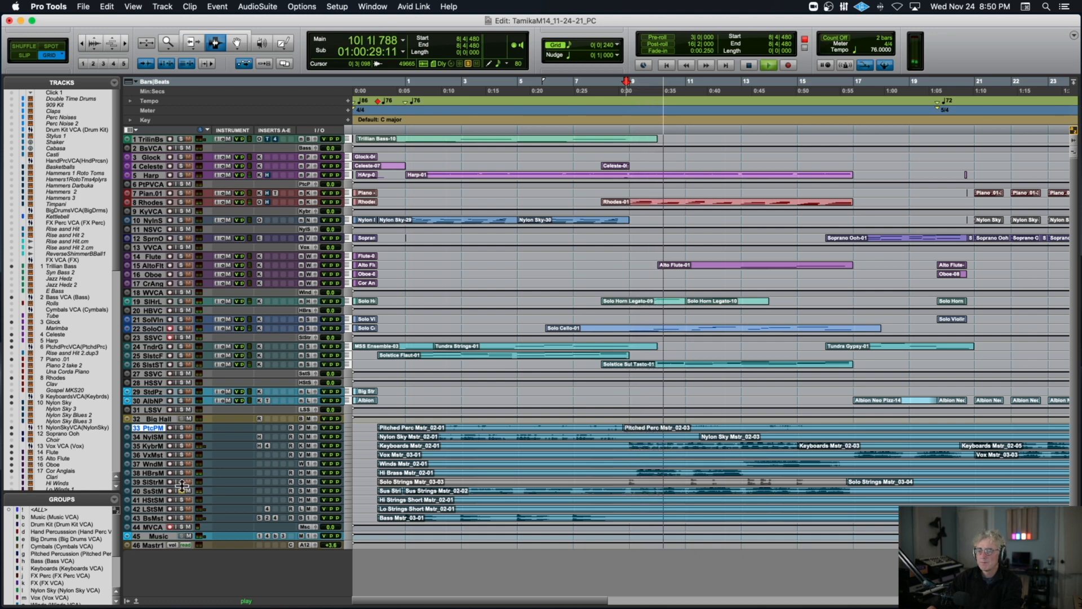
key("space")
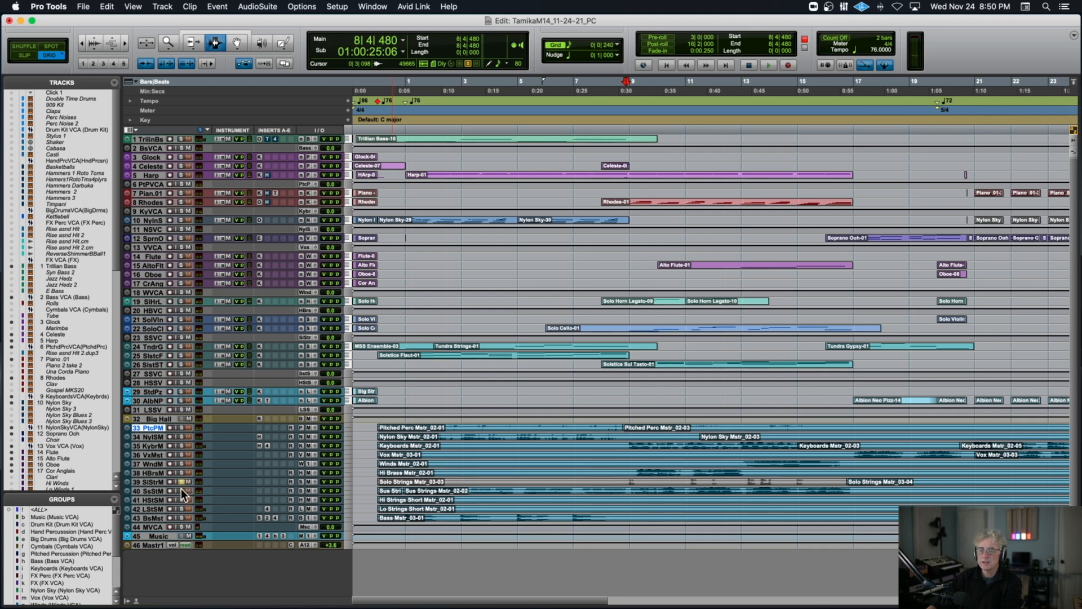
Audition the Hi Brass master on its own from 8|4|480 and again from 13|1|480, and stop.
key("space")
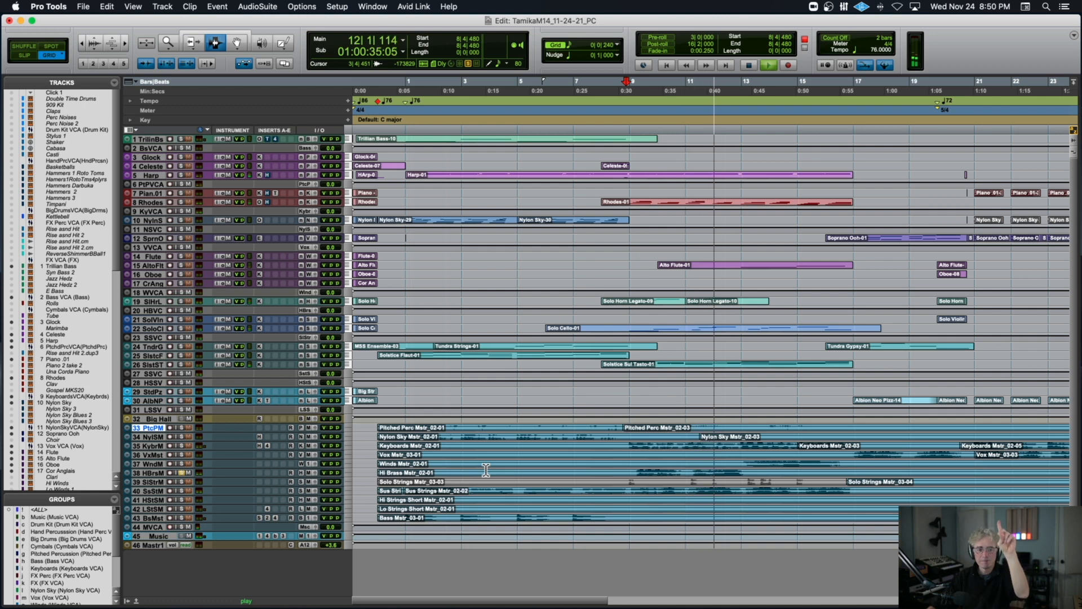
key("space")
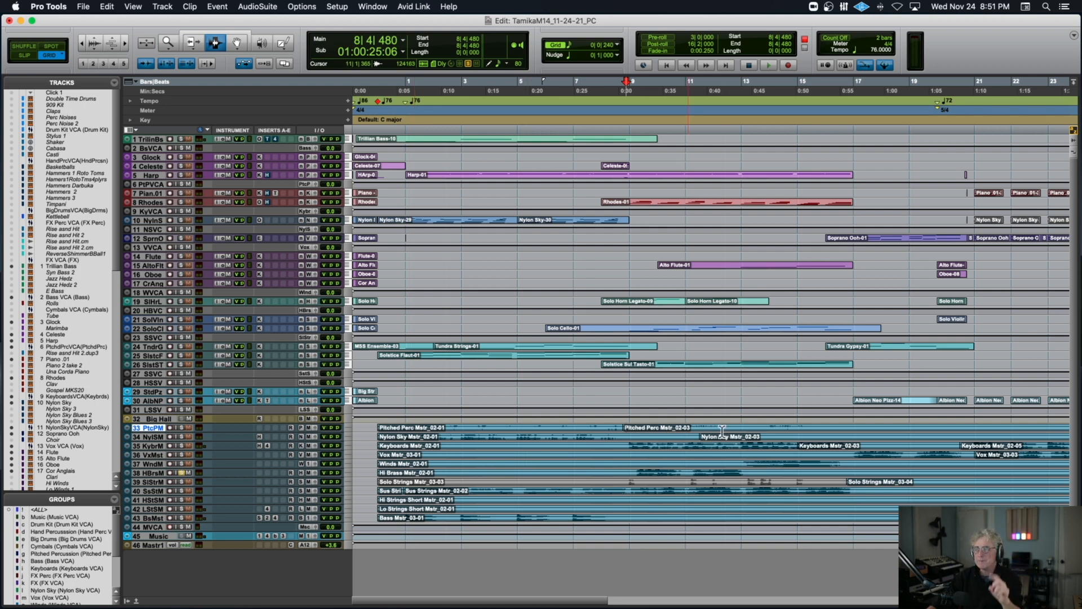
left_click(745, 330)
key("space")
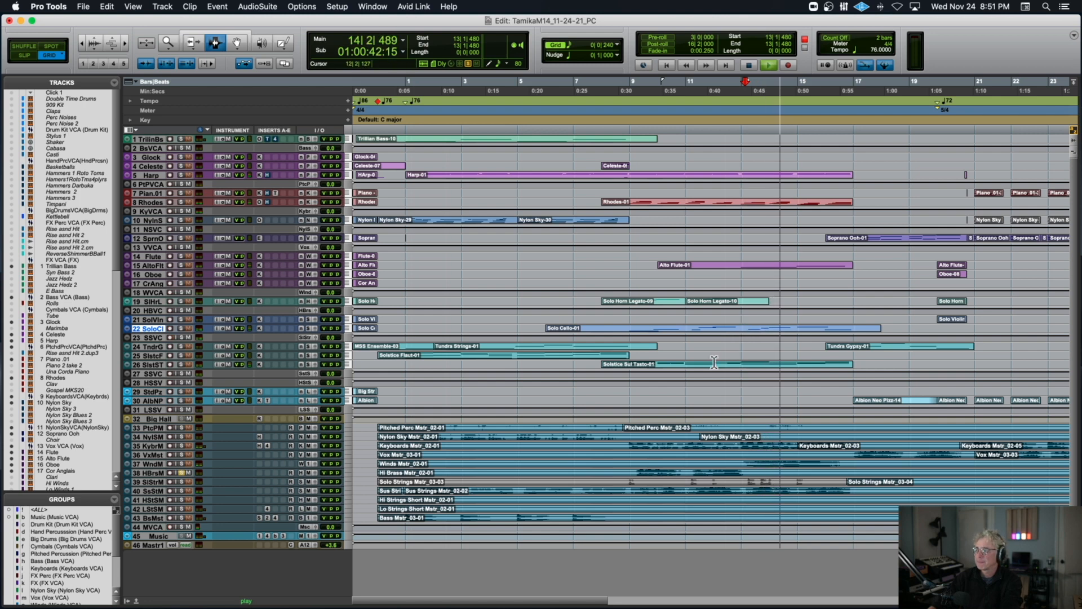
key("space")
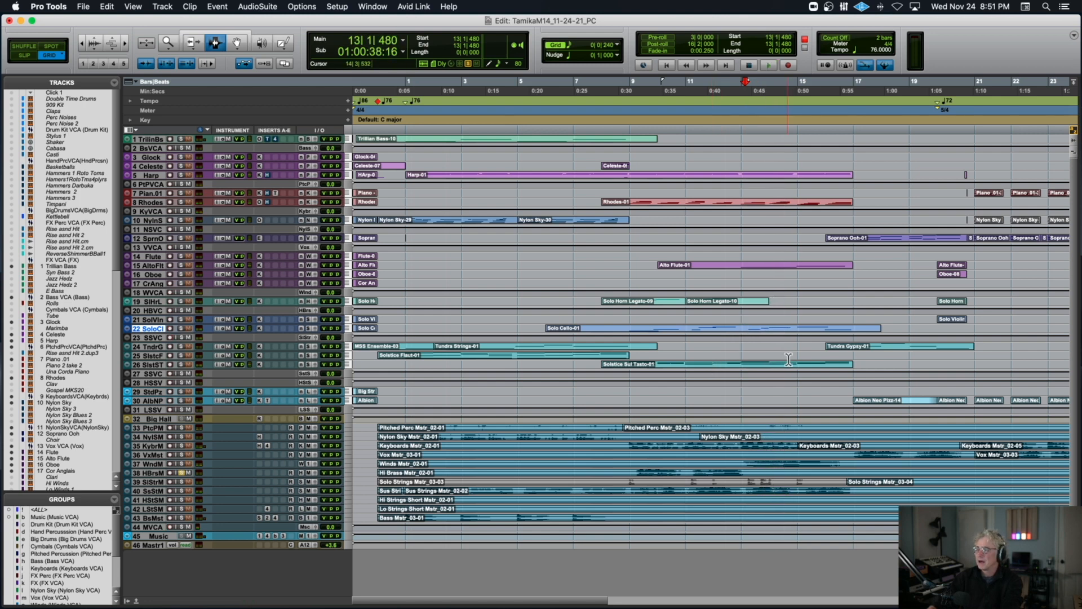
Solo the Solo Strings and Sus Strings masters, start playback from 28|3|240, and zoom in around bar 28.
scroll(785, 359, "right", 10)
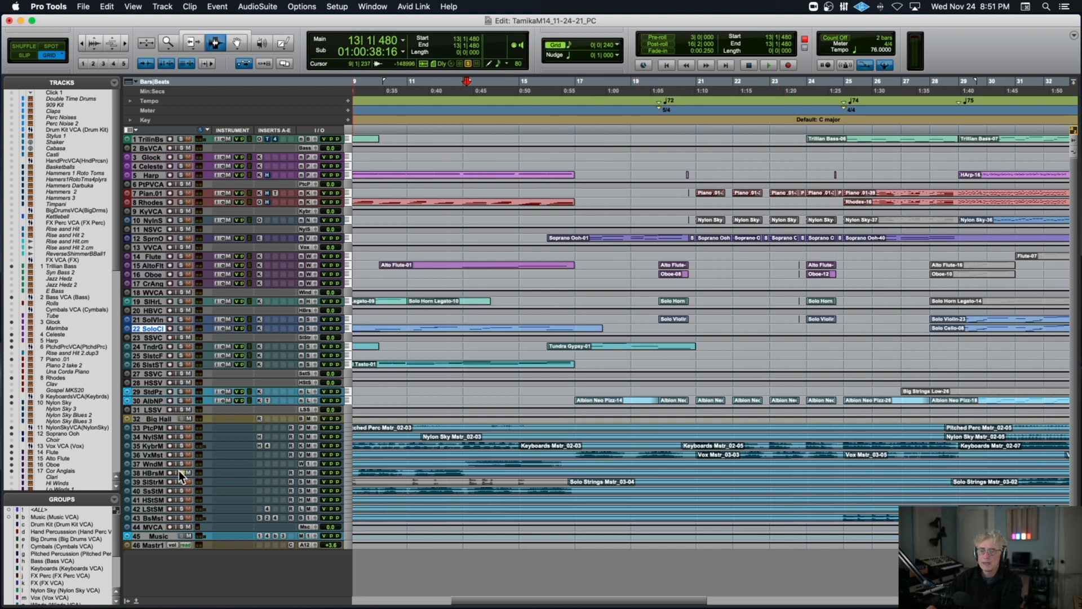
left_click(945, 483)
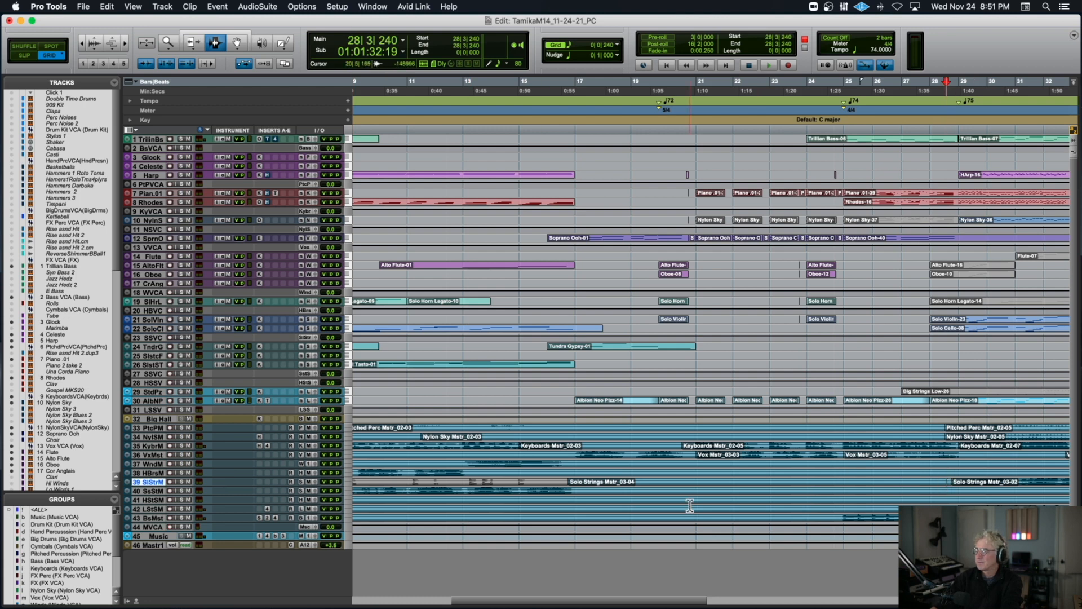
key("space")
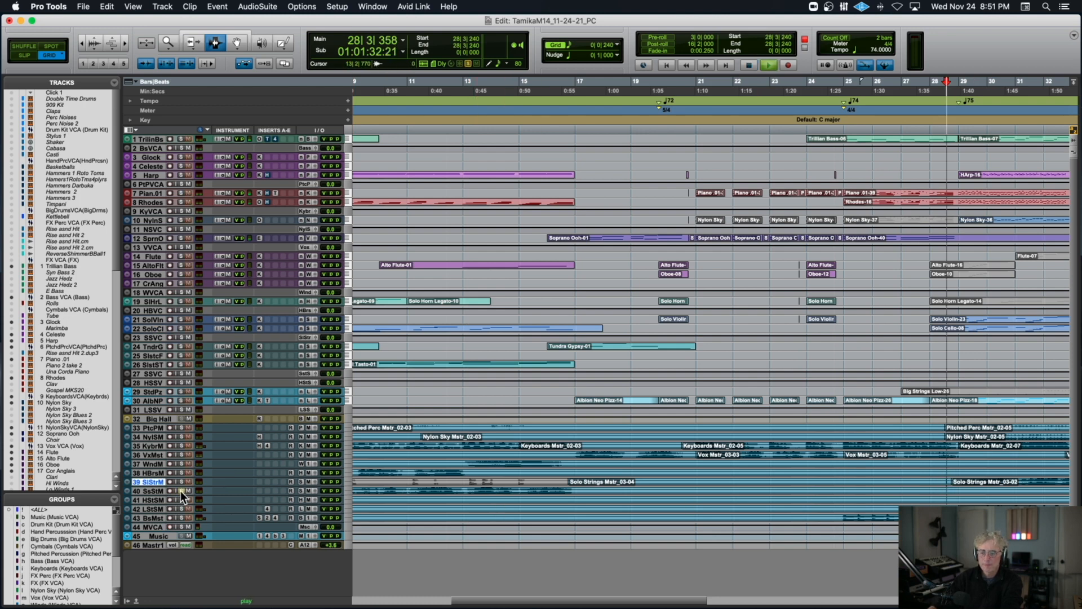
key("super+bracketright")
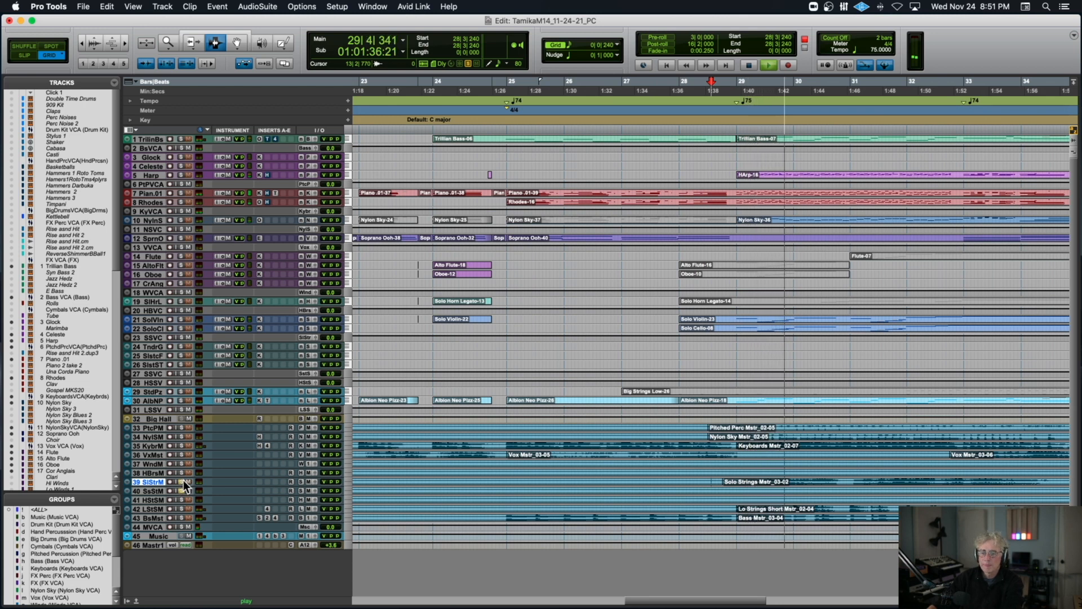
Play the soloed string masters from 28|4|000, stop, and replay them from the same point through bar 34.
left_click(721, 483)
key("space")
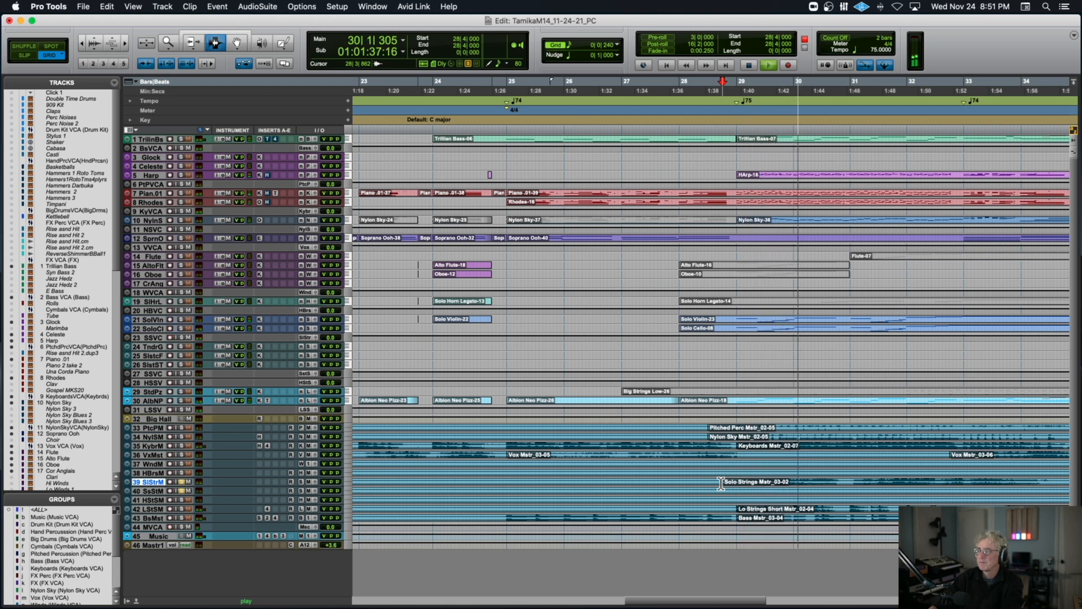
key("space")
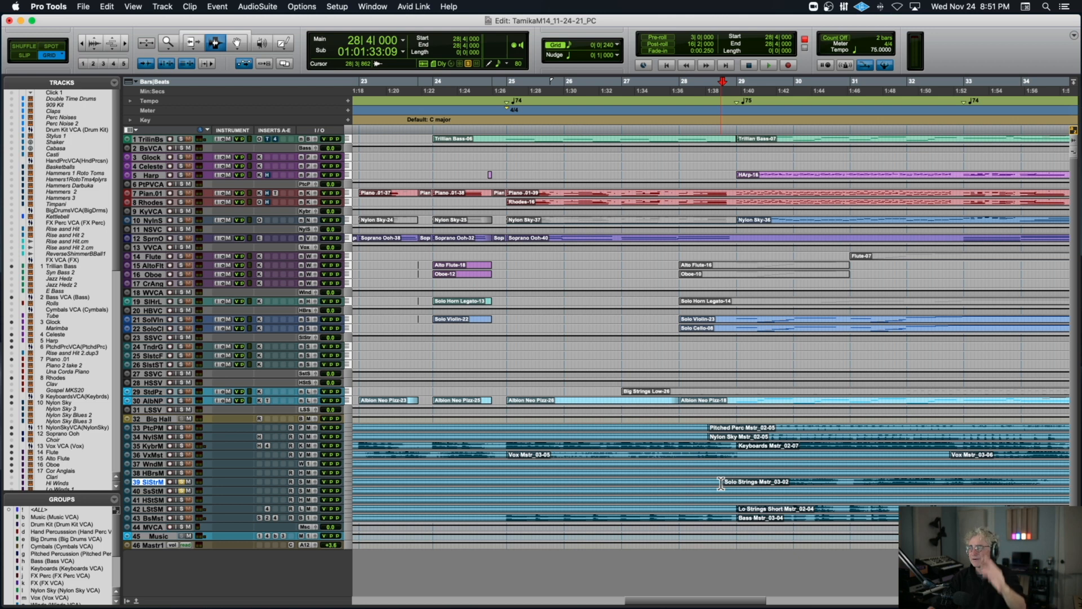
key("space")
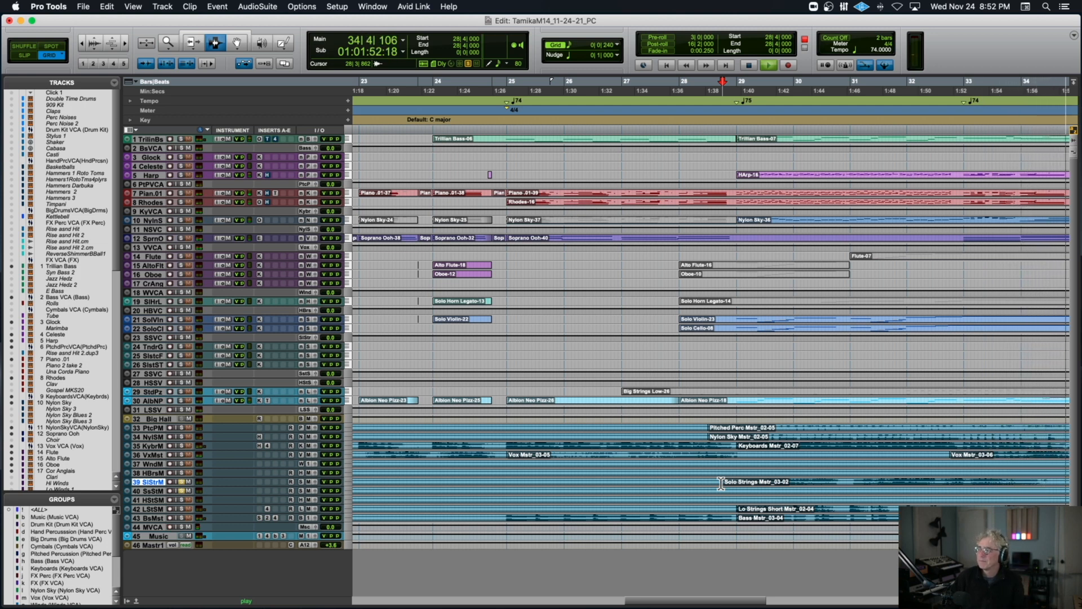
key("space")
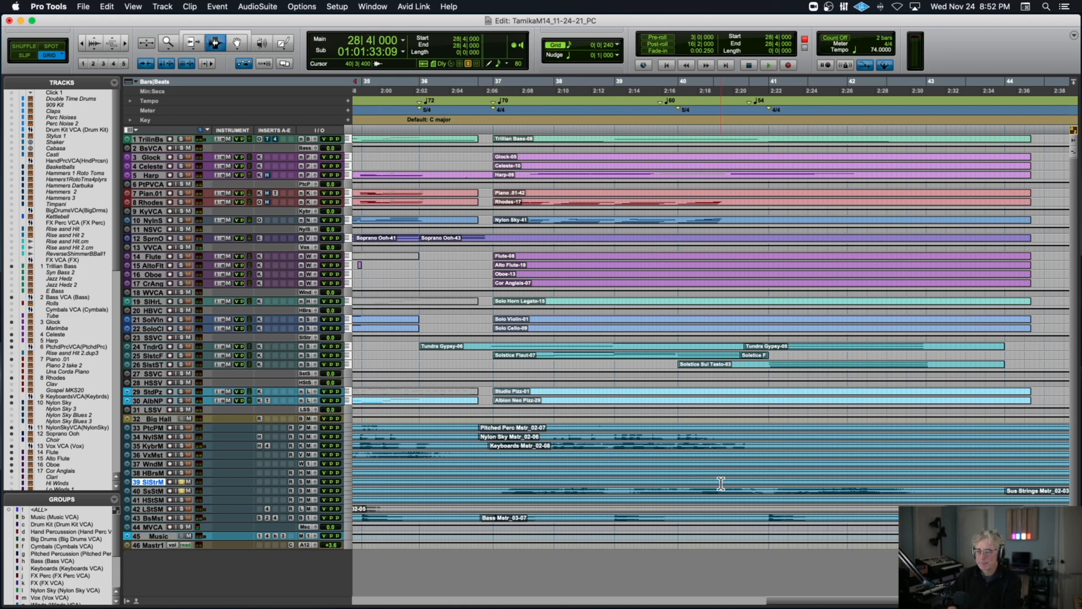
Turn off solo on the Solo Strings and Sus Strings masters and return to the start of the cue.
scroll(721, 483, "left", 20)
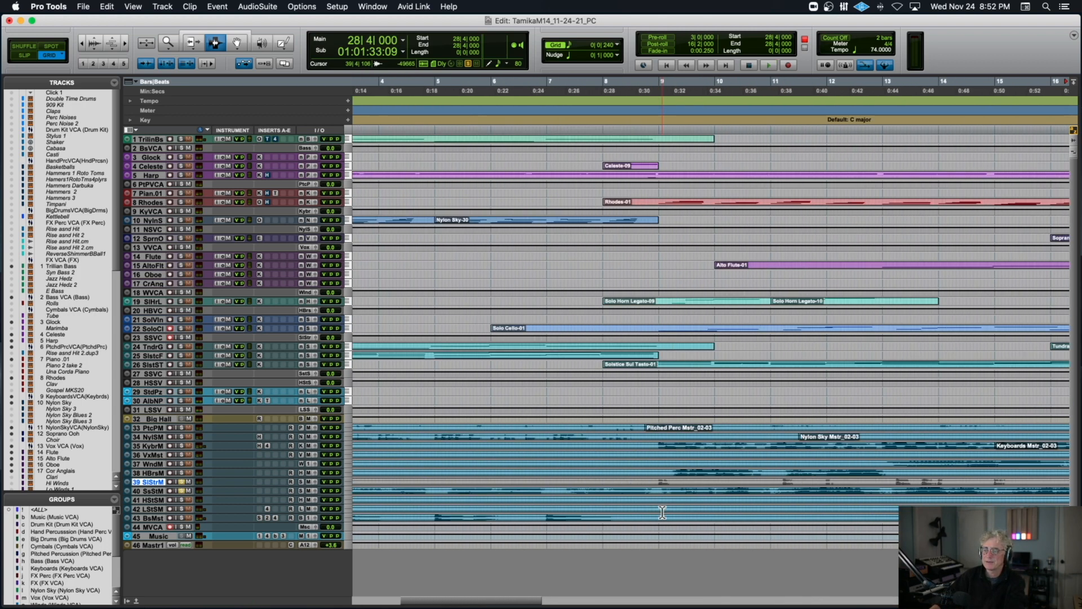
left_click(178, 480)
left_click(181, 489)
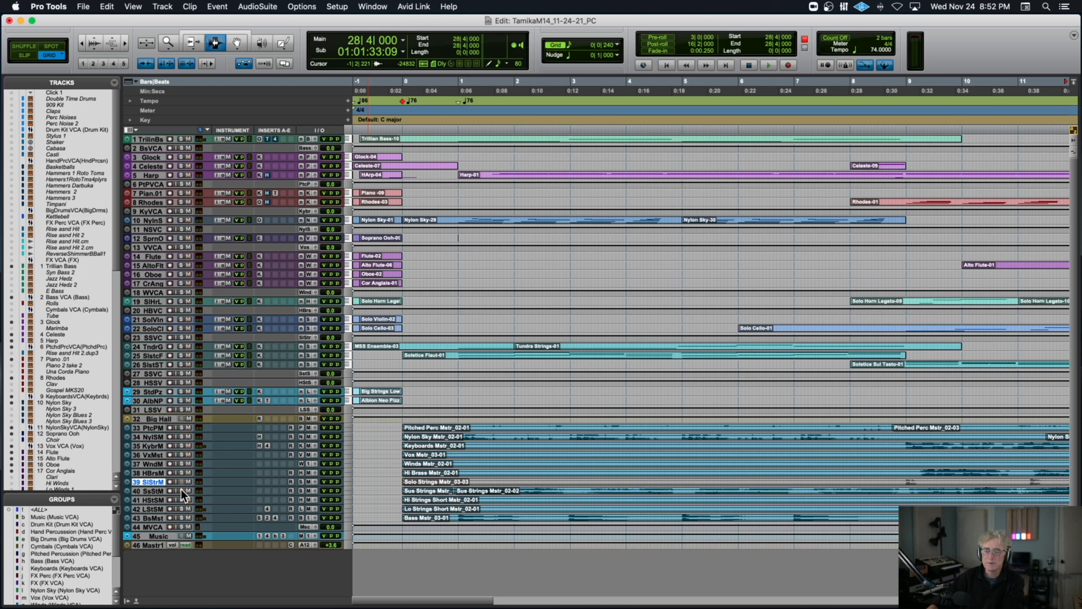